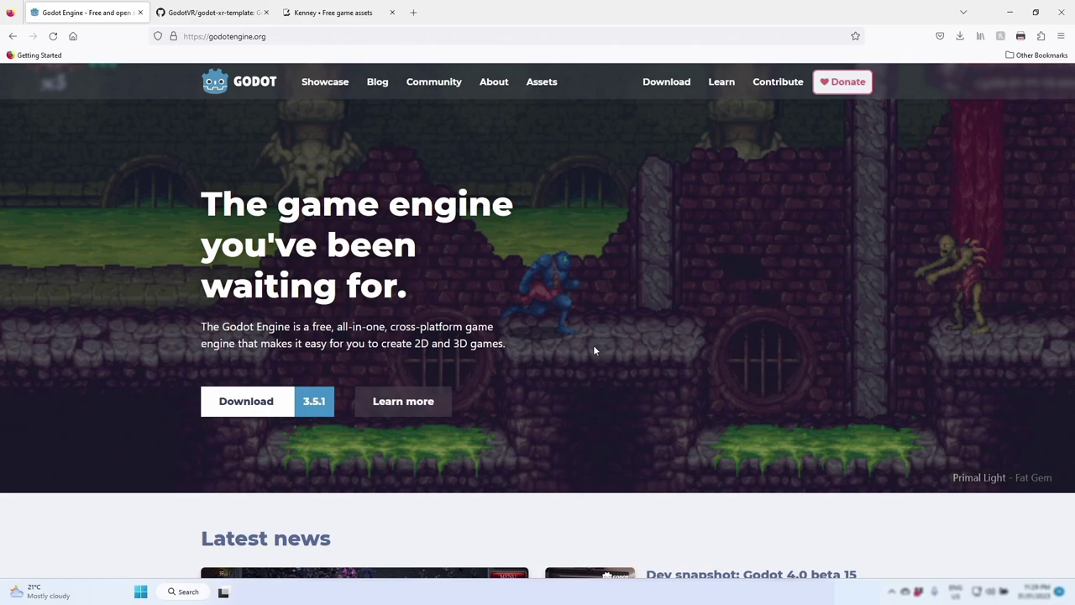
Download the standard 64-bit Windows version of Godot 3.5.1 from the Godot website.
{"action": "left_click", "coordinate": [677, 88]}
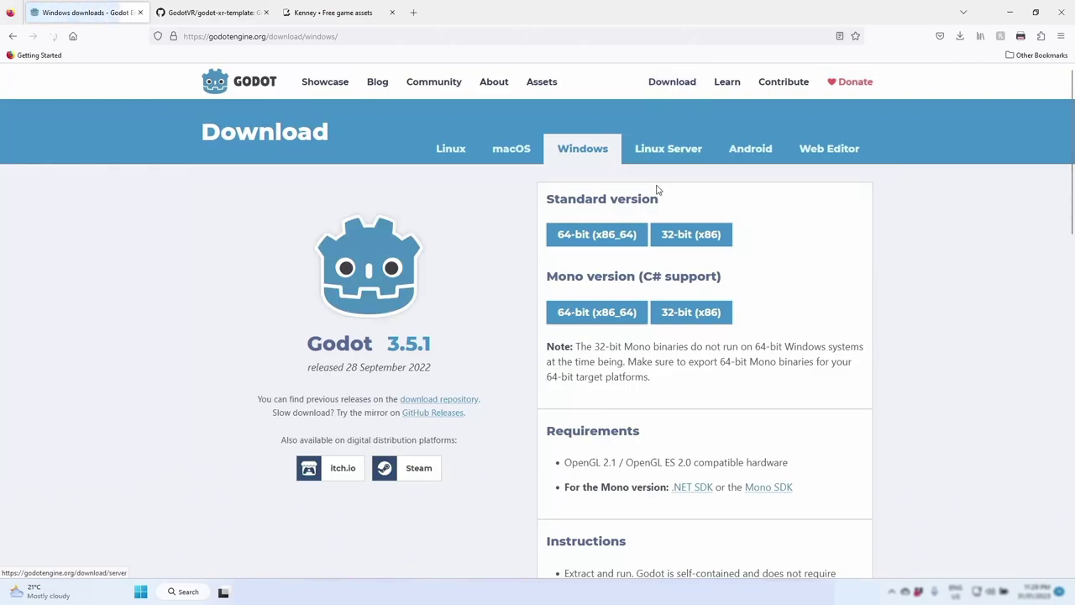
{"action": "left_click", "coordinate": [592, 239]}
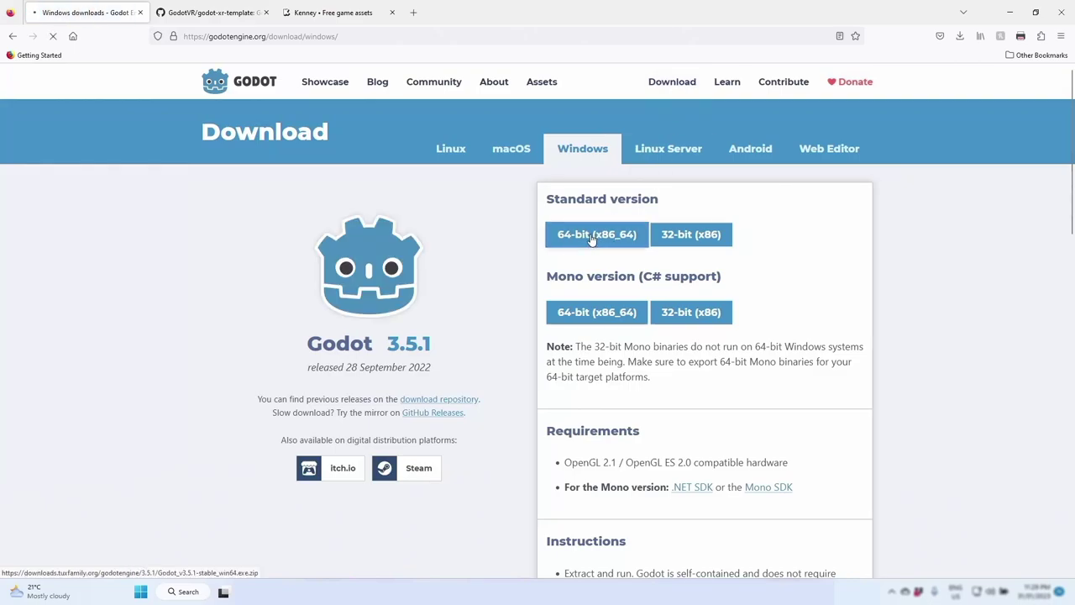
Download the godot-xr-template repository from GitHub as a ZIP and open the Kenney game assets page.
{"action": "left_click", "coordinate": [211, 14]}
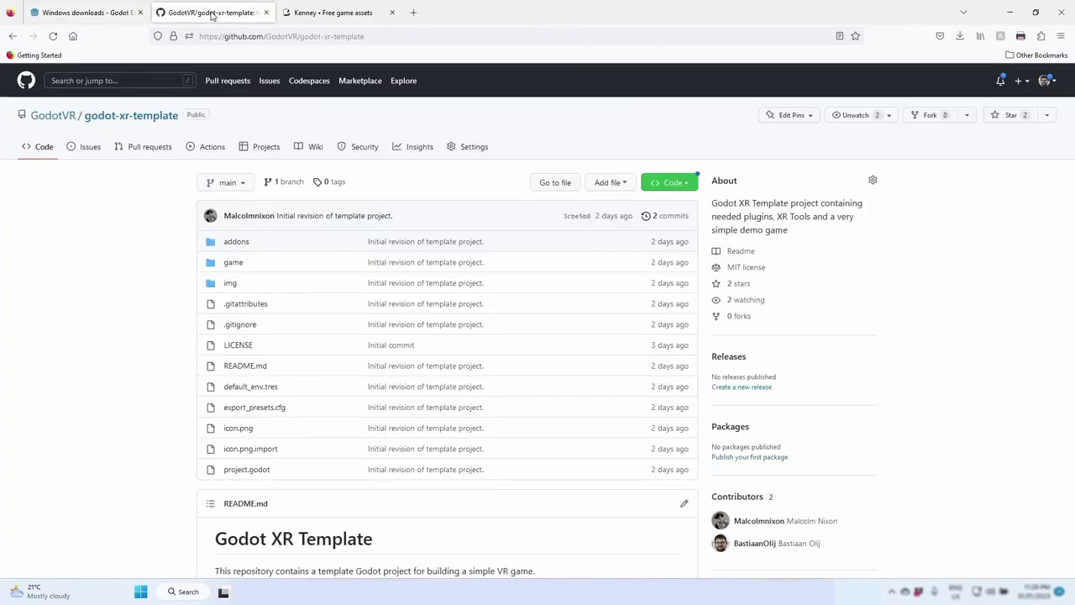
{"action": "left_click", "coordinate": [670, 182]}
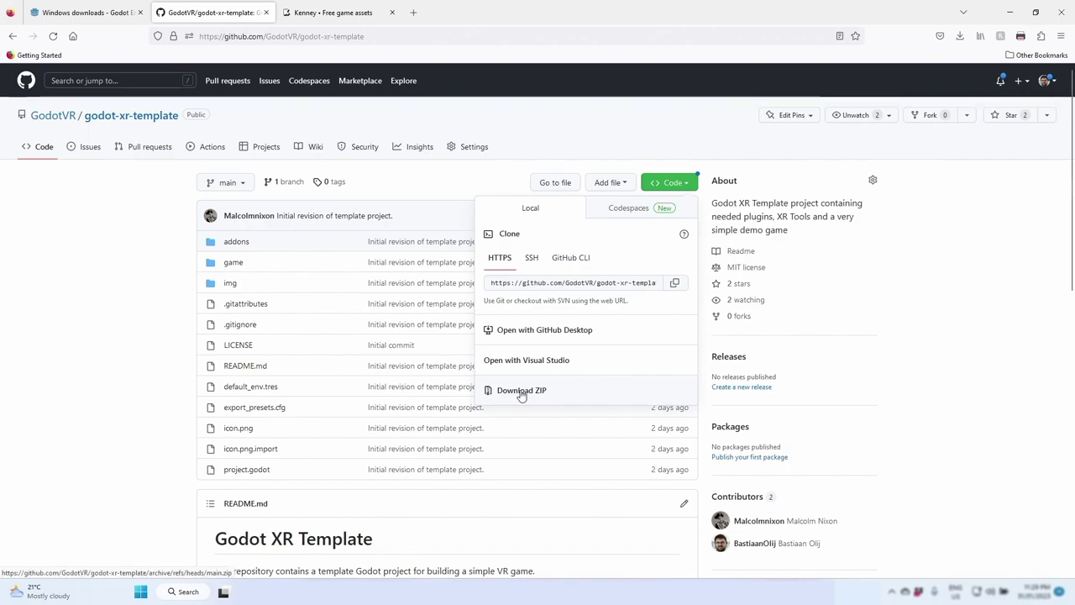
{"action": "left_click", "coordinate": [338, 18]}
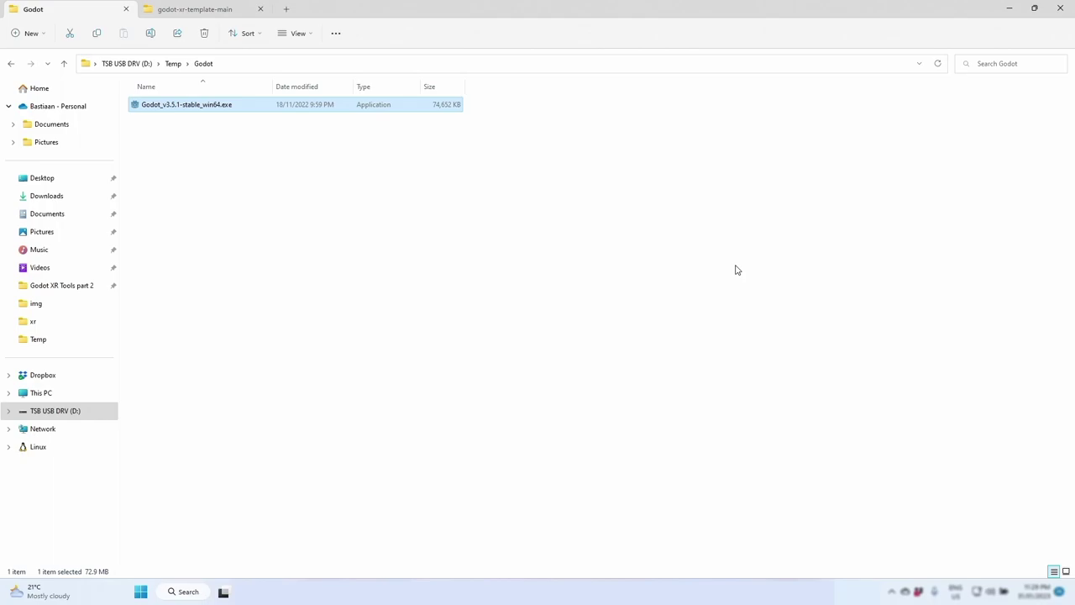
In File Explorer, browse the godot-xr-template-main folder through assets and kenney to the blasterkit Models folder.
{"action": "key", "text": "ctrl+Tab"}
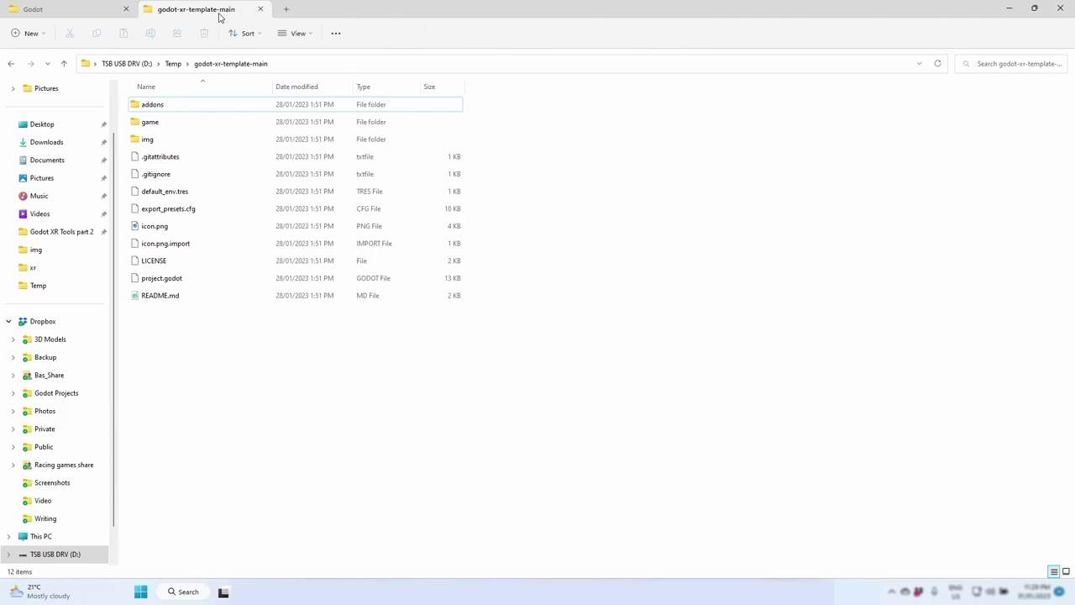
{"action": "left_click_drag", "start_coordinate": [218, 17], "coordinate": [161, 319]}
{"action": "double_click", "coordinate": [161, 319]}
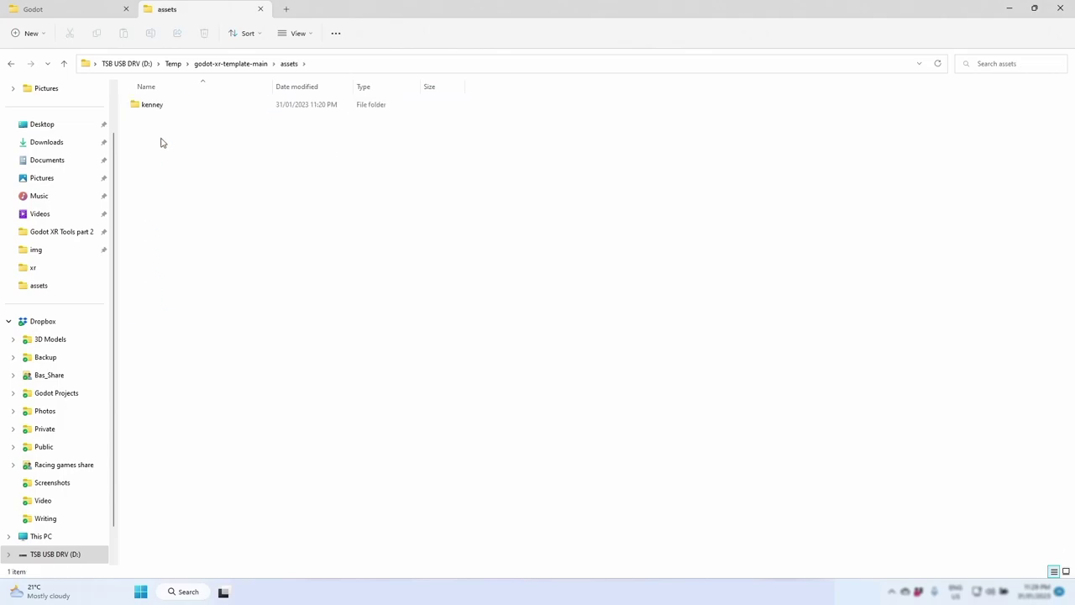
{"action": "double_click", "coordinate": [157, 110]}
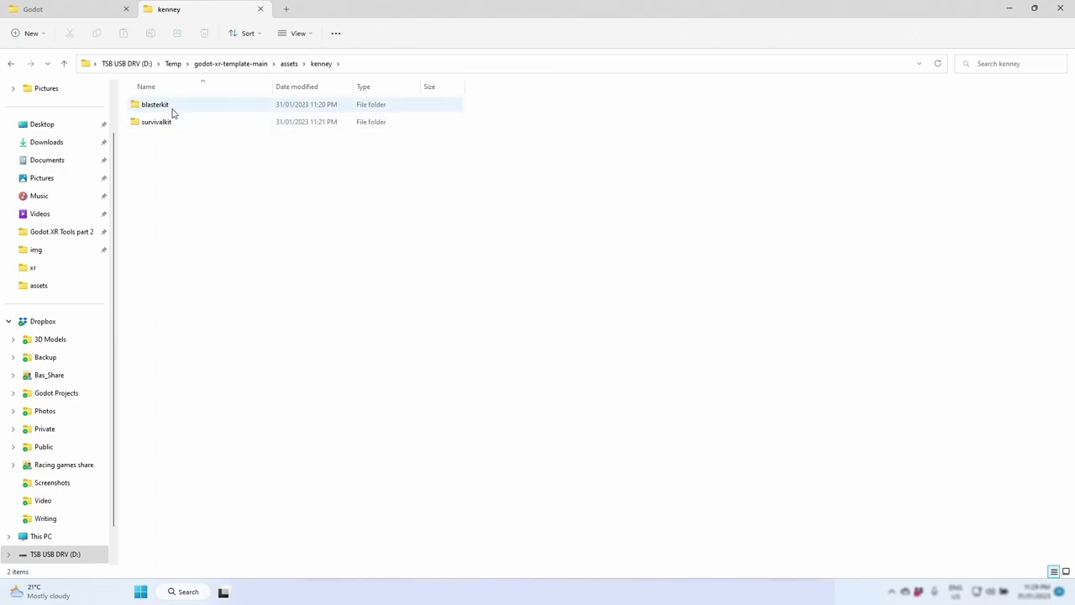
{"action": "double_click", "coordinate": [173, 108]}
{"action": "double_click", "coordinate": [172, 107]}
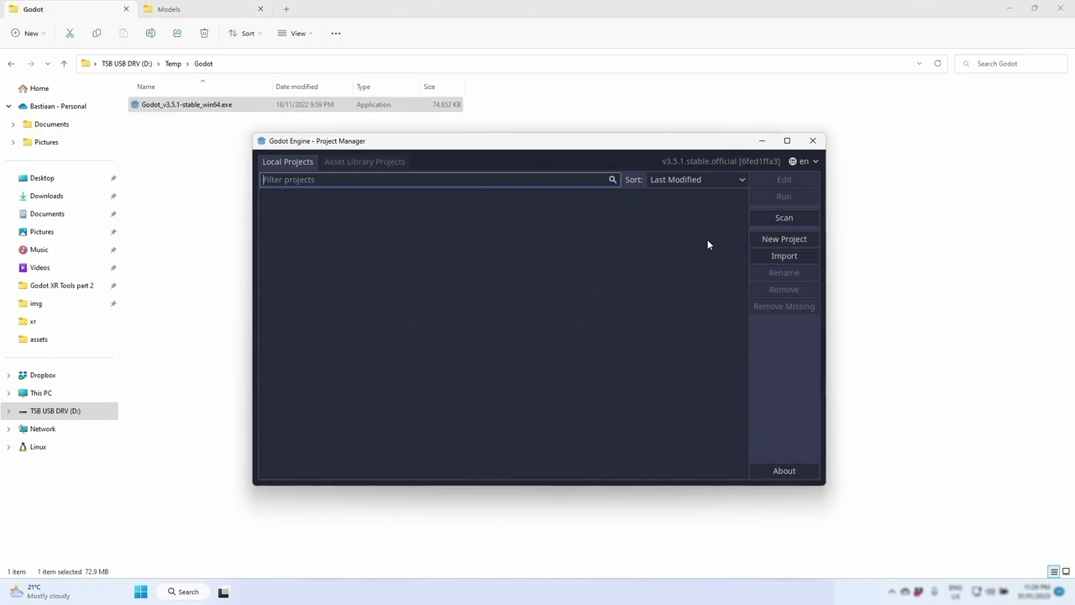
In the Godot Project Manager, import project.godot from /Temp/godot-xr-template-main and open the project for editing.
{"action": "left_click", "coordinate": [768, 257]}
{"action": "left_click", "coordinate": [654, 308]}
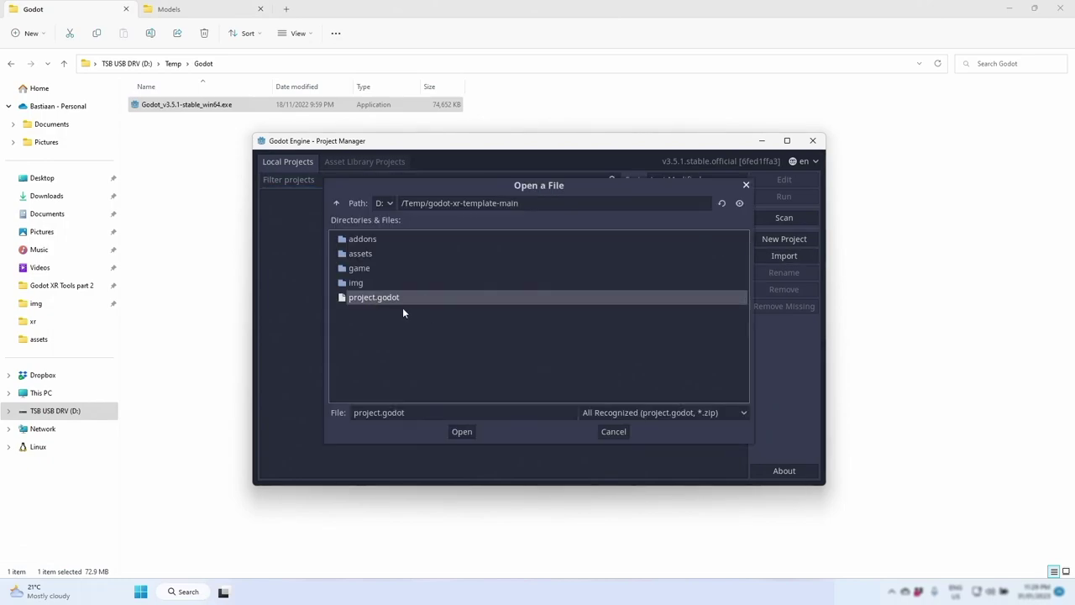
{"action": "left_click", "coordinate": [475, 431]}
{"action": "left_click", "coordinate": [490, 342]}
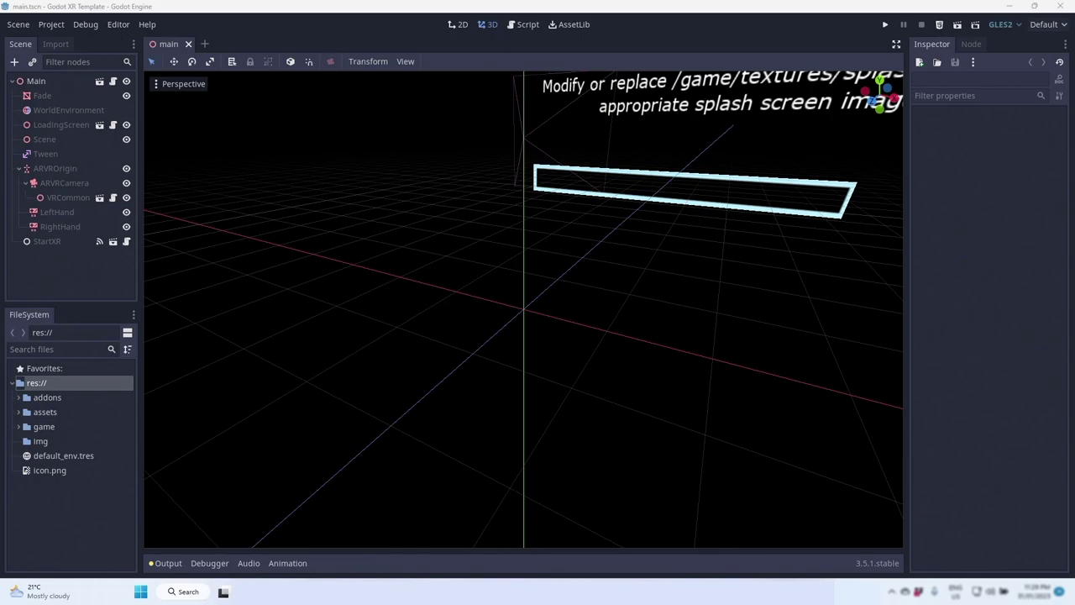
Download and install the export templates for Godot 3.5.1.stable from the best available mirror.
{"action": "middle_click_drag", "start_coordinate": [352, 249], "coordinate": [423, 264]}
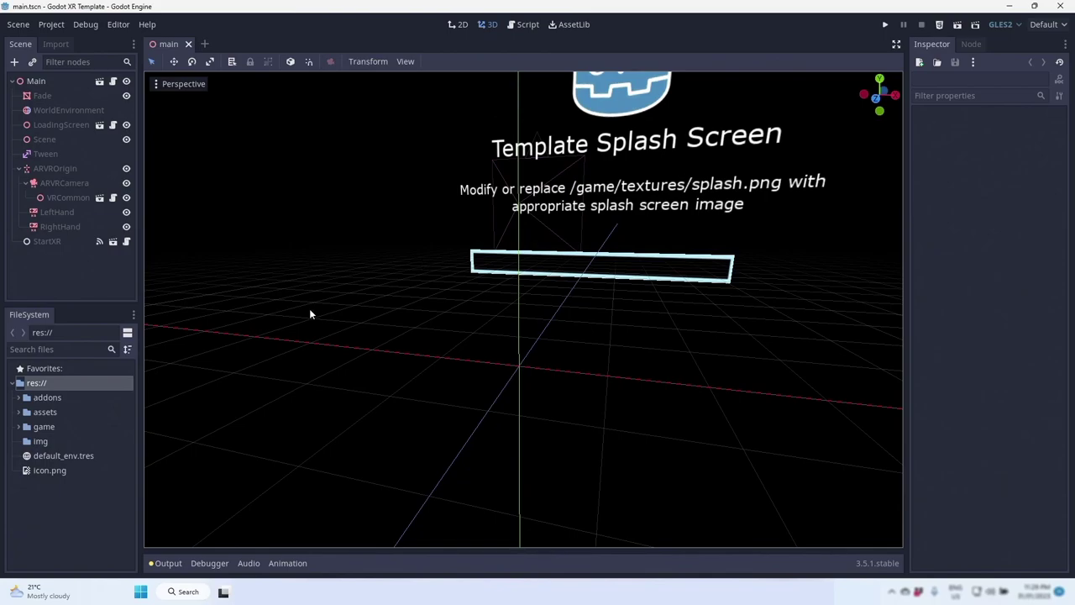
{"action": "left_click", "coordinate": [119, 24]}
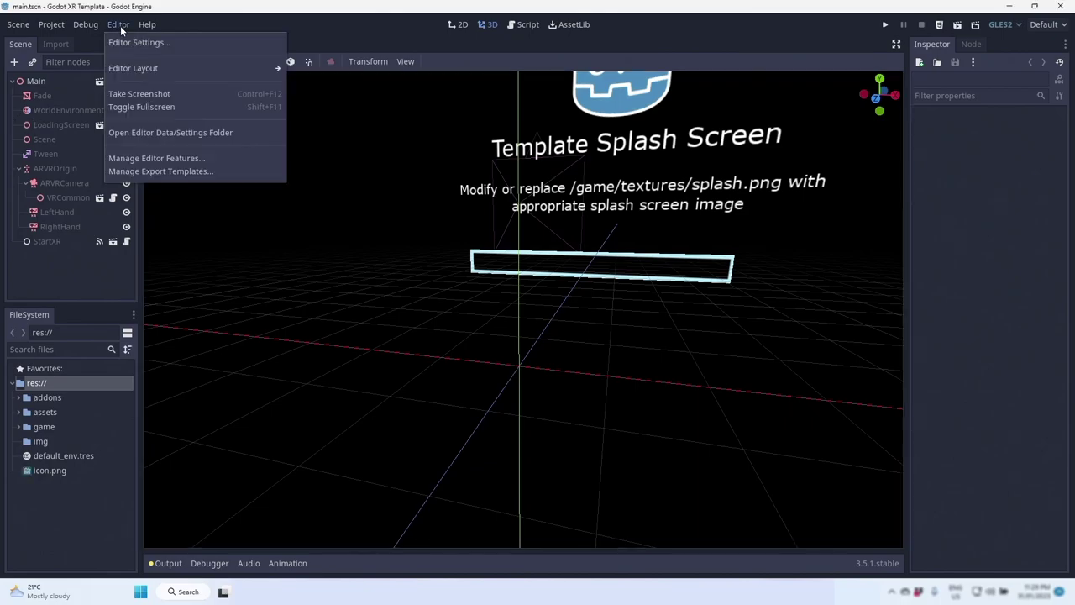
{"action": "left_click", "coordinate": [163, 171]}
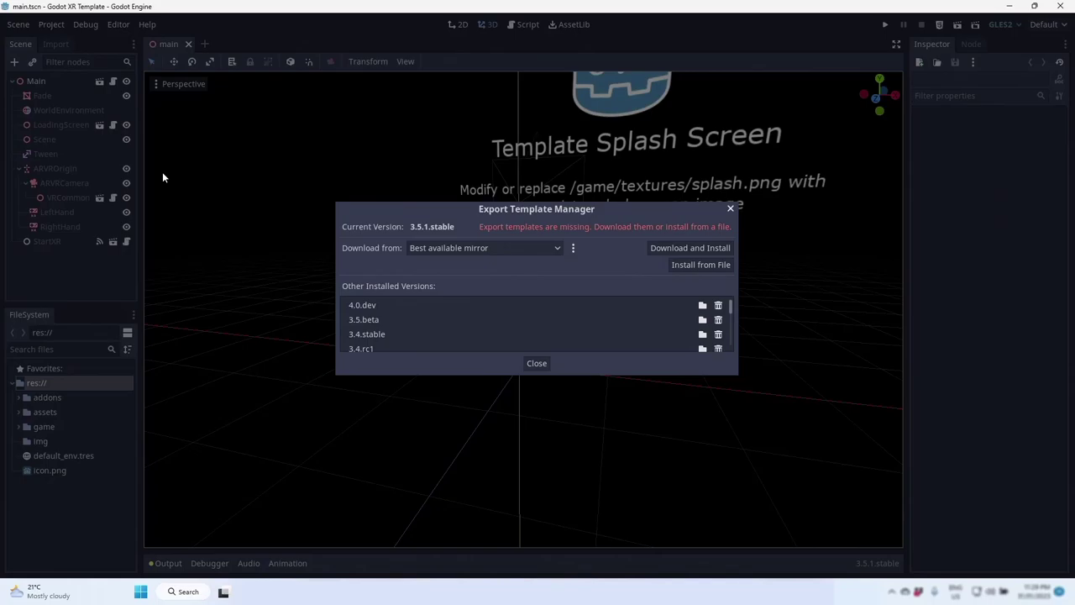
{"action": "left_click", "coordinate": [703, 250]}
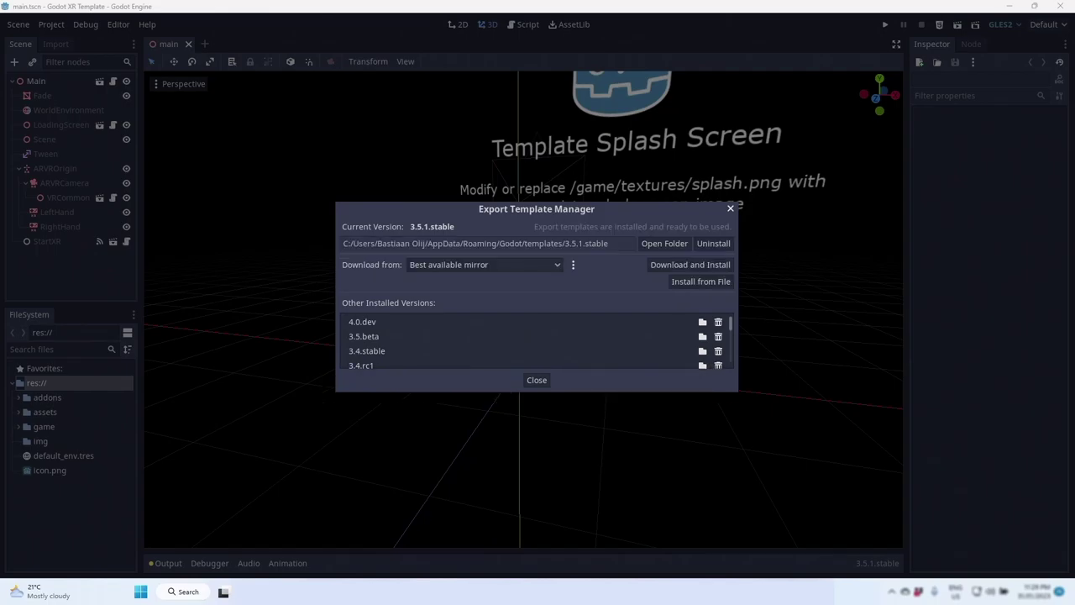
{"action": "left_click", "coordinate": [532, 381]}
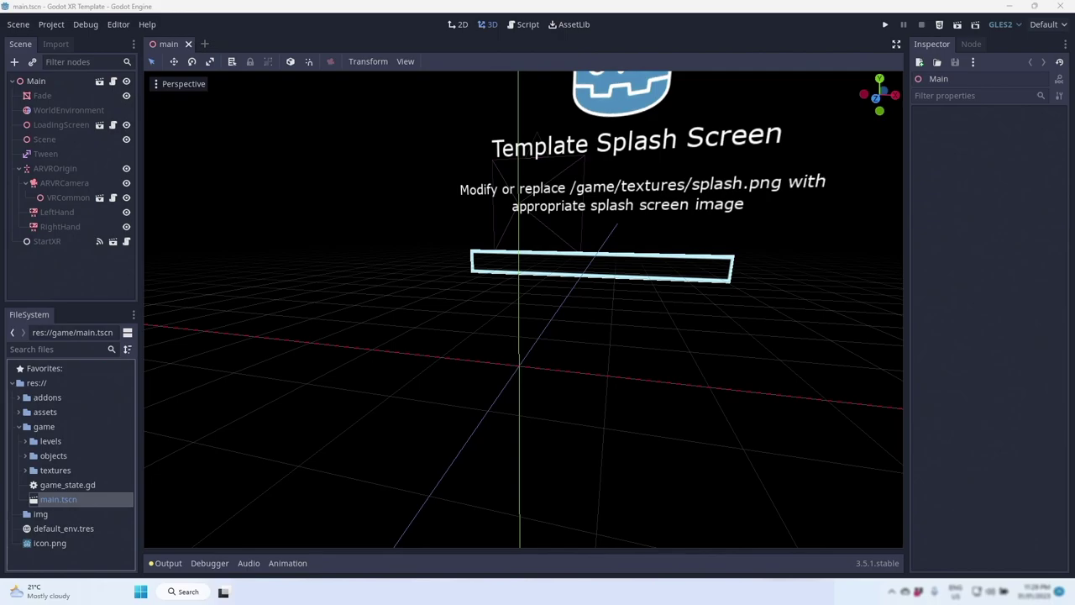
Open the main_level.tscn and test_level.tscn scenes from the project's game/levels folder.
{"action": "left_click", "coordinate": [25, 442]}
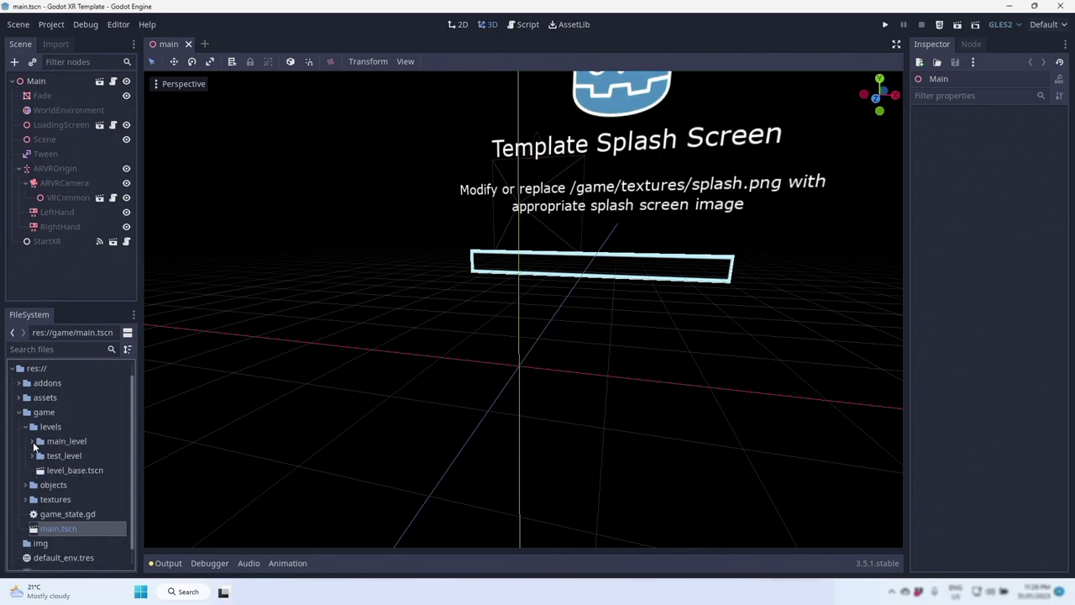
{"action": "left_click", "coordinate": [32, 442]}
{"action": "double_click", "coordinate": [68, 456]}
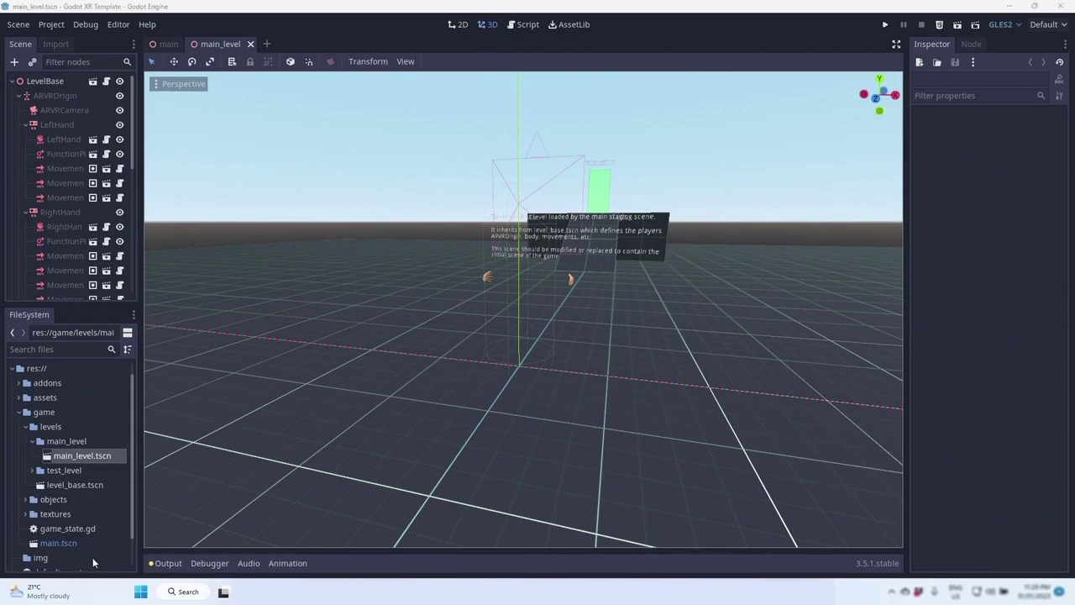
{"action": "left_click", "coordinate": [33, 472]}
{"action": "double_click", "coordinate": [62, 485]}
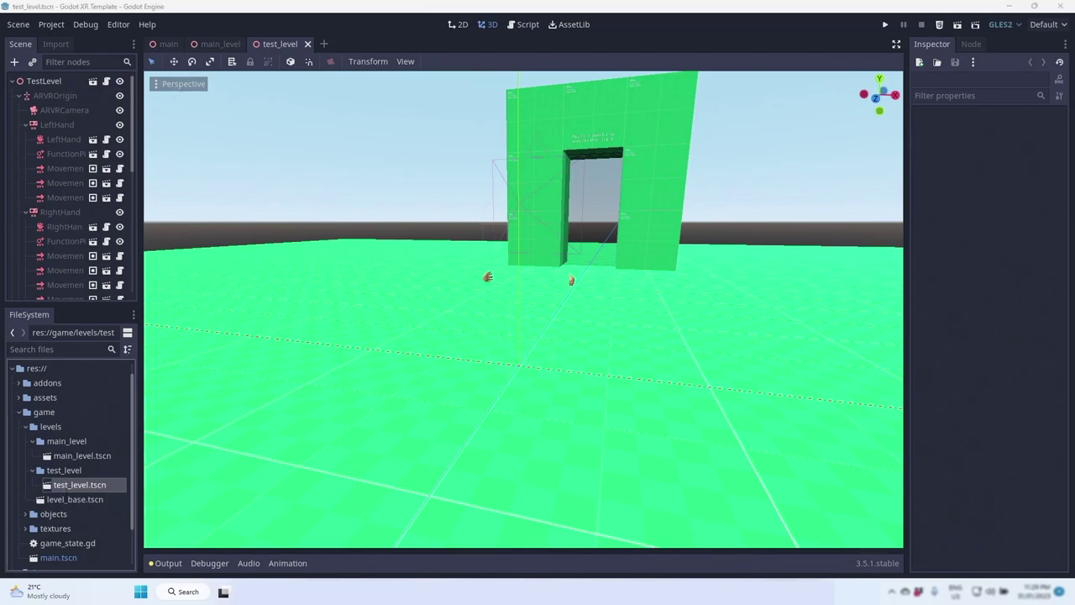
Create a new inherited scene based on level_base.tscn from res://game/levels.
{"action": "left_click", "coordinate": [18, 25]}
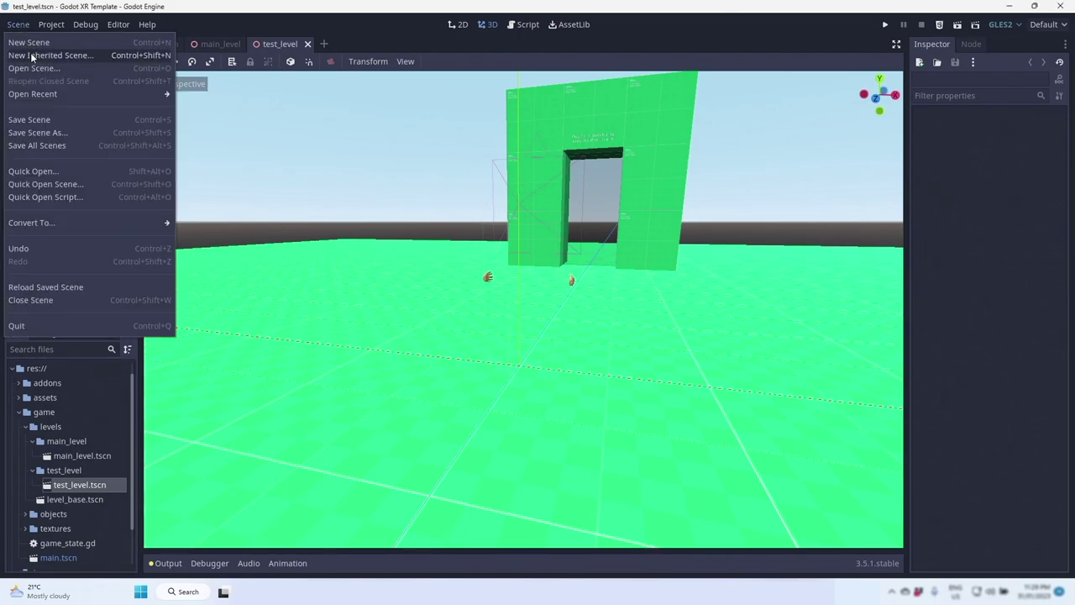
{"action": "left_click", "coordinate": [31, 55]}
{"action": "left_click", "coordinate": [373, 148]}
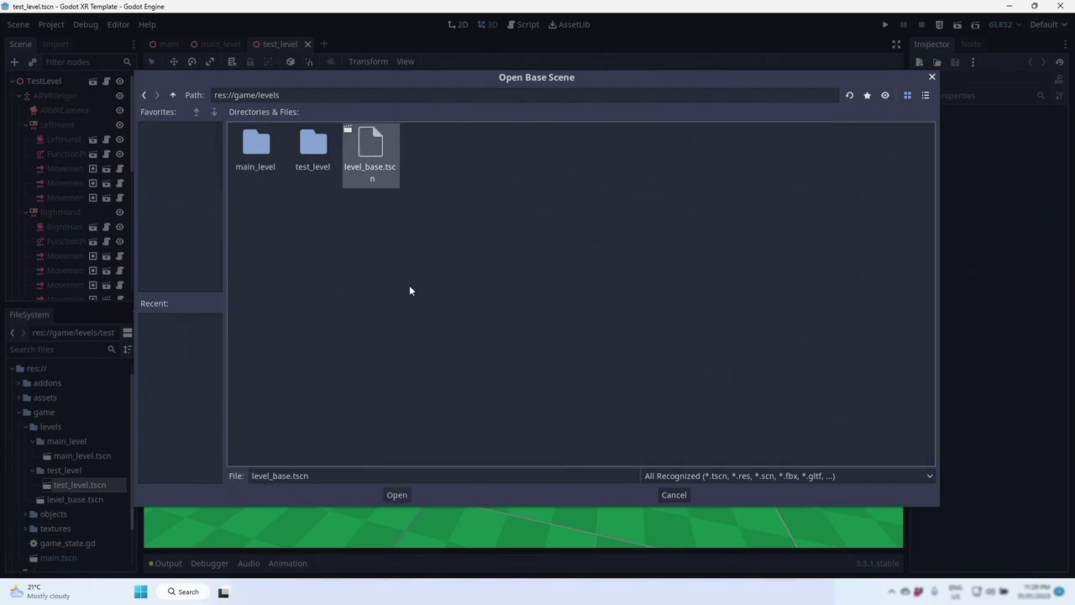
{"action": "left_click", "coordinate": [404, 497]}
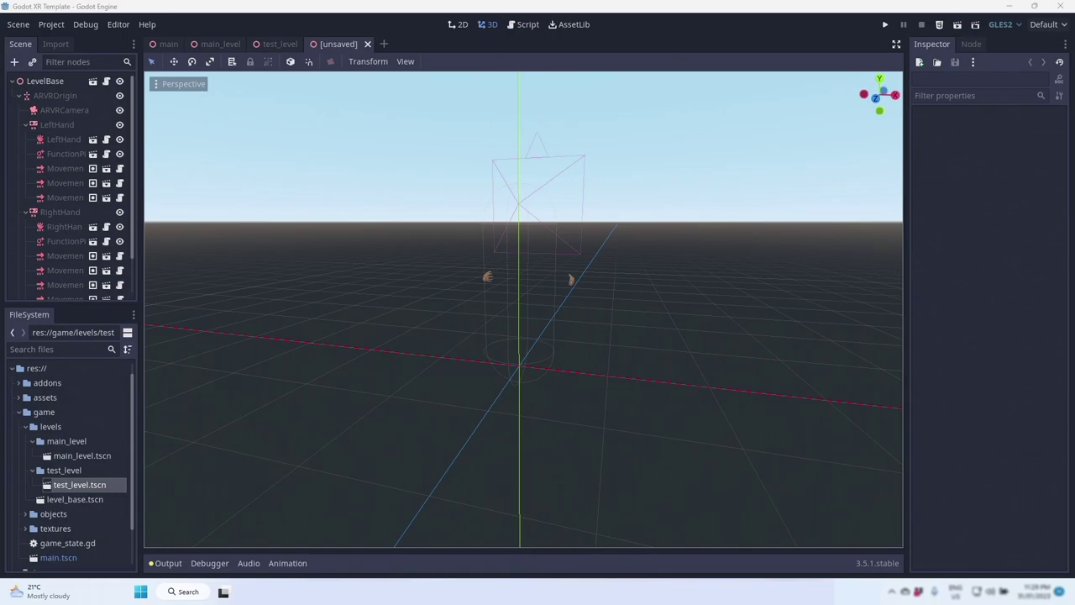
Save the inherited scene as tutorial_level.tscn in a new tutorial_level folder under res://game/levels.
{"action": "left_click", "coordinate": [18, 23]}
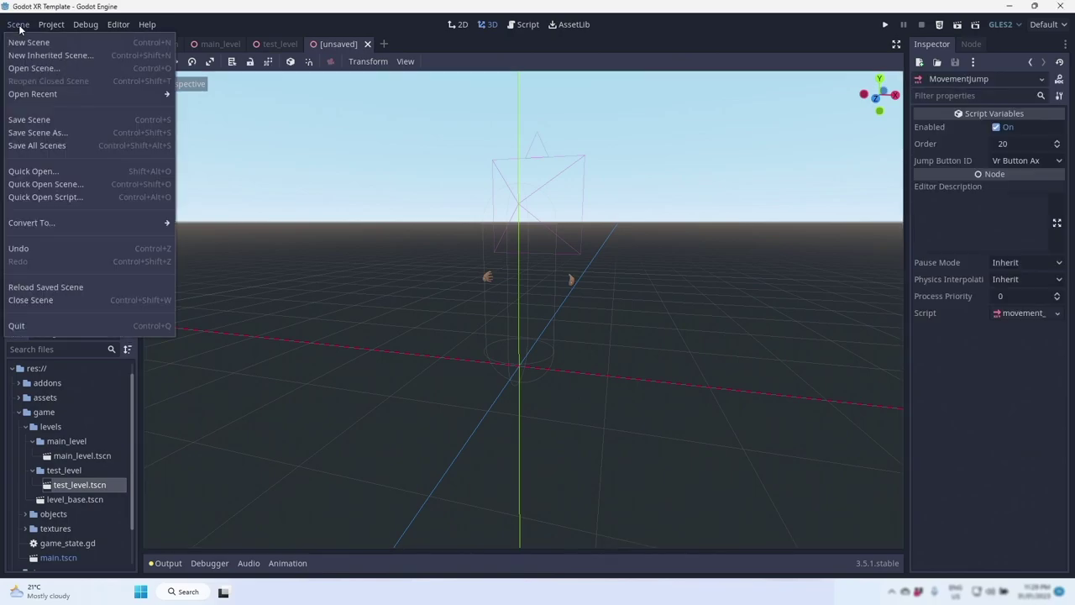
{"action": "left_click", "coordinate": [31, 118]}
{"action": "left_click", "coordinate": [906, 95]}
{"action": "type", "text": "tutorial_level"}
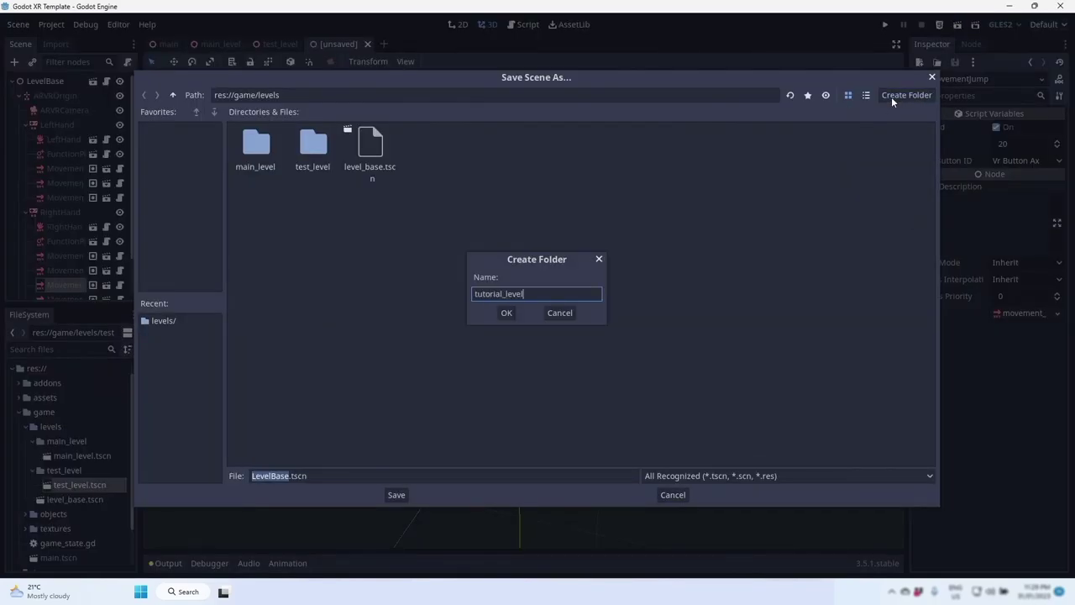
{"action": "left_click", "coordinate": [504, 312]}
{"action": "type", "text": "tutorial_level"}
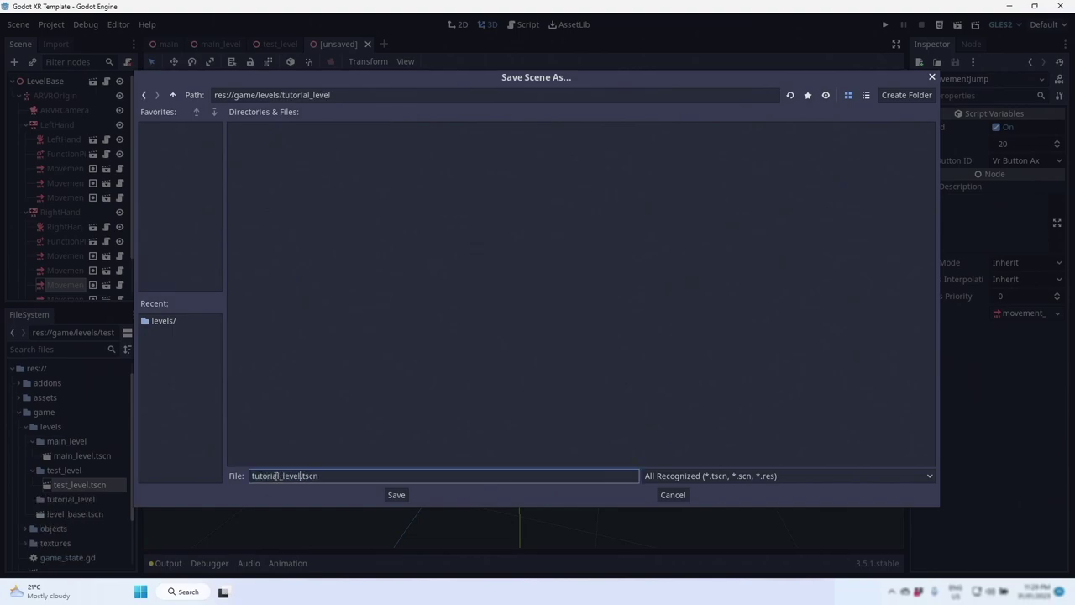
{"action": "left_click", "coordinate": [395, 494]}
In main_level, set the Zone Scene of the ZoneSwitchArea node under TeleportRamp to tutorial_level.tscn.
{"action": "left_click", "coordinate": [220, 44]}
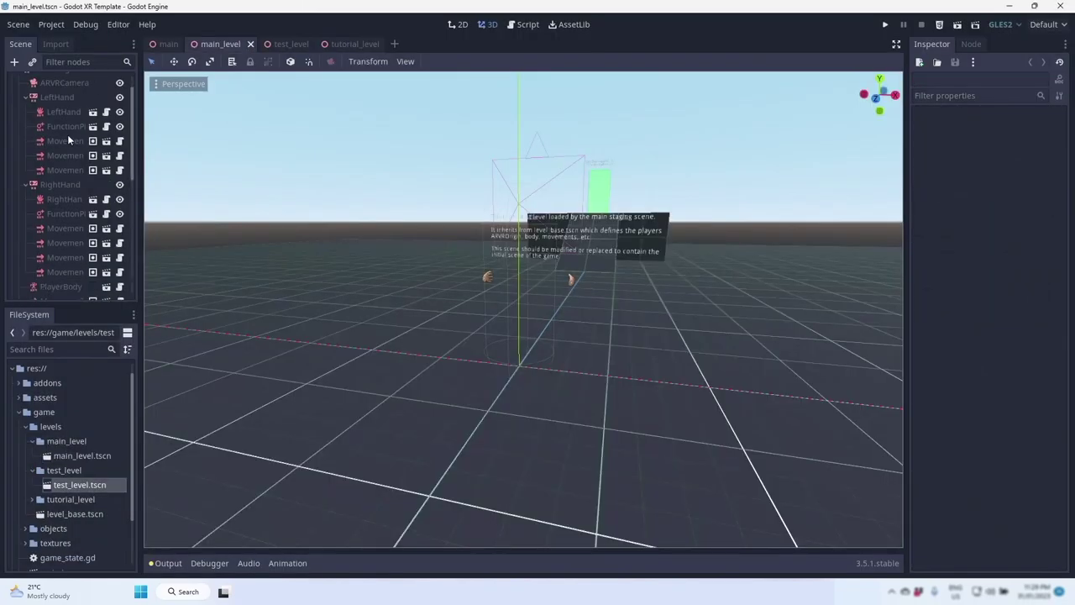
{"action": "scroll", "coordinate": [67, 134], "scroll_direction": "down", "scroll_amount": 3}
{"action": "left_click", "coordinate": [43, 212]}
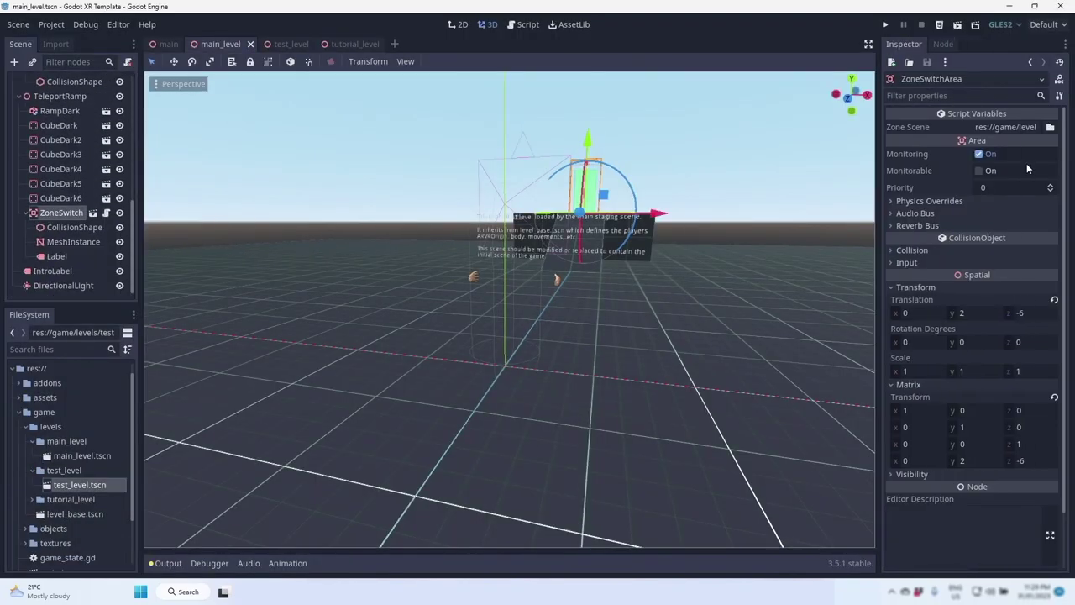
{"action": "left_click", "coordinate": [1050, 126]}
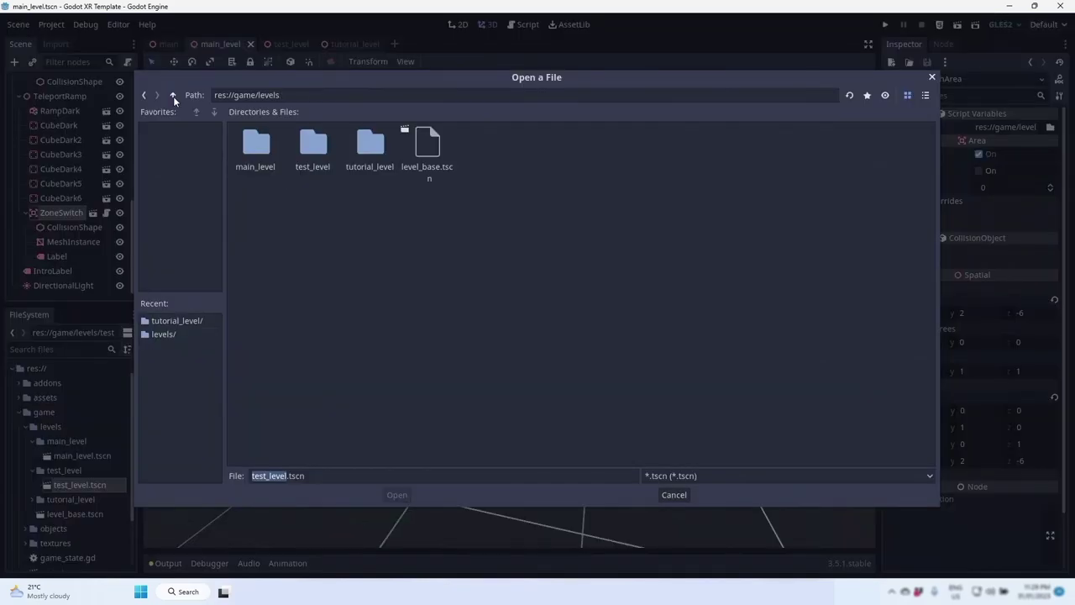
{"action": "double_click", "coordinate": [363, 149]}
{"action": "double_click", "coordinate": [253, 155]}
Examine the tutorial_level scene from several angles, including its ground, fences, trees, workbench and zone switch area.
{"action": "left_click", "coordinate": [355, 45]}
{"action": "scroll", "coordinate": [369, 186], "scroll_direction": "down", "scroll_amount": 5}
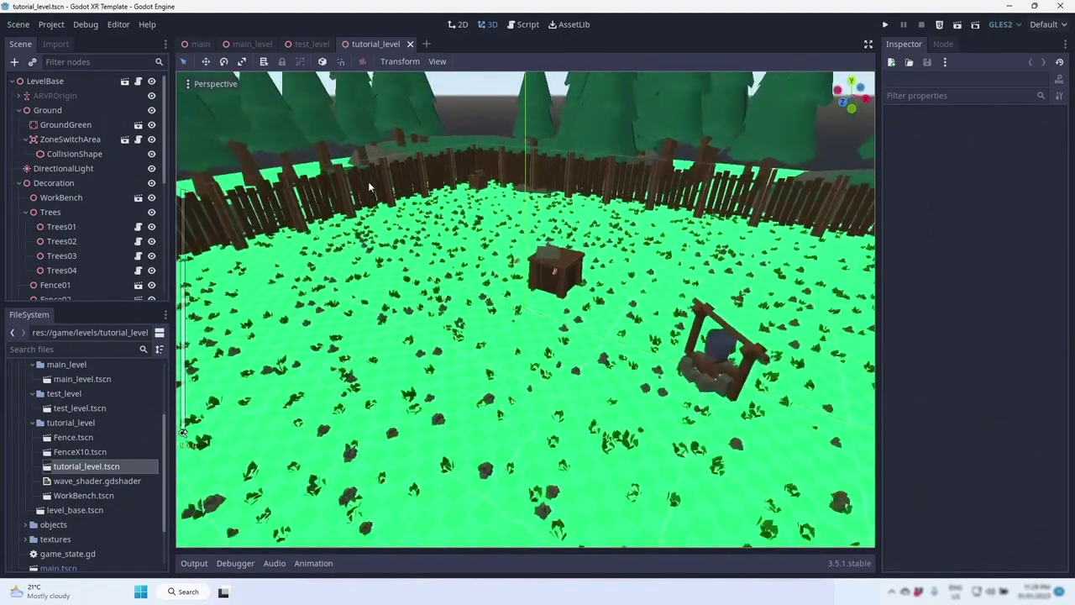
{"action": "scroll", "coordinate": [370, 186], "scroll_direction": "up", "scroll_amount": 4}
{"action": "middle_click_drag", "start_coordinate": [369, 186], "coordinate": [478, 330]}
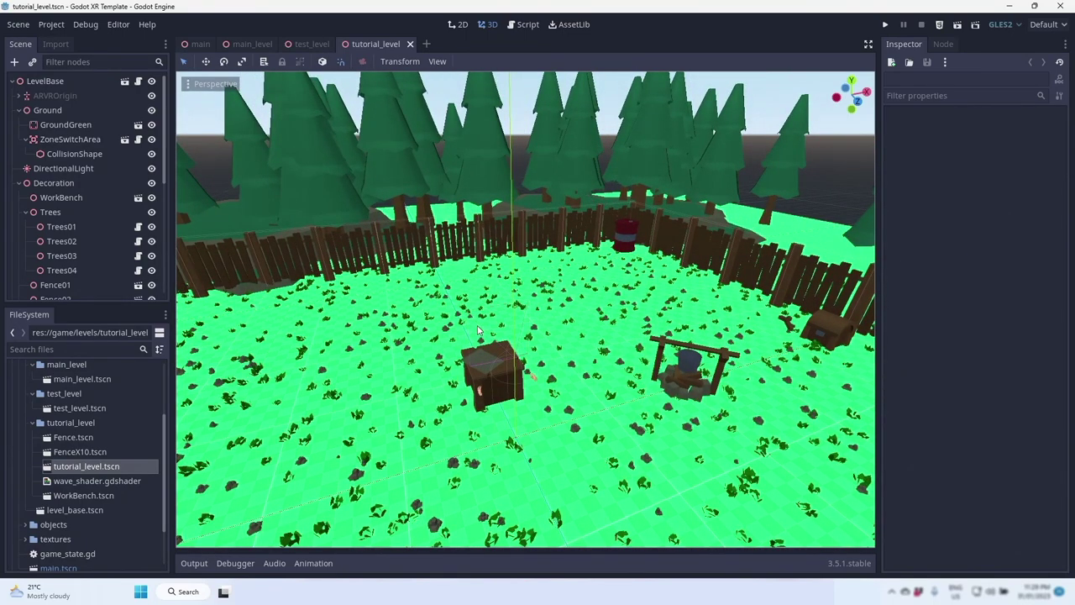
{"action": "scroll", "coordinate": [477, 330], "scroll_direction": "down", "scroll_amount": 10}
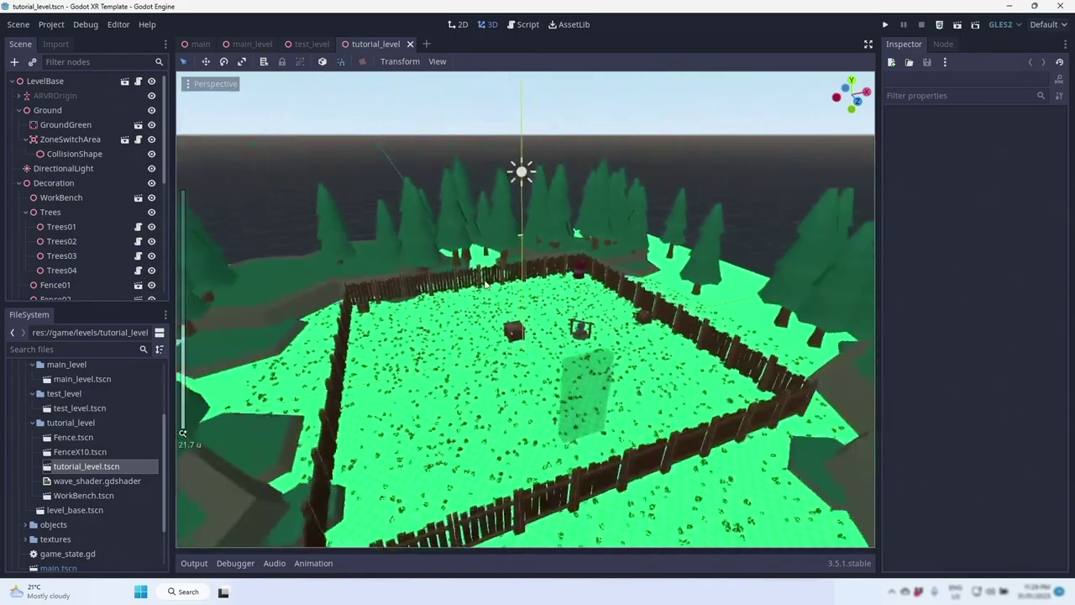
{"action": "middle_click_drag", "start_coordinate": [475, 290], "coordinate": [430, 293]}
{"action": "scroll", "coordinate": [526, 306], "scroll_direction": "up", "scroll_amount": 8}
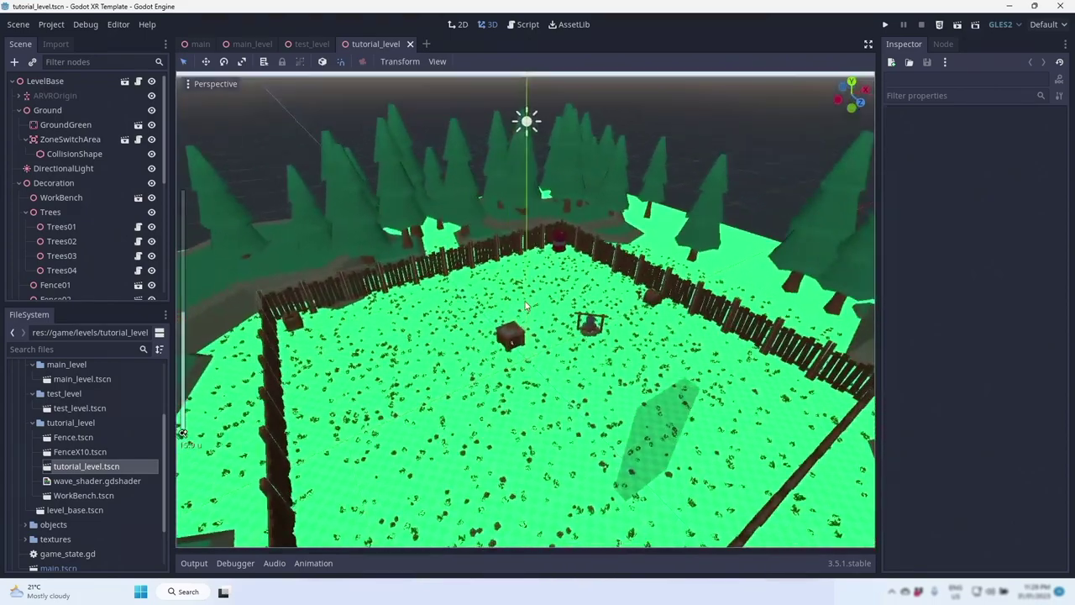
{"action": "middle_click_drag", "start_coordinate": [526, 306], "coordinate": [538, 294]}
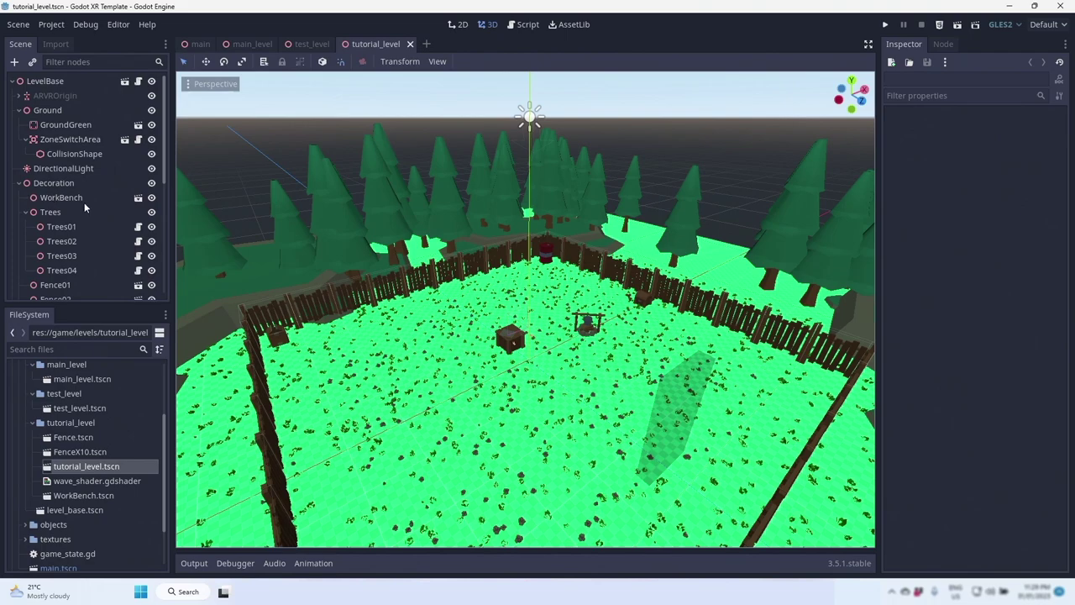
{"action": "left_click", "coordinate": [41, 112]}
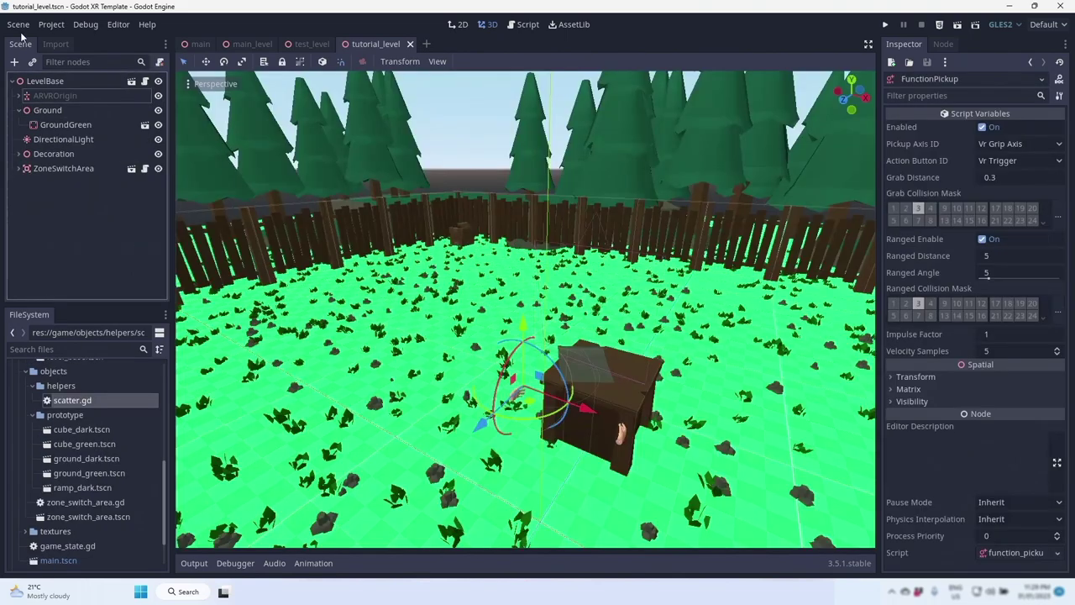
Create a new inherited scene based on pickable.tscn from res://addons/godot-xr-tools/objects.
{"action": "left_click", "coordinate": [18, 25]}
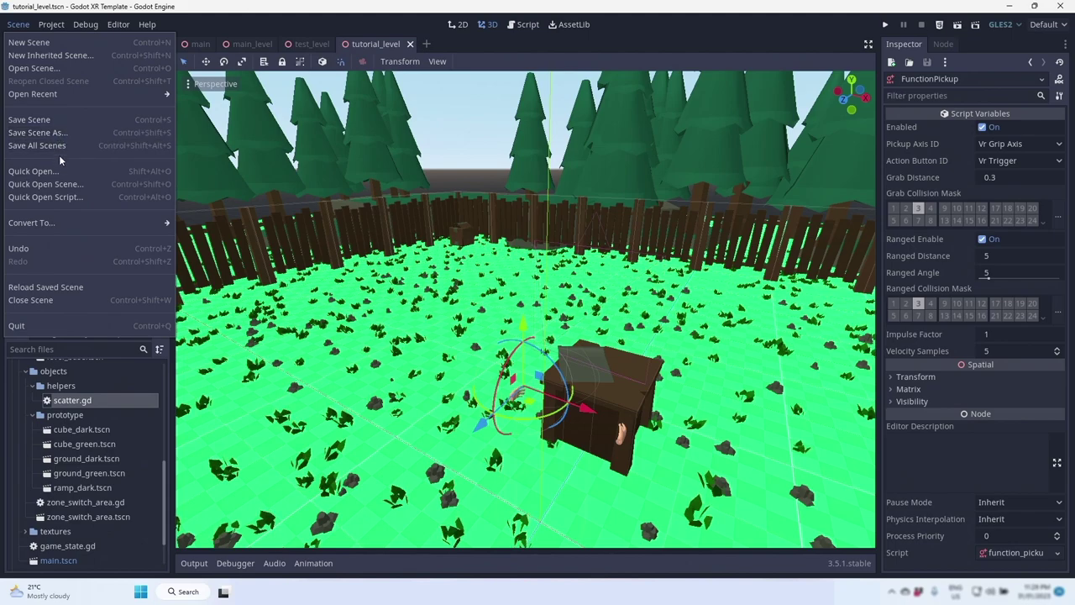
{"action": "left_click", "coordinate": [62, 55]}
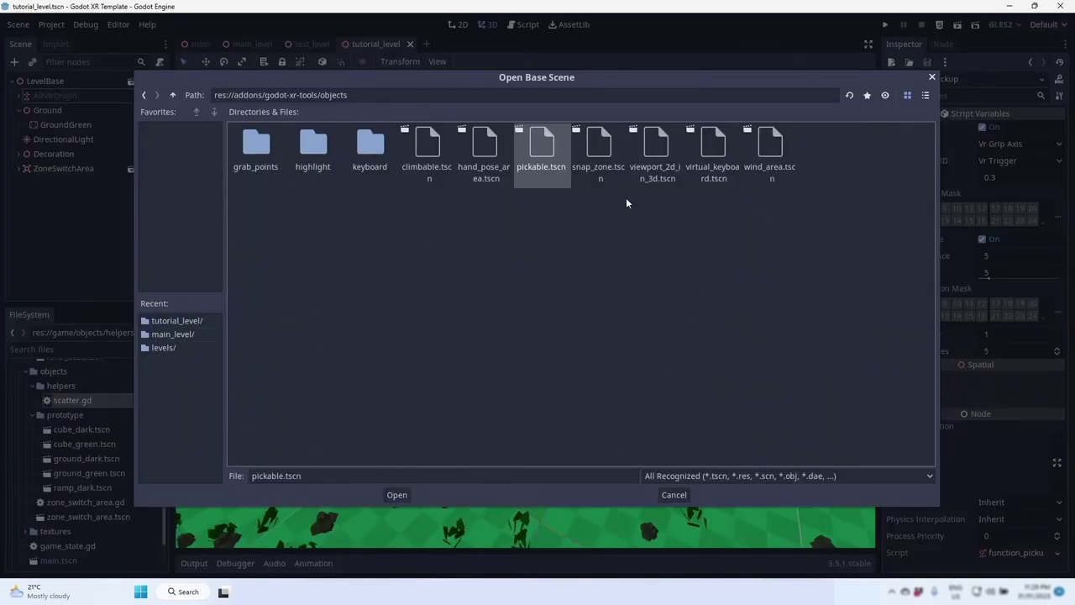
{"action": "left_click", "coordinate": [396, 494]}
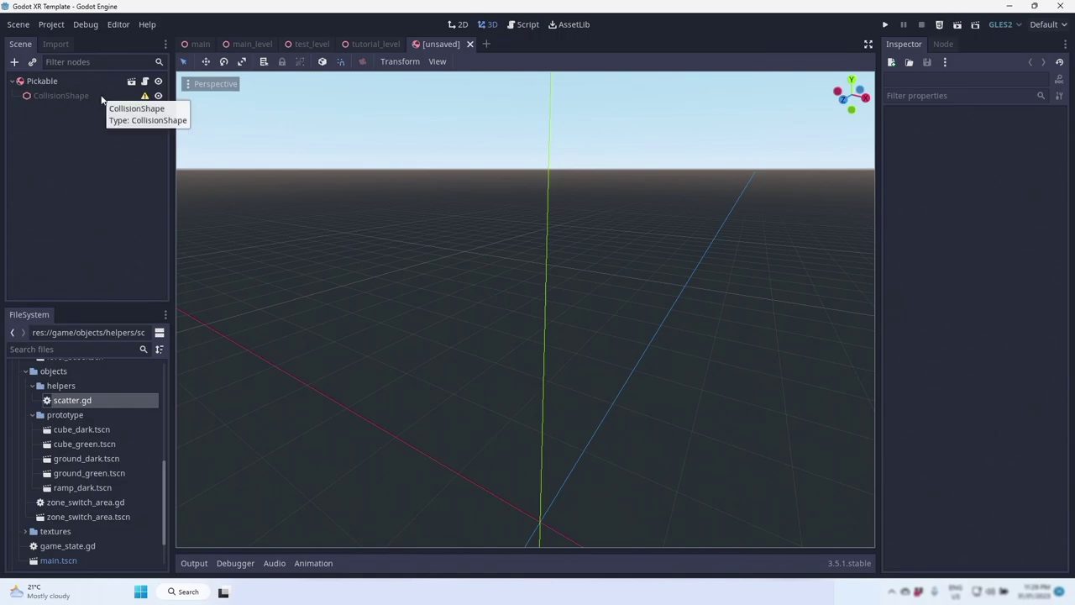
Add blasterB.glb from the Kenney blasterkit GLTF models as a child of the Pickable root node.
{"action": "left_click", "coordinate": [55, 82]}
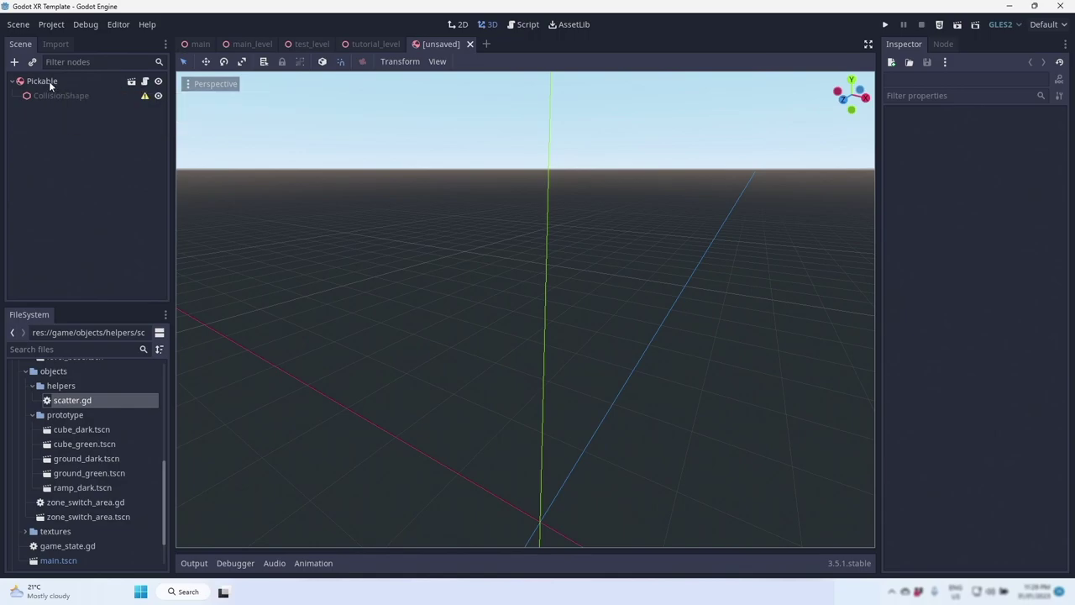
{"action": "scroll", "coordinate": [50, 406], "scroll_direction": "up", "scroll_amount": 5}
{"action": "double_click", "coordinate": [44, 428]}
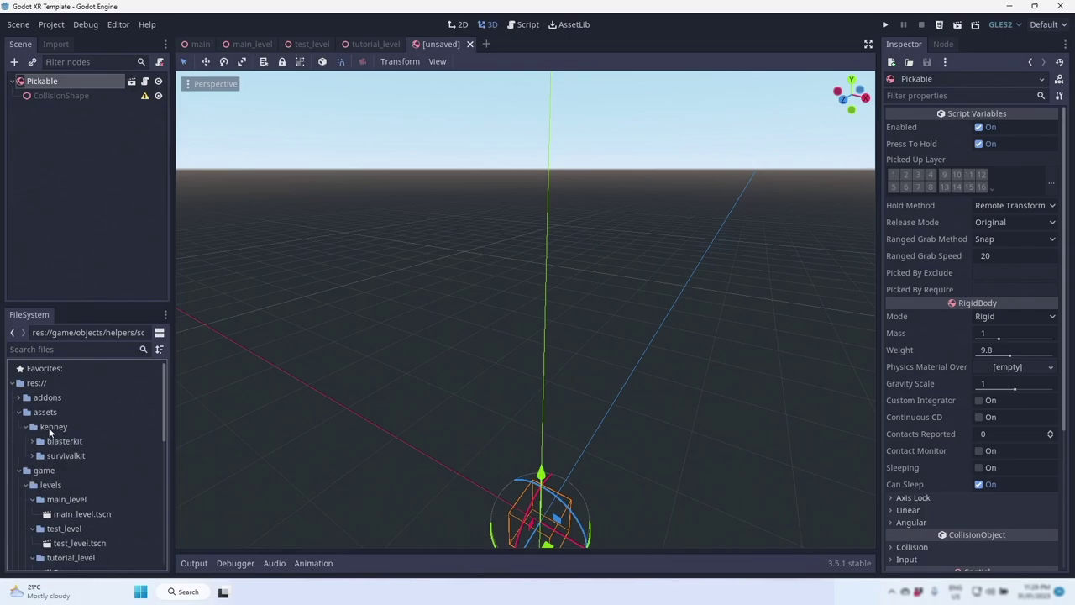
{"action": "left_click", "coordinate": [33, 443]}
{"action": "left_click", "coordinate": [39, 456]}
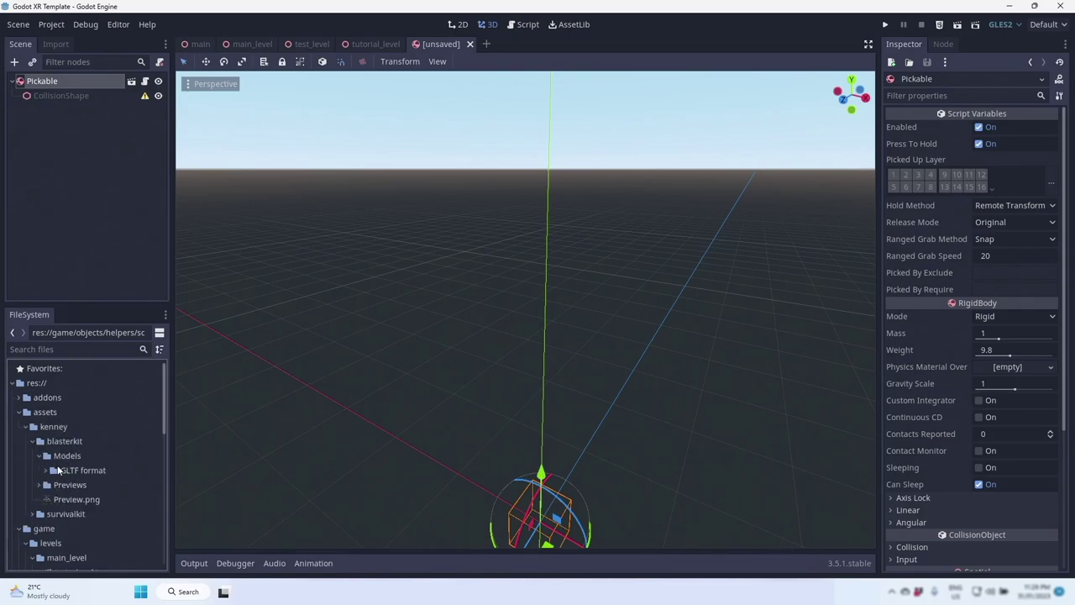
{"action": "left_click", "coordinate": [46, 470]}
{"action": "scroll", "coordinate": [82, 439], "scroll_direction": "down", "scroll_amount": 2}
{"action": "left_click", "coordinate": [96, 450]}
{"action": "left_click_drag", "start_coordinate": [98, 451], "coordinate": [59, 84]}
{"action": "key", "text": "f"}
Instance grab_point_hand_left.tscn as a child of the Pickable node.
{"action": "left_click", "coordinate": [42, 81]}
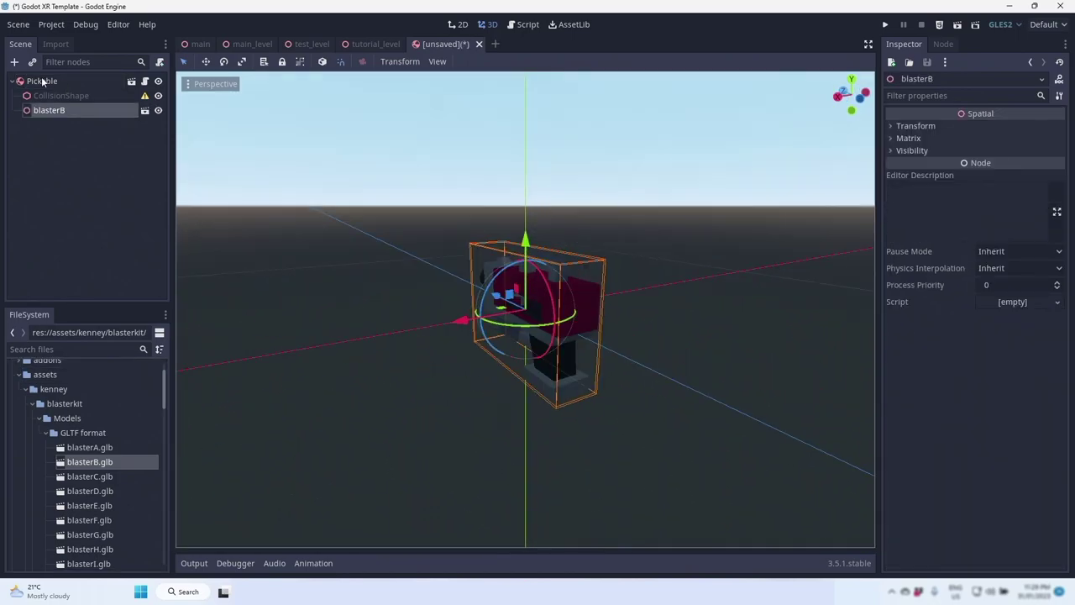
{"action": "left_click", "coordinate": [33, 62]}
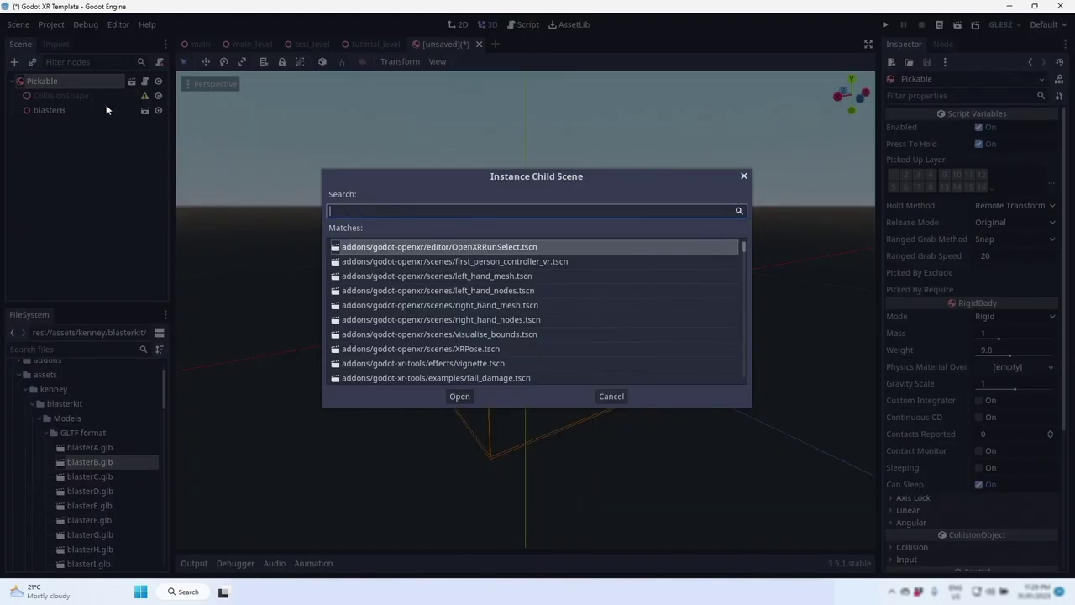
{"action": "type", "text": "grab"}
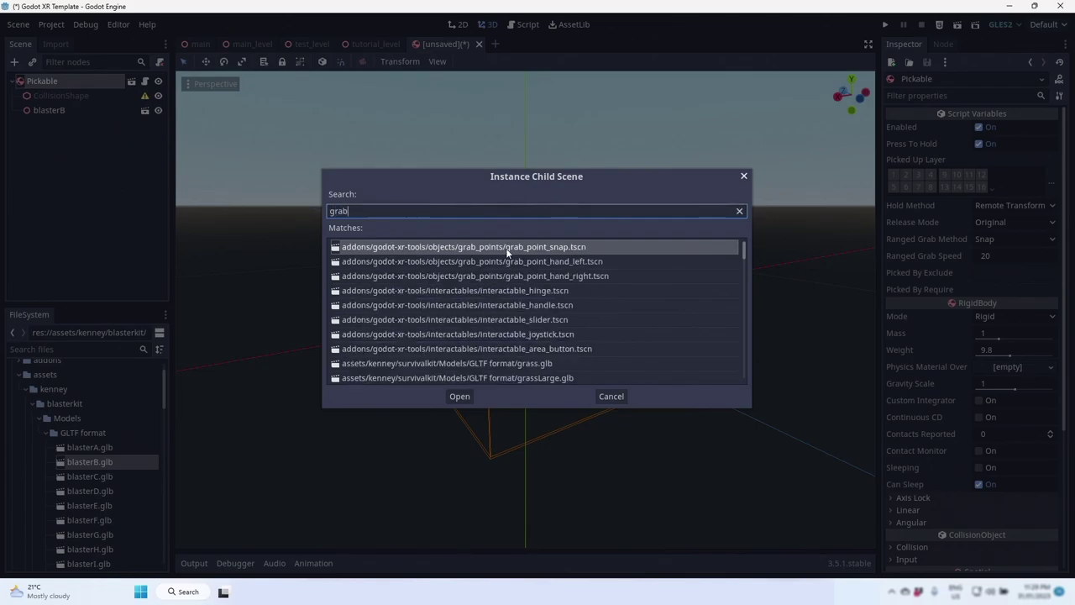
{"action": "double_click", "coordinate": [580, 263]}
Instance grab_point_hand_right.tscn as a child of the Pickable node.
{"action": "left_click", "coordinate": [41, 81]}
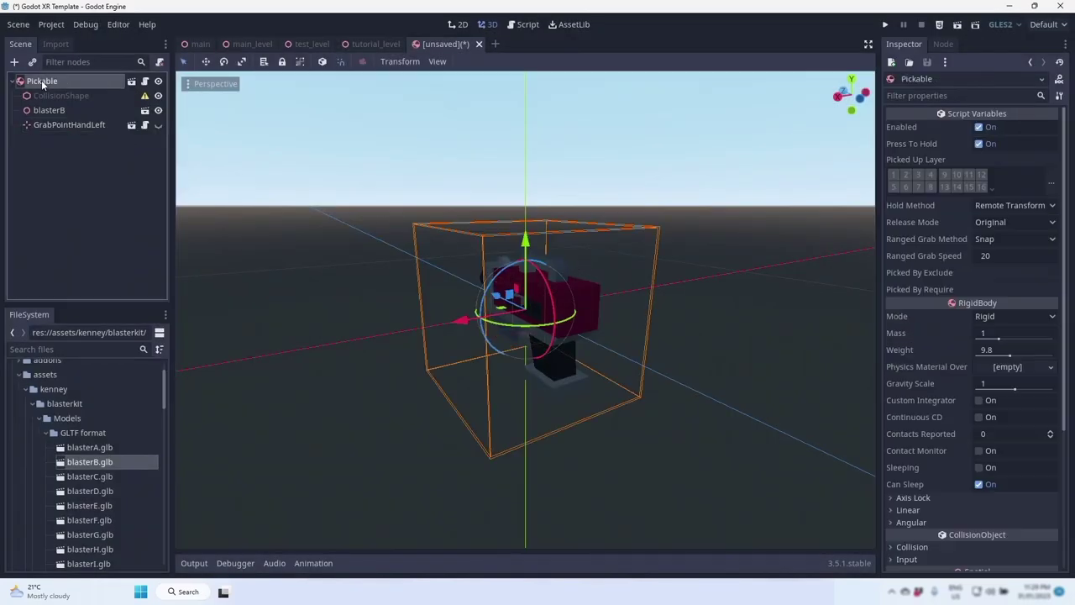
{"action": "key", "text": "ctrl+shift+a"}
{"action": "type", "text": "grab"}
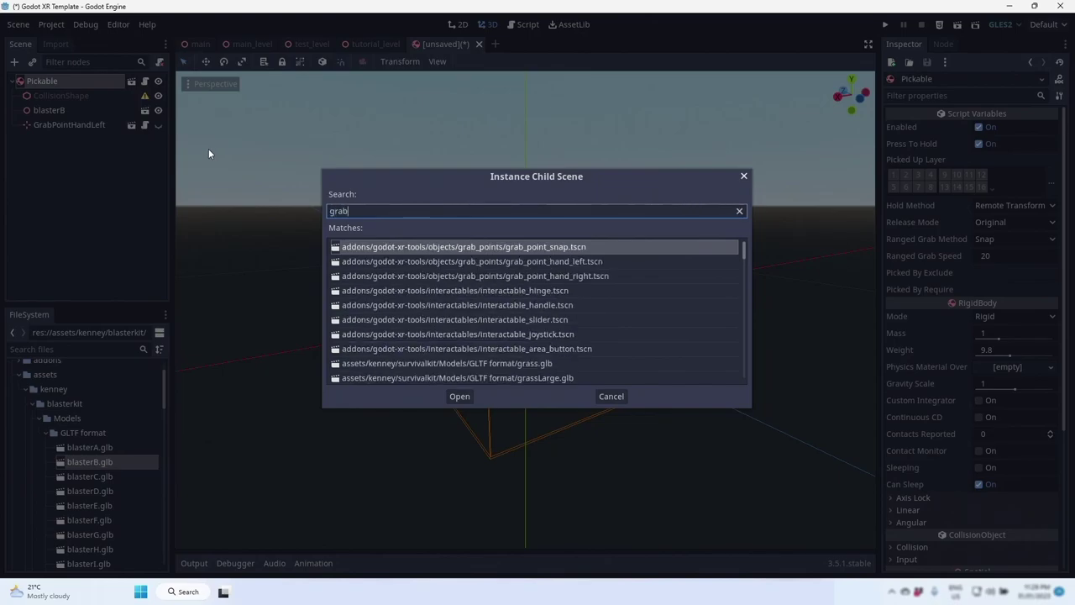
{"action": "double_click", "coordinate": [565, 276]}
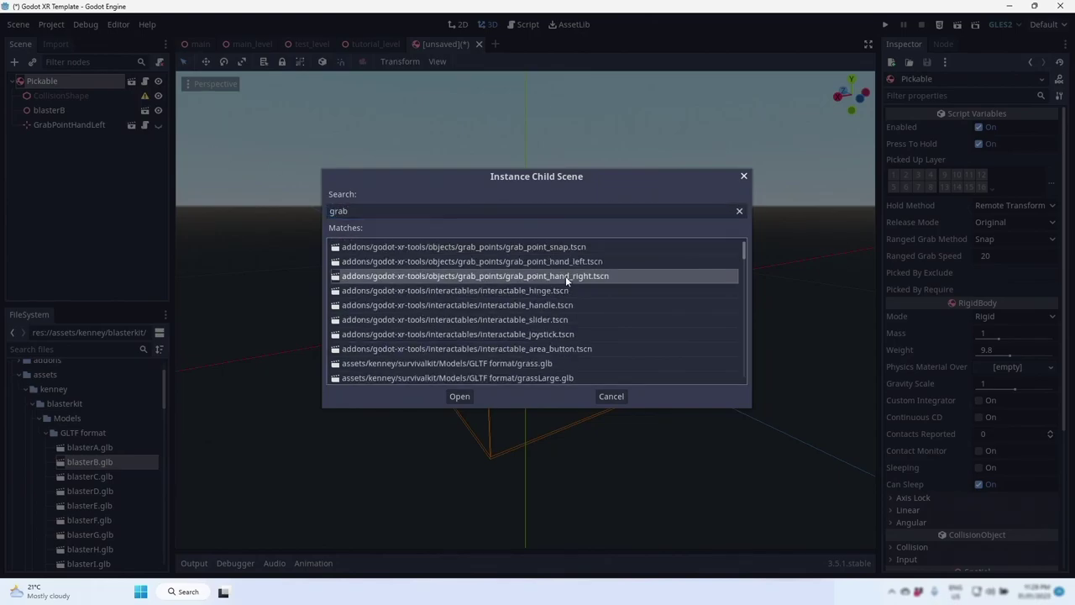
Show the GrabPointHandLeft preview hand and compare its size and position with the blaster model.
{"action": "left_click", "coordinate": [91, 126]}
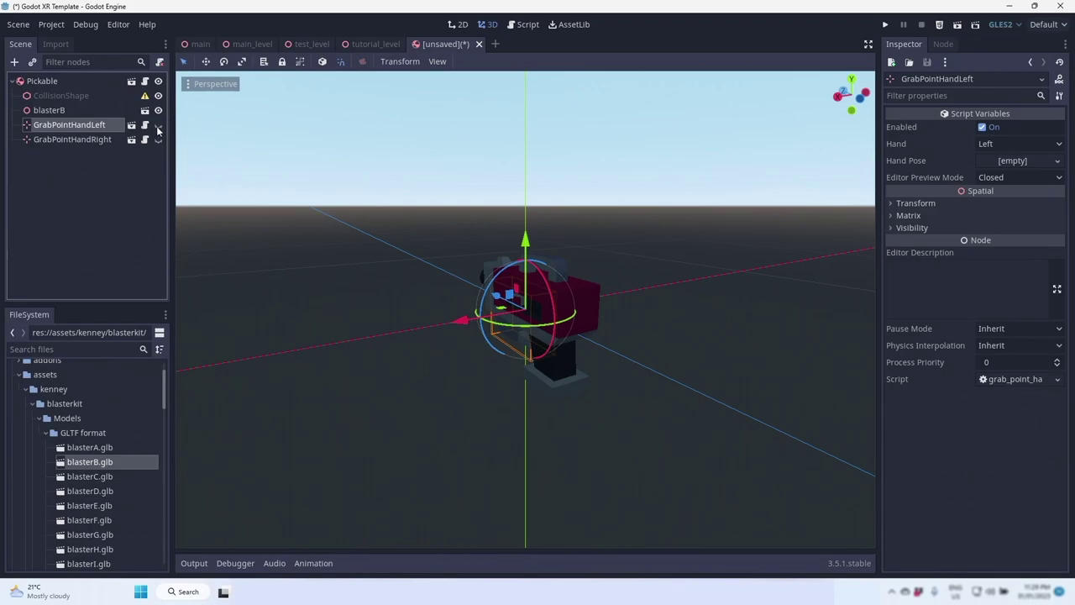
{"action": "middle_click_drag", "start_coordinate": [512, 269], "coordinate": [542, 319]}
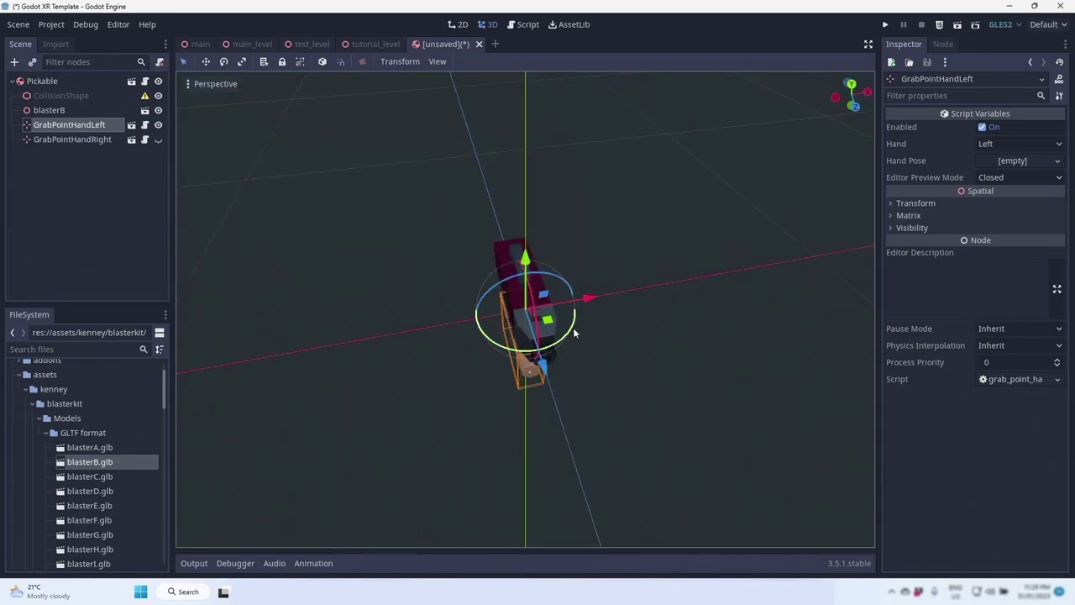
{"action": "left_click_drag", "start_coordinate": [577, 331], "coordinate": [484, 302]}
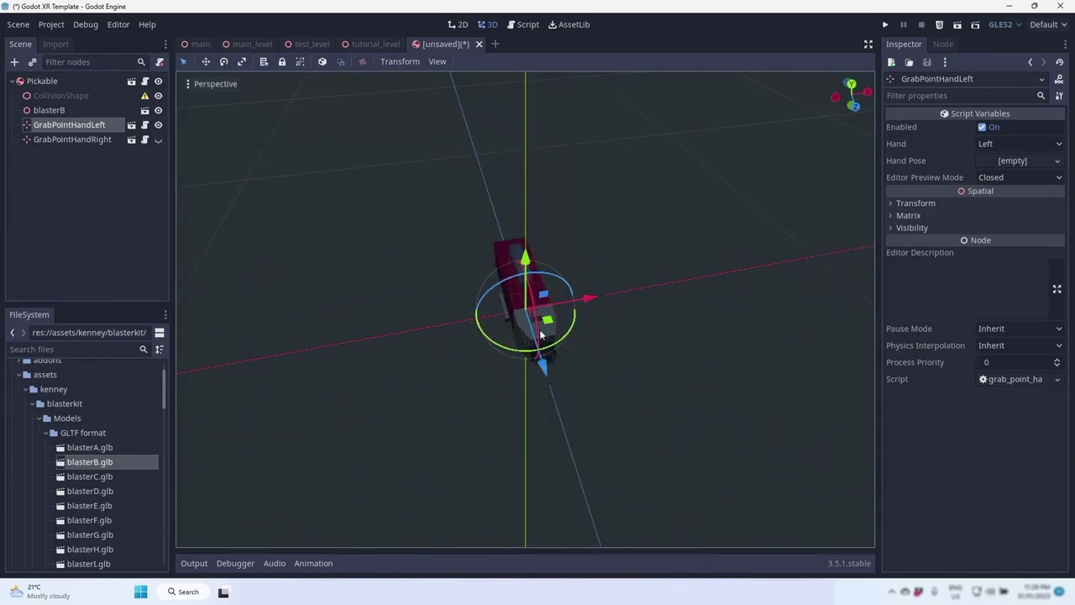
{"action": "middle_click_drag", "start_coordinate": [484, 302], "coordinate": [384, 263]}
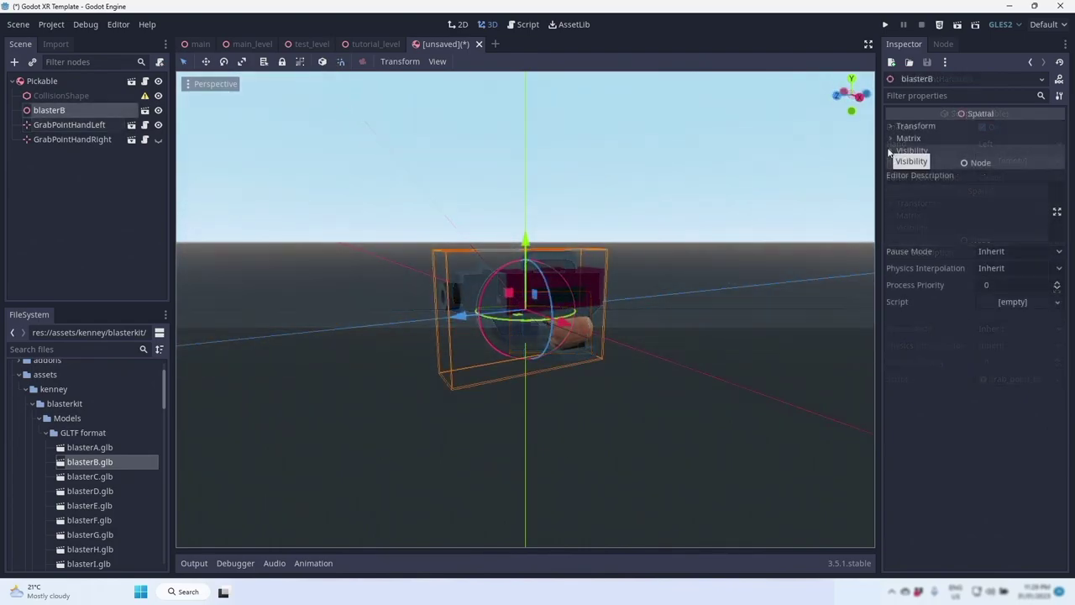
Set the scale of the blasterB model to 0.75 on the X, Y and Z axes.
{"action": "left_click", "coordinate": [891, 126]}
{"action": "left_click", "coordinate": [915, 209]}
{"action": "type", "text": "0.75"}
{"action": "key", "text": "Tab"}
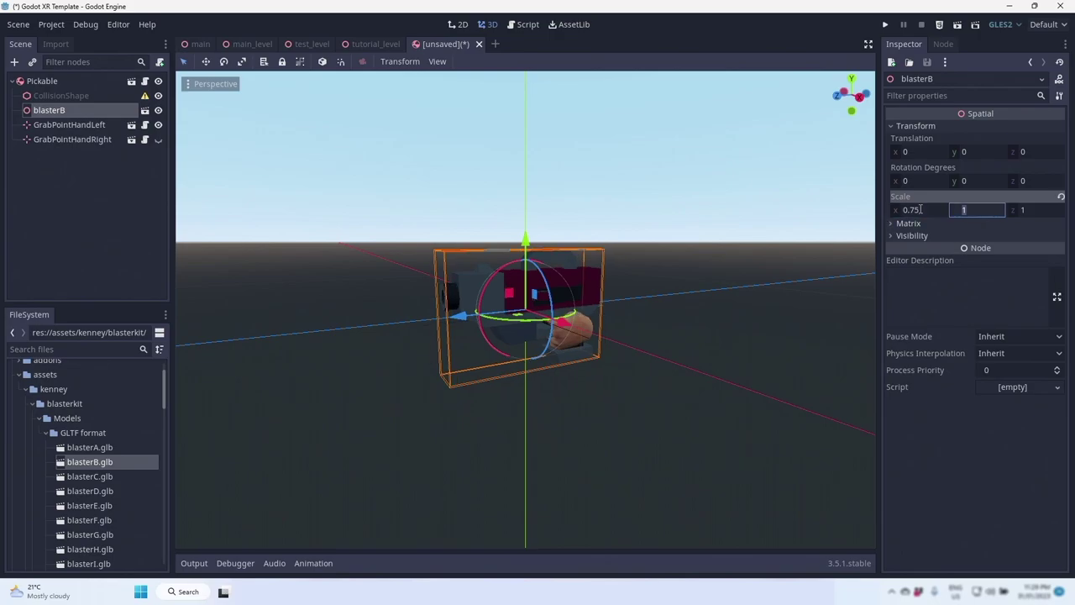
{"action": "type", "text": "0.75"}
{"action": "key", "text": "Tab"}
{"action": "type", "text": "0."}
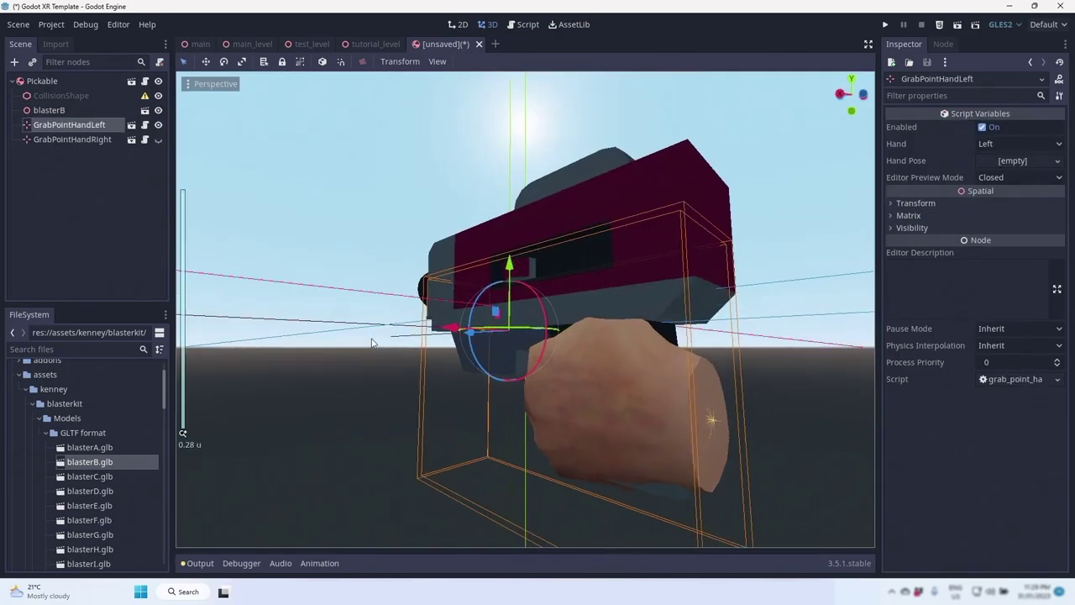
Move the right-hand grab point along its Z axis so the hand wraps the blaster's grip, and hide its preview.
{"action": "middle_click_drag", "start_coordinate": [372, 342], "coordinate": [552, 374]}
{"action": "scroll", "coordinate": [504, 361], "scroll_direction": "down", "scroll_amount": 4}
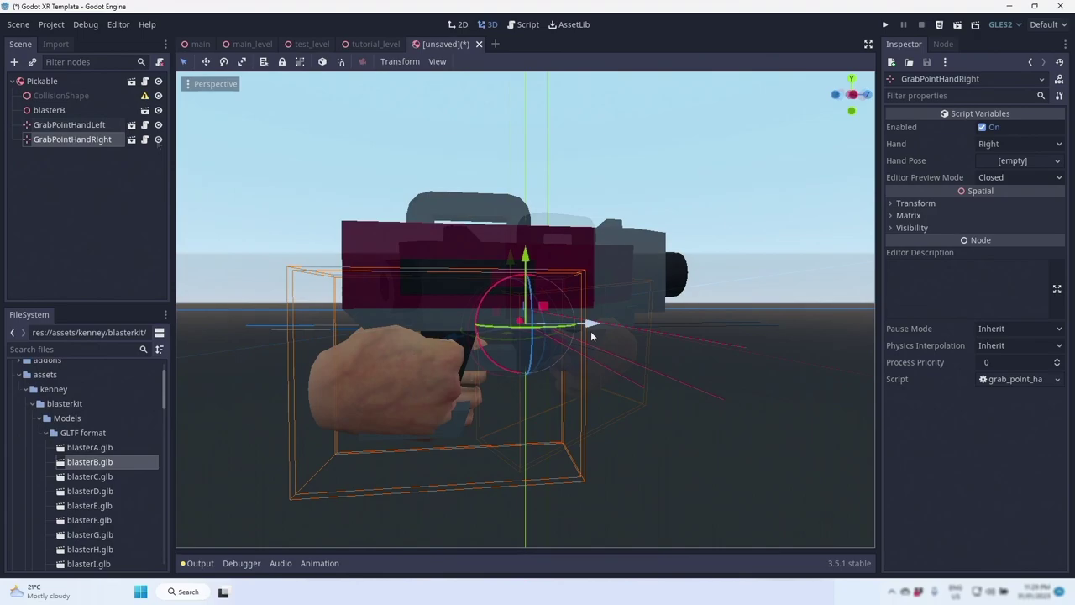
{"action": "left_click_drag", "start_coordinate": [591, 327], "coordinate": [612, 327]}
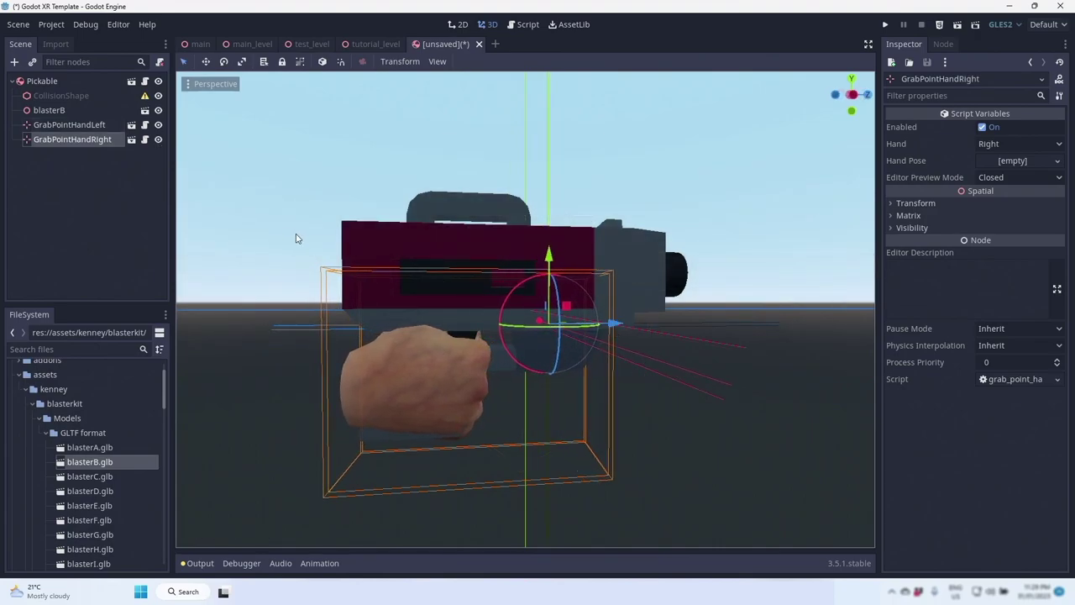
{"action": "left_click", "coordinate": [158, 139]}
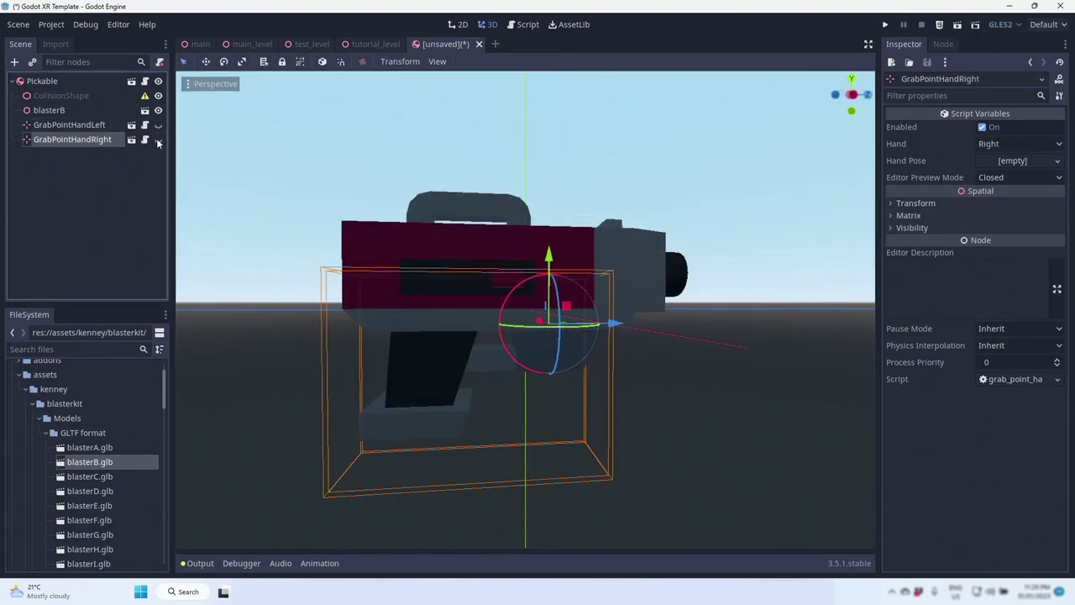
Assign a new BoxShape to CollisionShape and roughly shrink its Y and Z extents to about 0.19 and 0.21.
{"action": "left_click", "coordinate": [54, 97]}
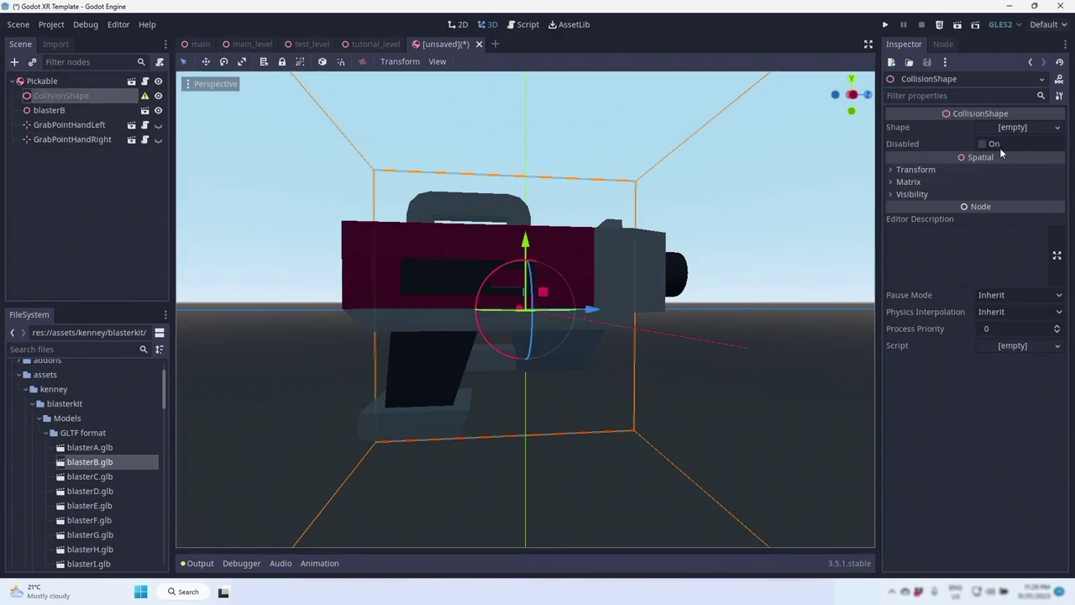
{"action": "left_click", "coordinate": [1012, 128]}
{"action": "left_click", "coordinate": [1008, 143]}
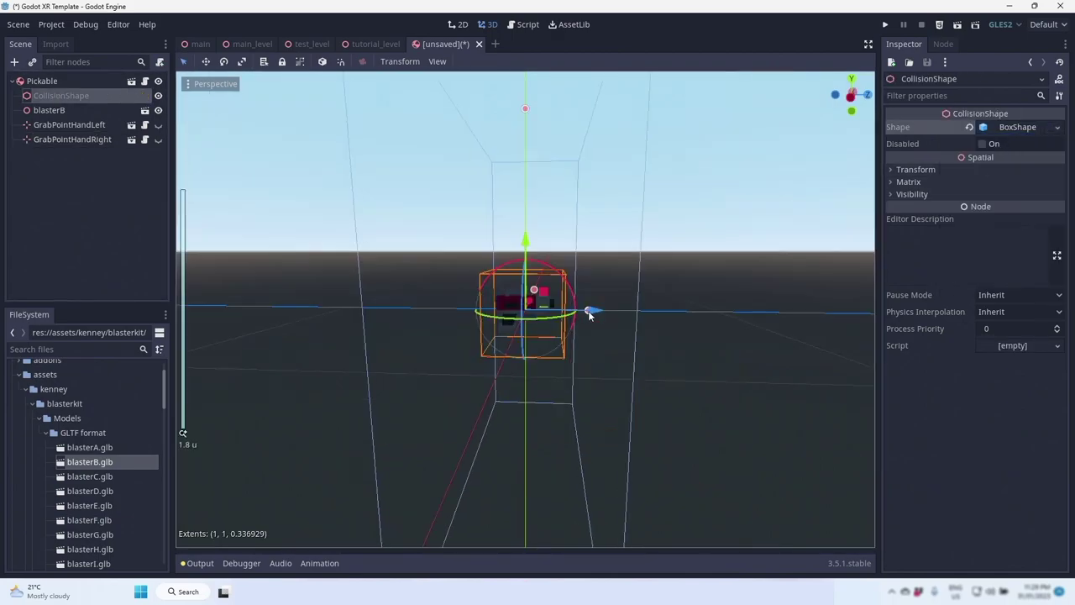
{"action": "left_click_drag", "start_coordinate": [588, 312], "coordinate": [565, 311]}
{"action": "left_click_drag", "start_coordinate": [525, 108], "coordinate": [523, 276]}
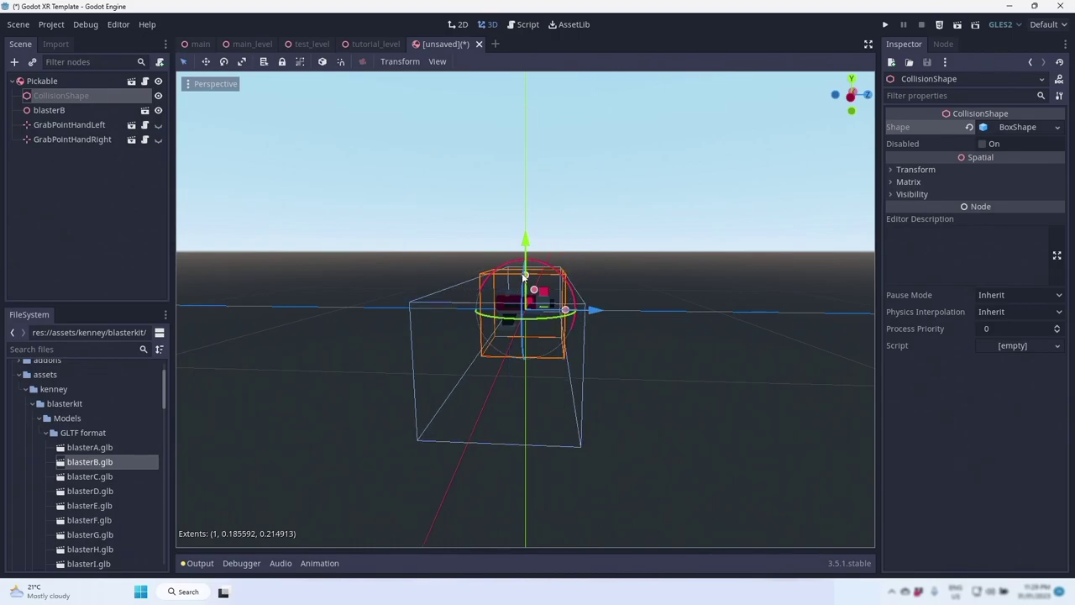
Fit the collision box tightly around the blaster using left and front views, with extents of about 0.037, 0.110 and 0.156.
{"action": "left_click", "coordinate": [215, 76]}
{"action": "left_click", "coordinate": [218, 84]}
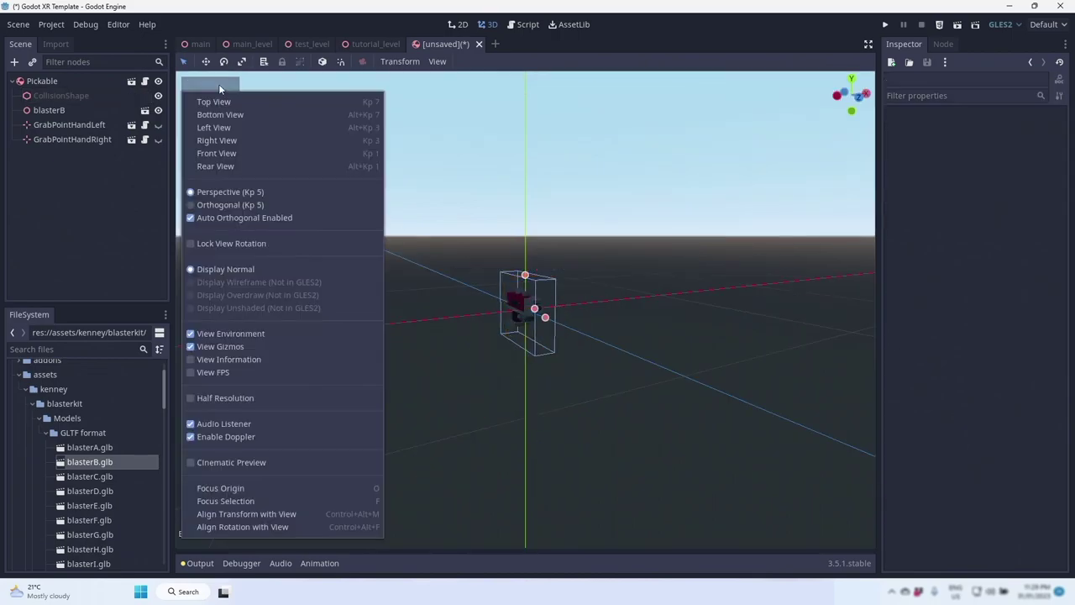
{"action": "left_click", "coordinate": [213, 127]}
{"action": "left_click_drag", "start_coordinate": [631, 307], "coordinate": [619, 307]}
{"action": "left_click_drag", "start_coordinate": [525, 192], "coordinate": [528, 243]}
{"action": "left_click", "coordinate": [231, 84]}
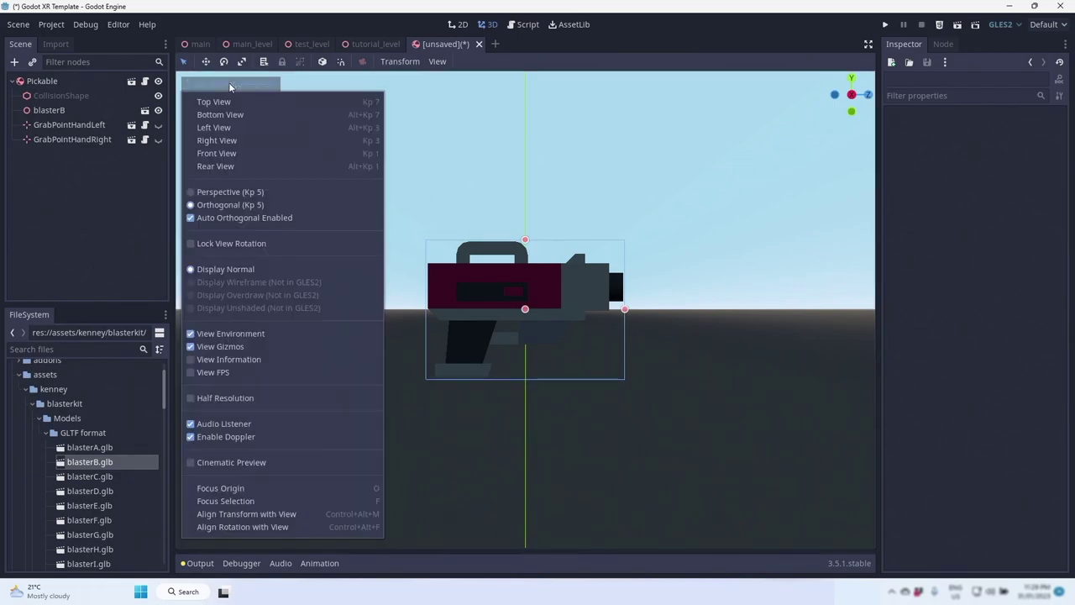
{"action": "left_click", "coordinate": [234, 155]}
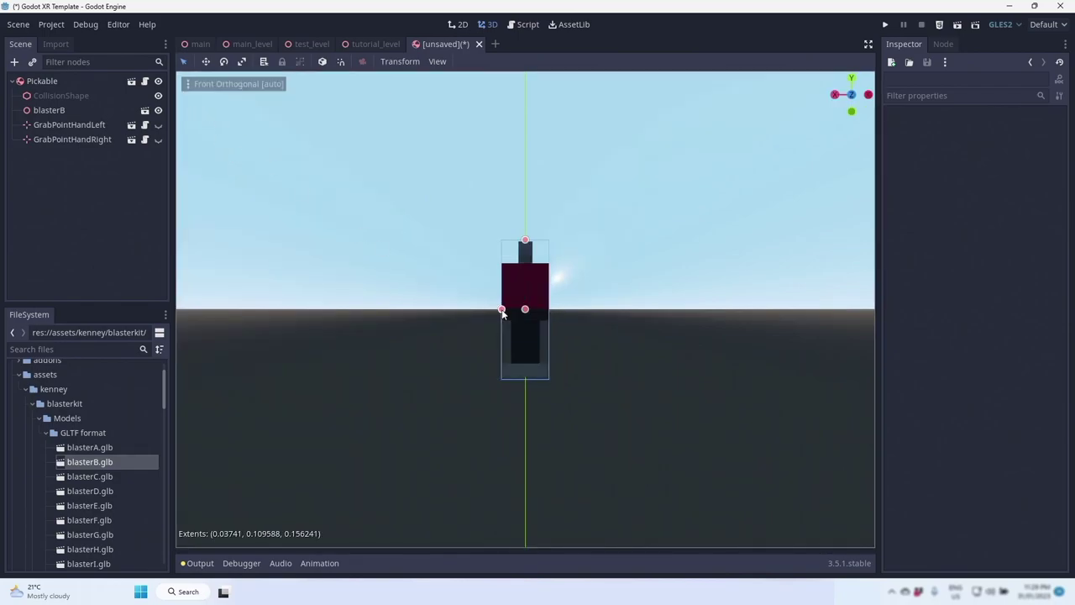
{"action": "left_click_drag", "start_coordinate": [502, 312], "coordinate": [504, 312]}
Save the pickable scene as Gun.tscn in res://game/levels/tutorial_level.
{"action": "key", "text": "ctrl+s"}
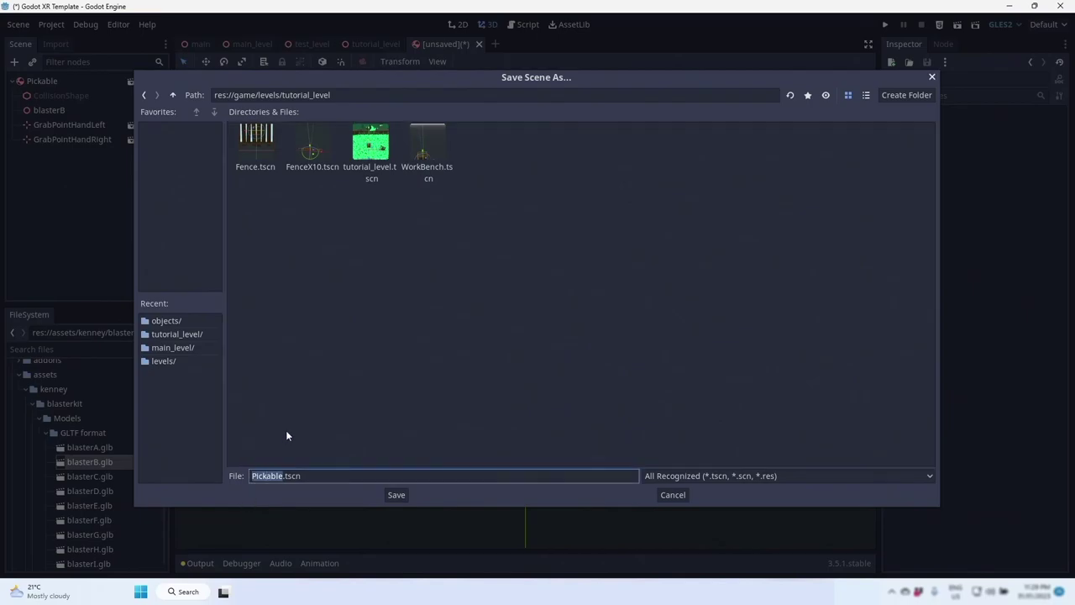
{"action": "type", "text": "Gun"}
{"action": "key", "text": "Return"}
Rename the scene's Pickable root node to Gun.
{"action": "left_click", "coordinate": [42, 81]}
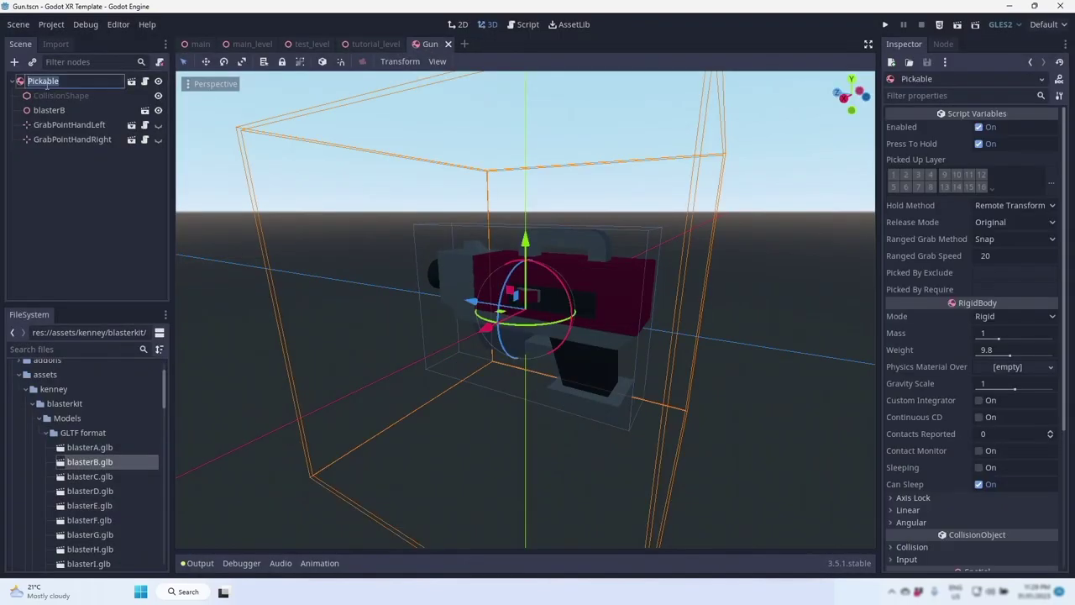
{"action": "double_click", "coordinate": [47, 82]}
{"action": "type", "text": "Gun"}
{"action": "key", "text": "Return"}
Extend the Gun node's pickable.gd script with a new Gun.gd script in the tutorial_level folder.
{"action": "scroll", "coordinate": [943, 336], "scroll_direction": "down", "scroll_amount": 5}
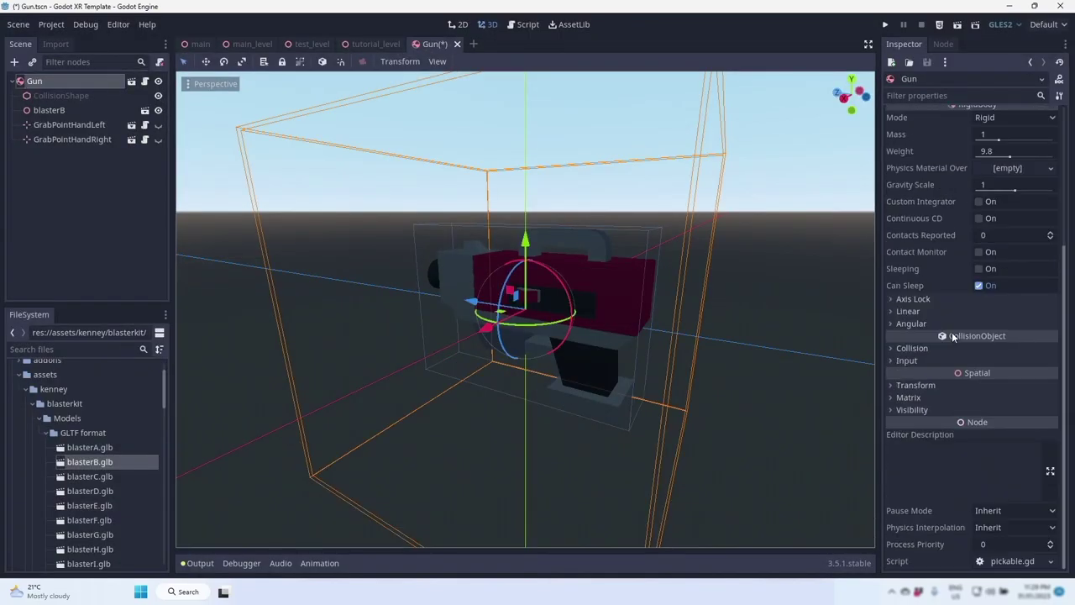
{"action": "left_click", "coordinate": [1050, 561]}
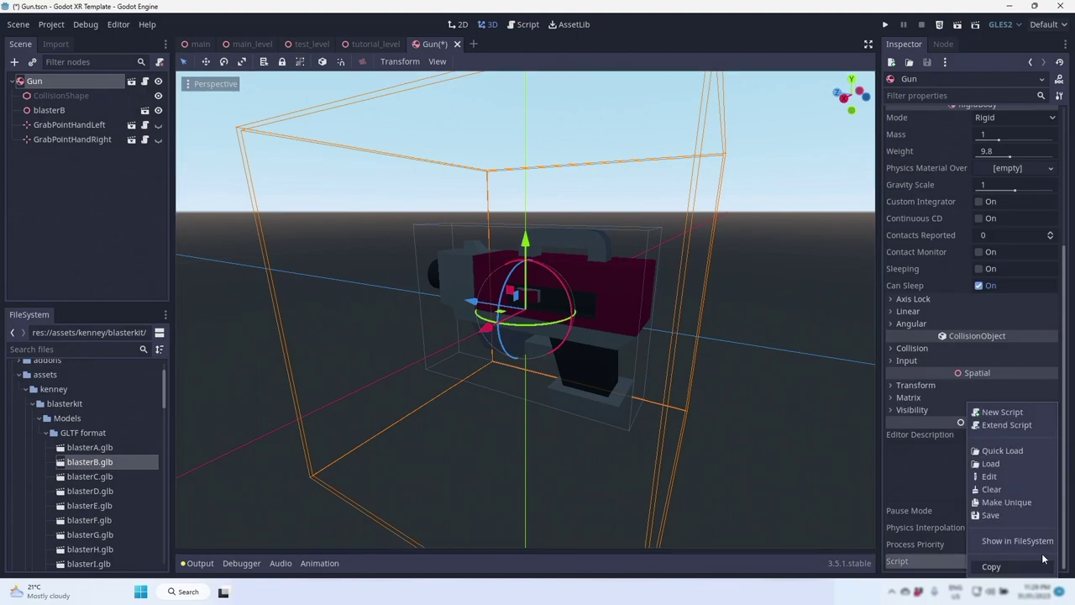
{"action": "left_click", "coordinate": [1003, 425]}
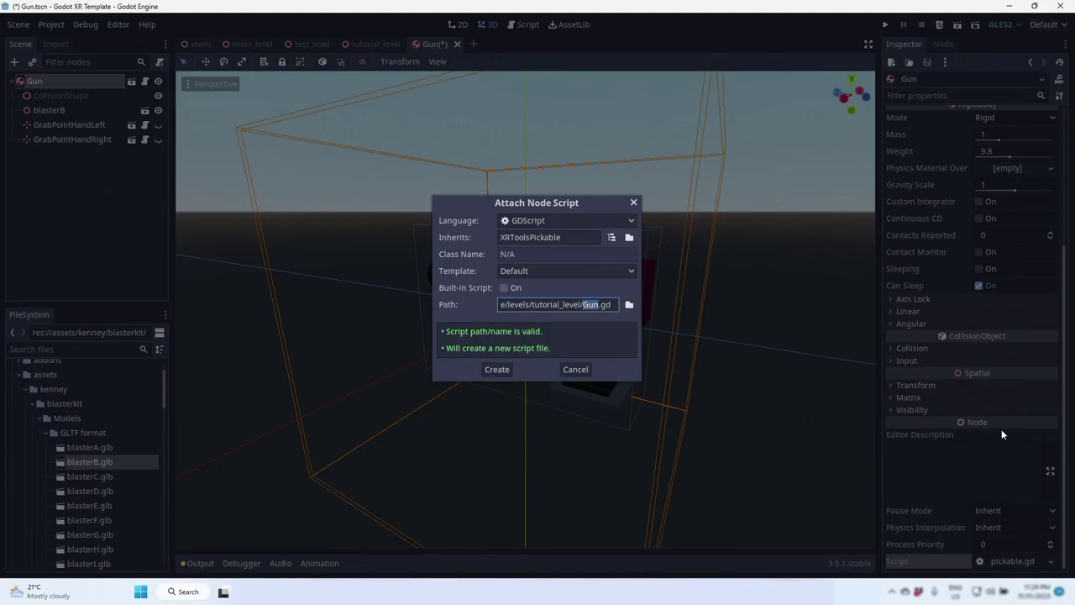
{"action": "key", "text": "Return"}
Write an action() function in Gun.gd that calls the parent's .action(), leaving blank lines around it.
{"action": "type", "text": "func act"}
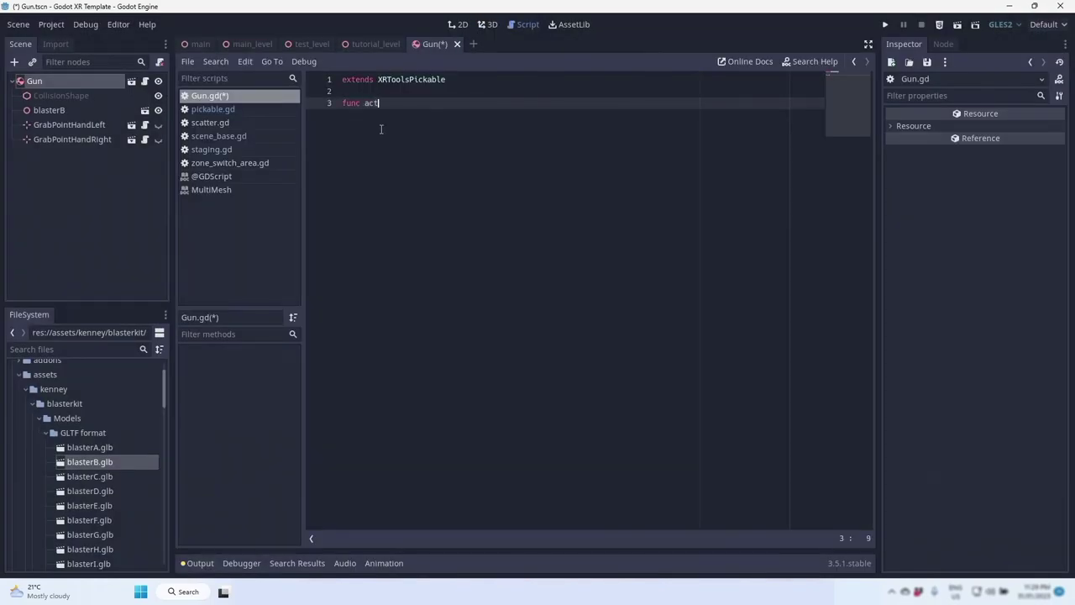
{"action": "type", "text": "ion():"}
{"action": "key", "text": "Return"}
{"action": "type", "text": ".act"}
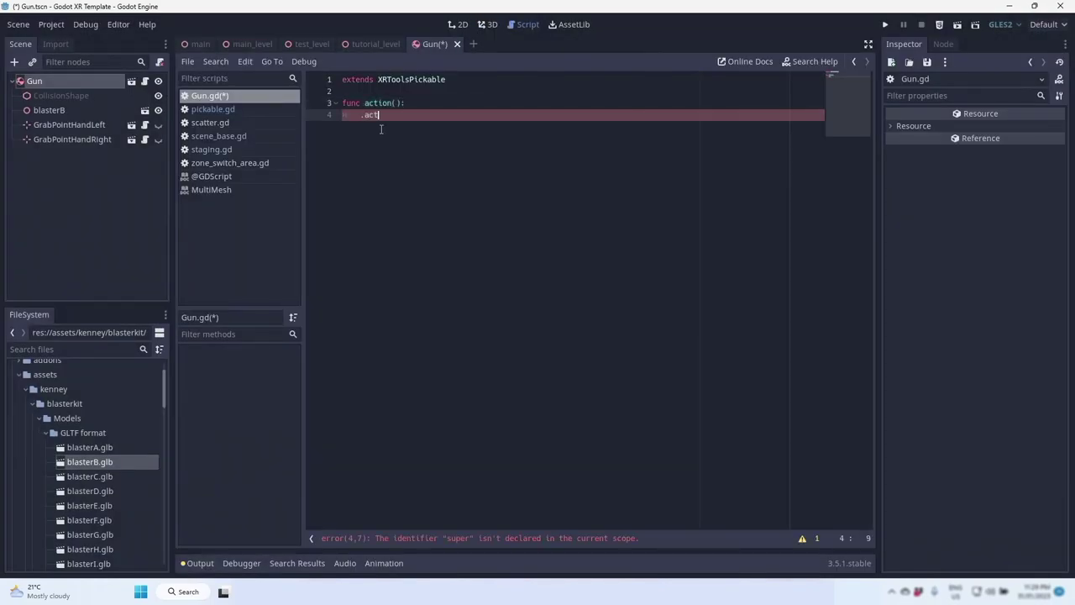
{"action": "type", "text": "ion()"}
{"action": "key", "text": "Return"}
{"action": "key", "text": "Return"}
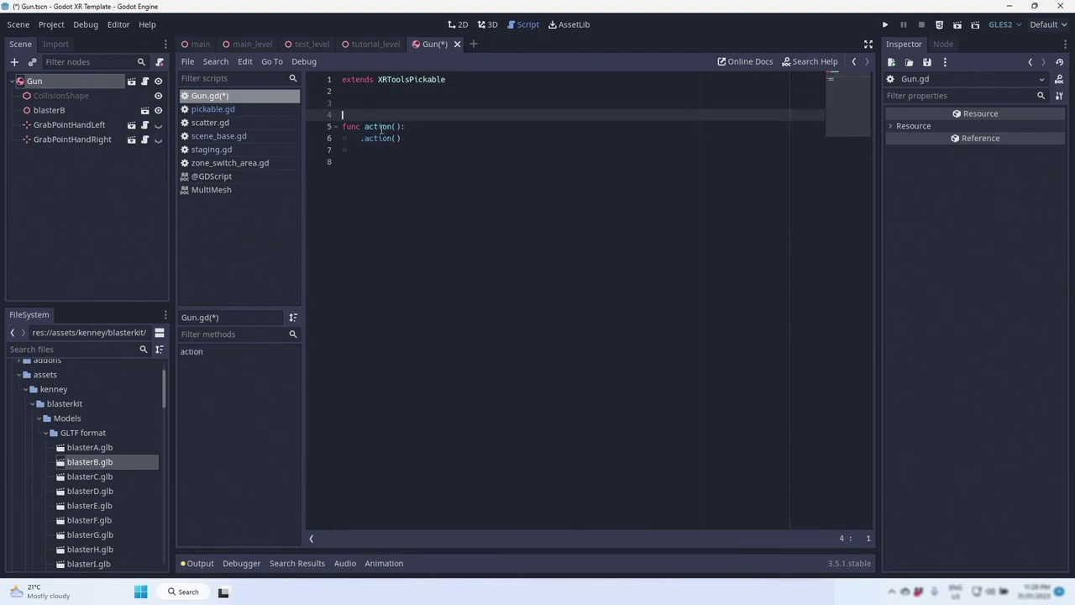
Declare can_fire = true above action(), and make action() call _spawn_bullet() inside an if can_fire block.
{"action": "key", "text": "Up"}
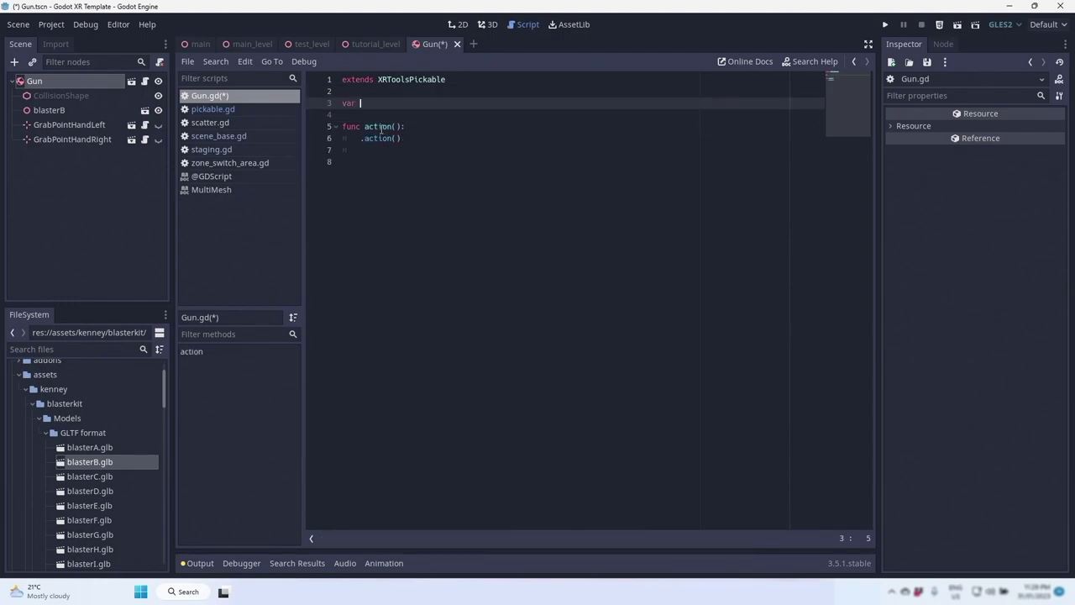
{"action": "type", "text": "var can_fire = true"}
{"action": "key", "text": "Down"}
{"action": "key", "text": "Down"}
{"action": "key", "text": "Down"}
{"action": "key", "text": "Down"}
{"action": "key", "text": "Down"}
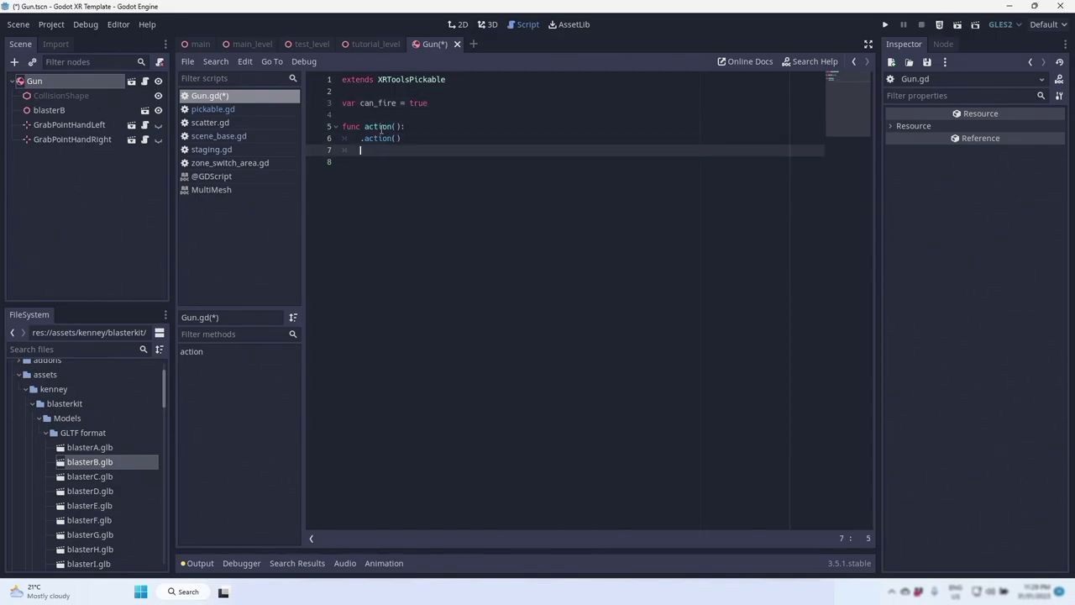
{"action": "type", "text": "if can"}
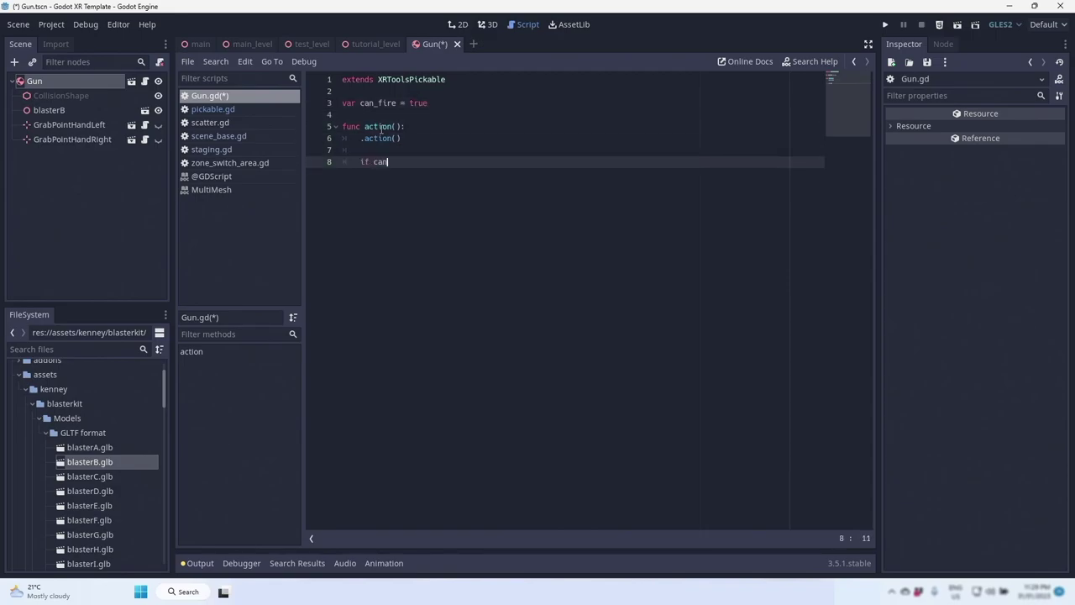
{"action": "type", "text": "_fire:"}
{"action": "key", "text": "Return"}
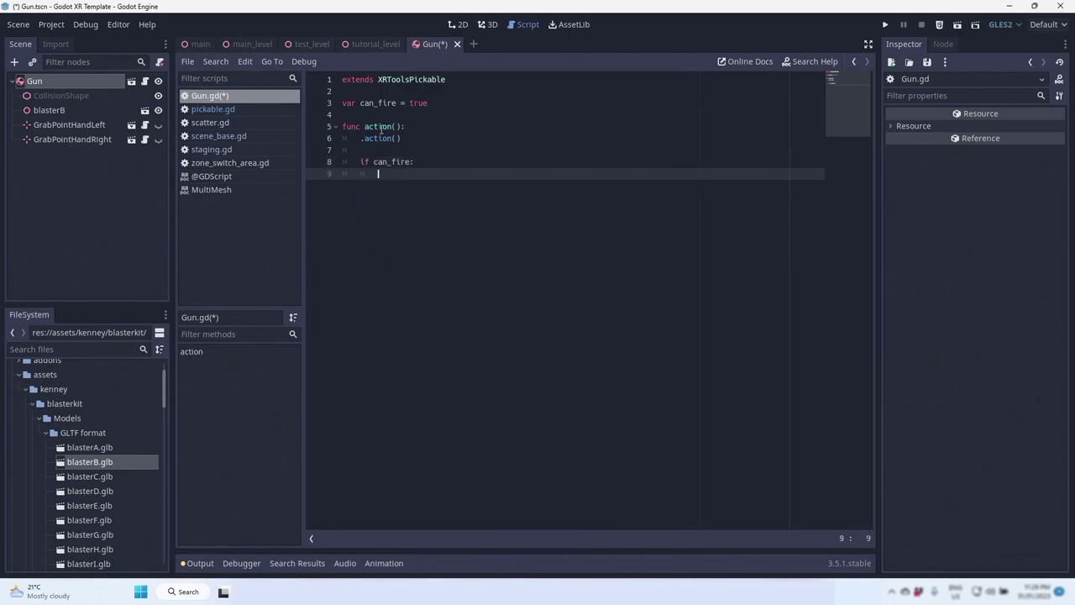
{"action": "type", "text": "_spawn_bullet()"}
Add a _spawn_bullet() function below action() with pass as its placeholder body.
{"action": "key", "text": "Return"}
{"action": "key", "text": "Return"}
{"action": "type", "text": "func"}
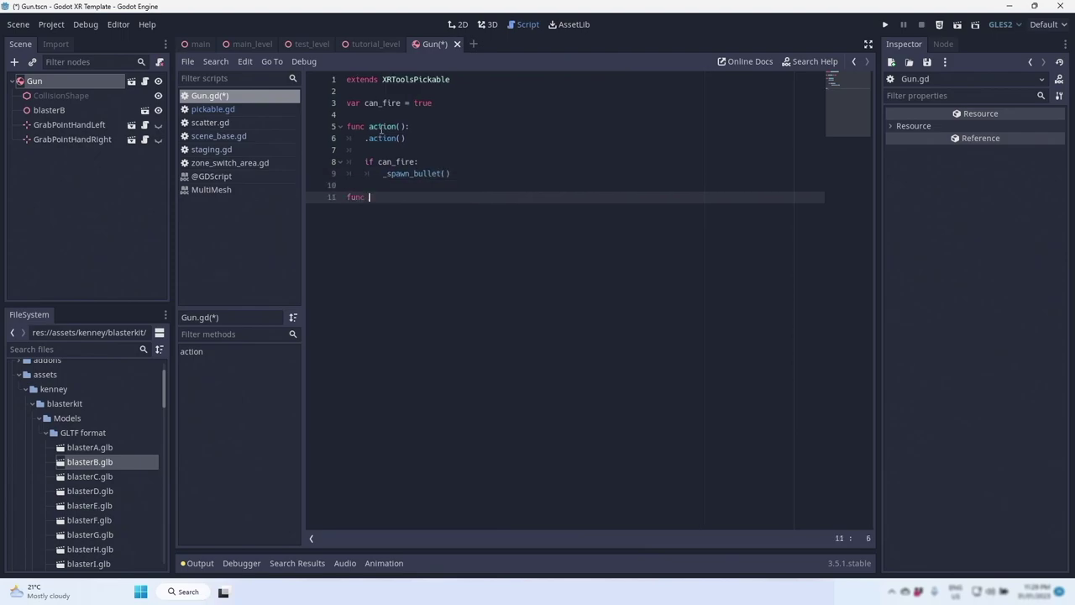
{"action": "type", "text": " _spawn"}
{"action": "key", "text": "Return"}
{"action": "type", "text": "pass"}
Add can_fire = false after the _spawn_bullet() call inside the if can_fire block.
{"action": "key", "text": "Up"}
{"action": "key", "text": "Up"}
{"action": "key", "text": "Up"}
{"action": "key", "text": "End"}
{"action": "key", "text": "Return"}
{"action": "type", "text": "can_"}
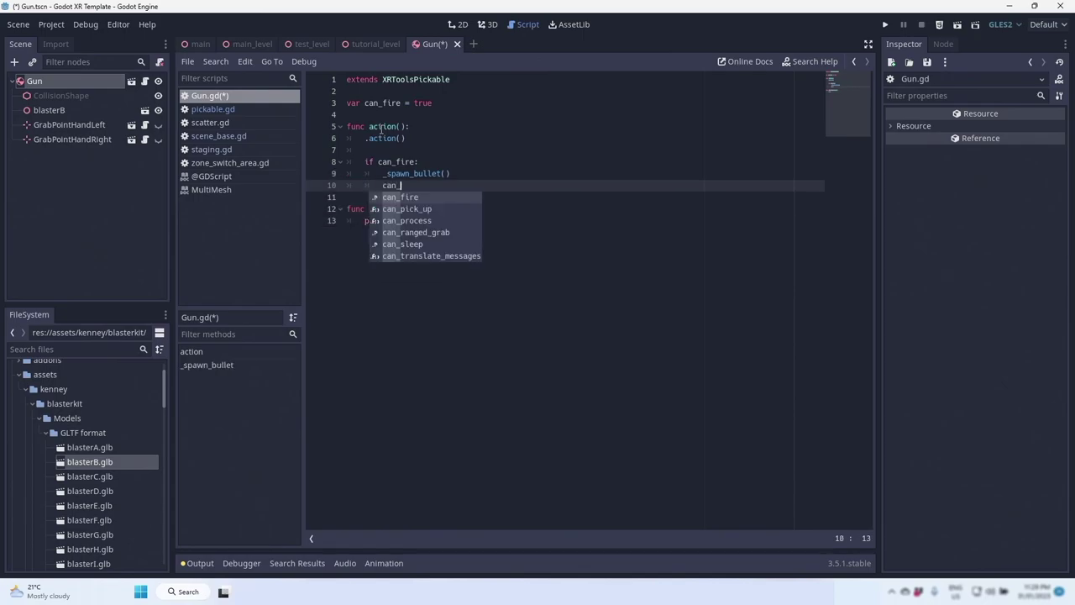
{"action": "type", "text": "fire = false"}
{"action": "key", "text": "Return"}
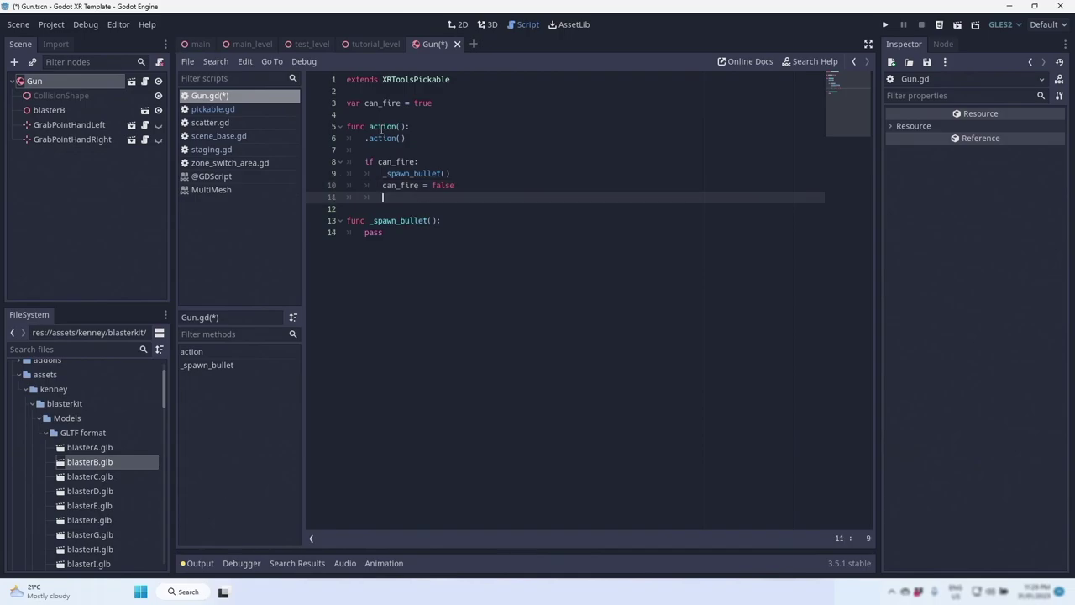
Add a Timer child node to Gun and rename it Cooldown.
{"action": "left_click", "coordinate": [14, 63]}
{"action": "type", "text": "Timer"}
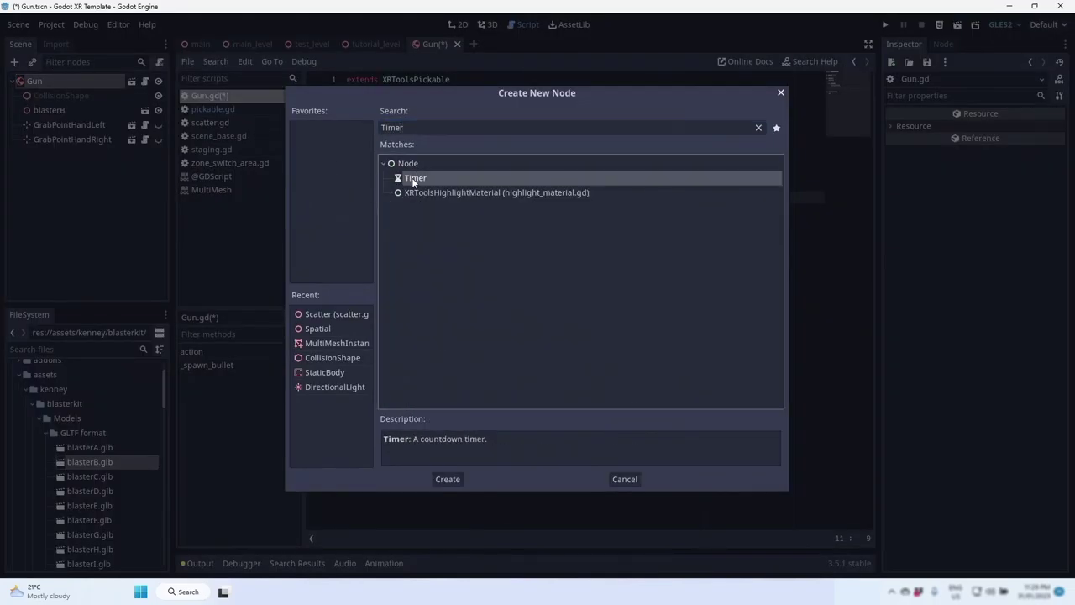
{"action": "double_click", "coordinate": [411, 177]}
{"action": "double_click", "coordinate": [50, 154]}
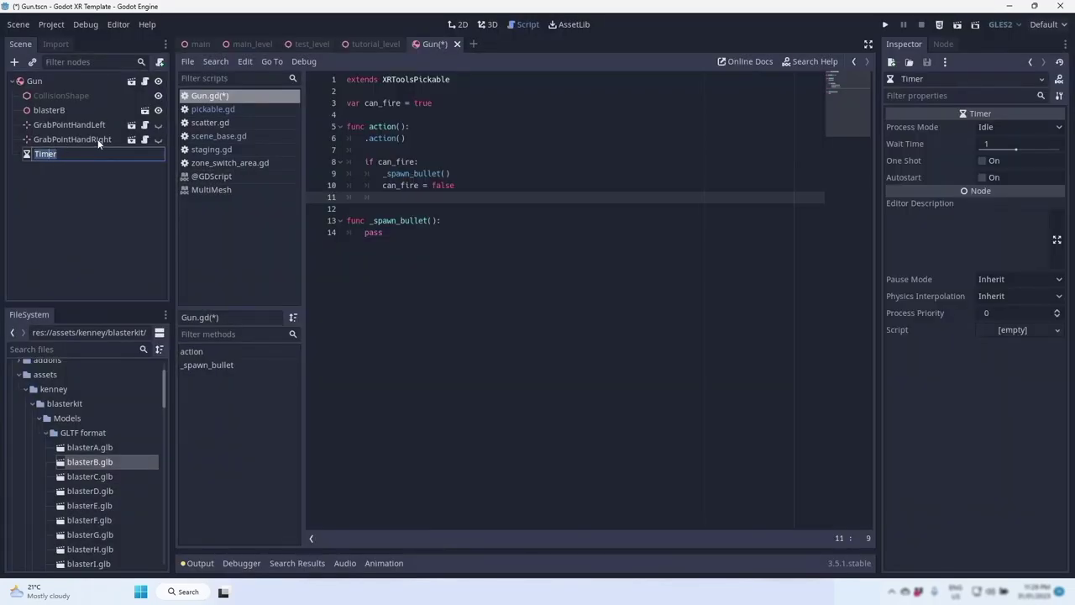
{"action": "type", "text": "Cooldown"}
{"action": "key", "text": "Return"}
Set Cooldown's wait time to 0.3 with One Shot on, and connect its timeout() signal to the Gun script.
{"action": "left_click", "coordinate": [989, 145]}
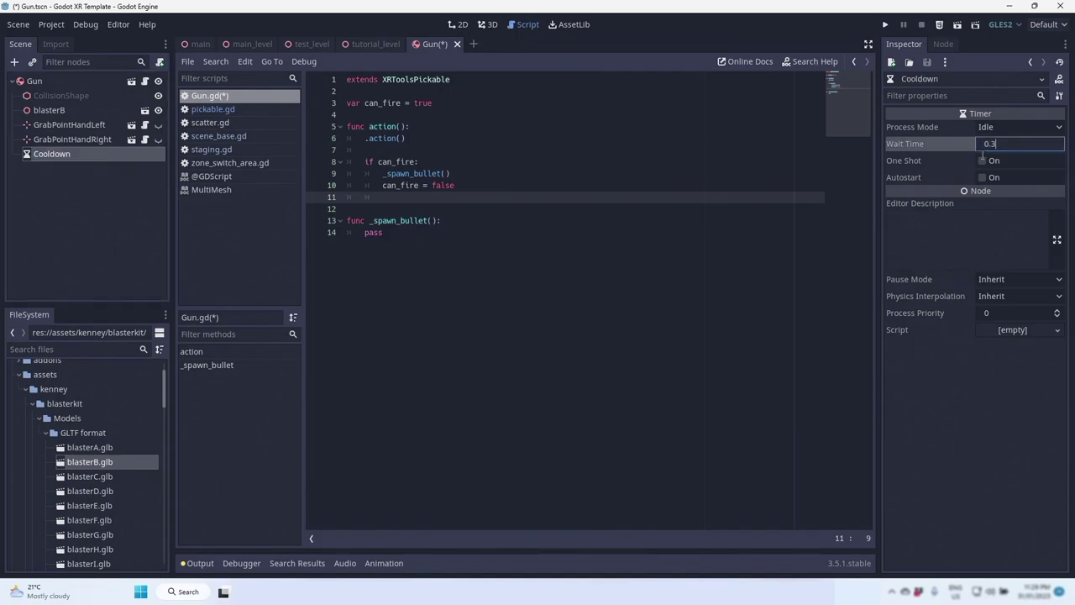
{"action": "left_click", "coordinate": [982, 161]}
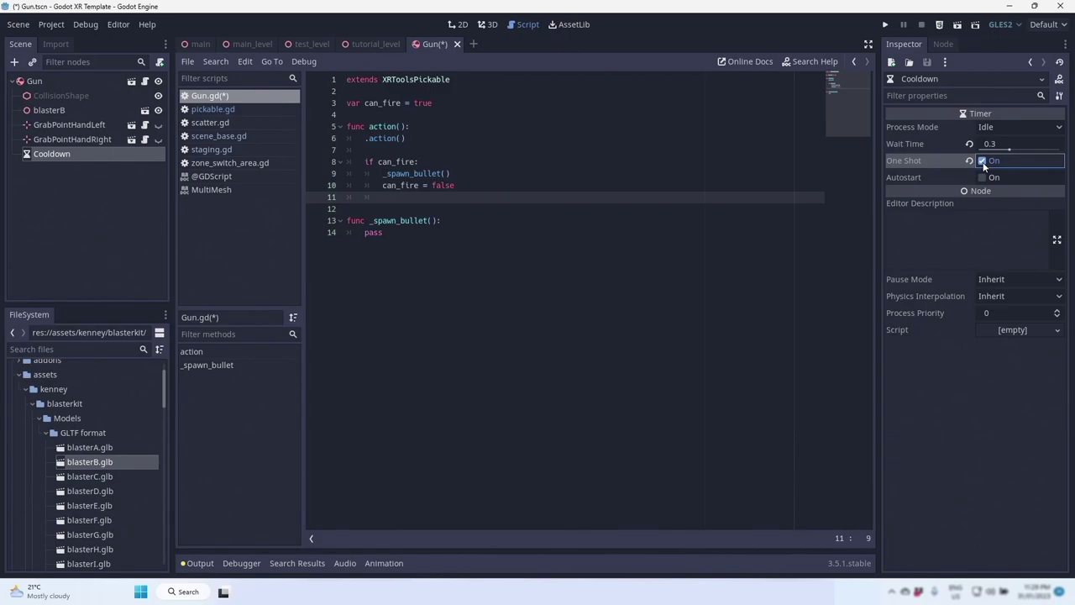
{"action": "left_click", "coordinate": [943, 43]}
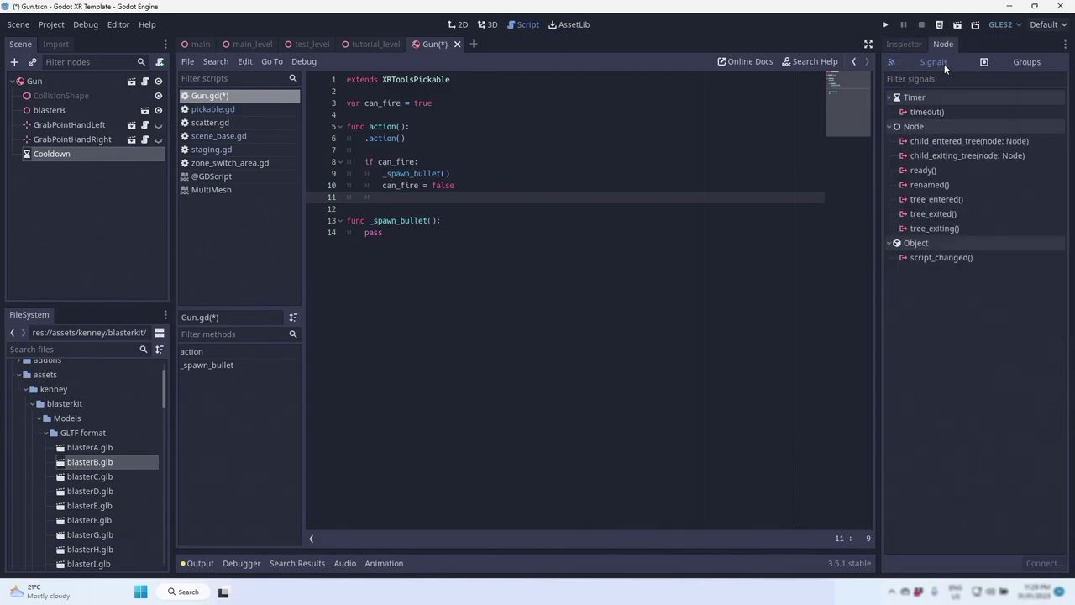
{"action": "double_click", "coordinate": [927, 112]}
{"action": "left_click", "coordinate": [477, 423]}
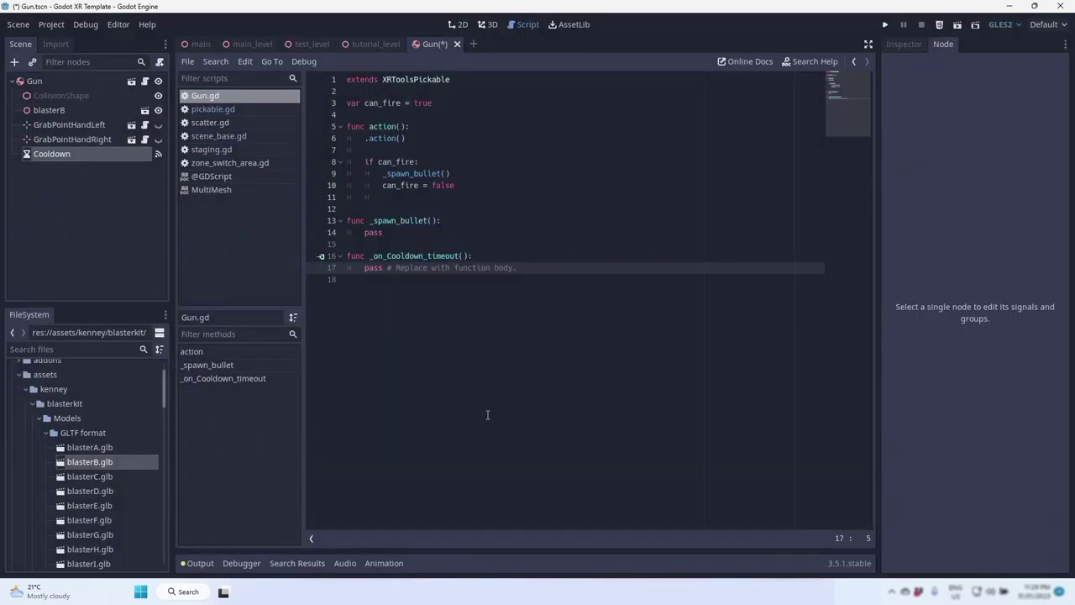
Add $Cooldown.start() after can_fire = false in the action() function.
{"action": "left_click", "coordinate": [473, 196]}
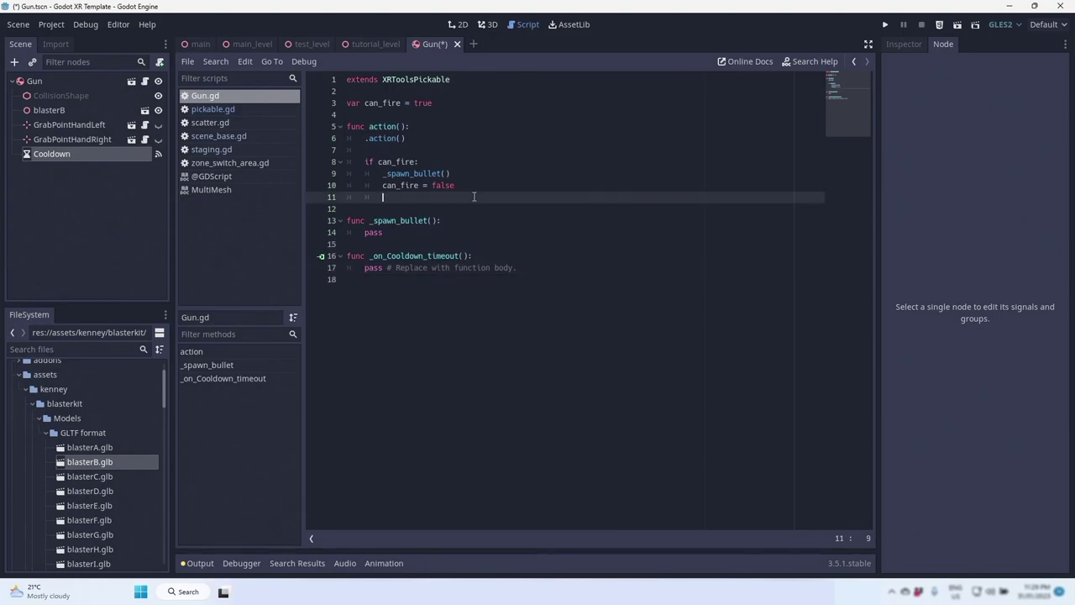
{"action": "type", "text": "$Coo"}
{"action": "key", "text": "Return"}
{"action": "type", "text": ".start()"}
Replace the placeholder body of _on_Cooldown_timeout() with can_fire = true.
{"action": "key", "text": "Down"}
{"action": "key", "text": "Down"}
{"action": "key", "text": "Down"}
{"action": "key", "text": "Down"}
{"action": "key", "text": "Down"}
{"action": "key", "text": "End"}
{"action": "key", "text": "Return"}
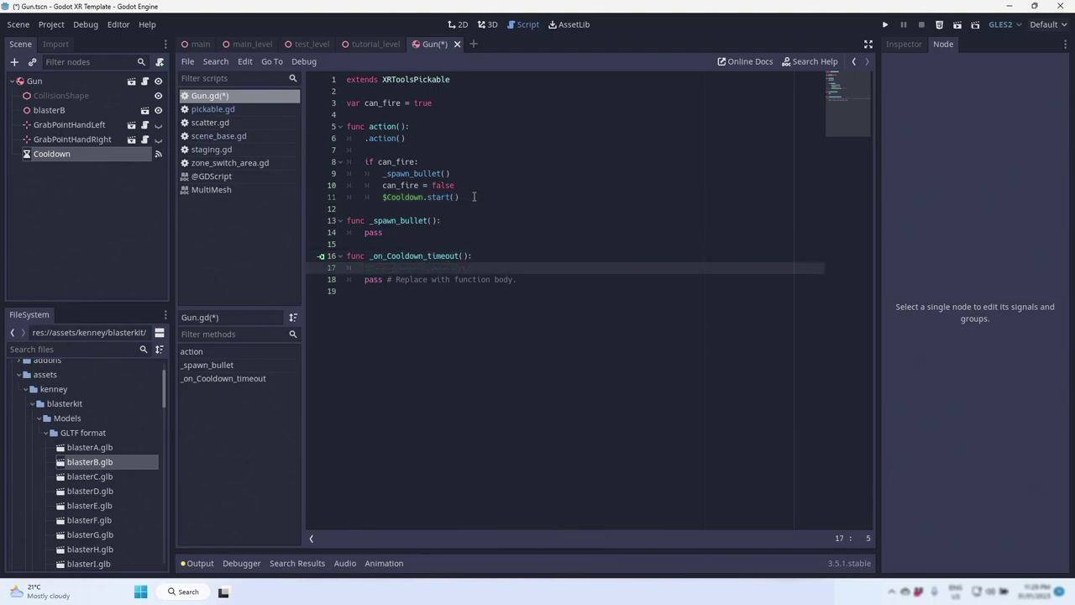
{"action": "type", "text": "can_fire = true"}
{"action": "key", "text": "Down"}
{"action": "key", "text": "Home"}
{"action": "key", "text": "shift+Down"}
{"action": "key", "text": "BackSpace"}
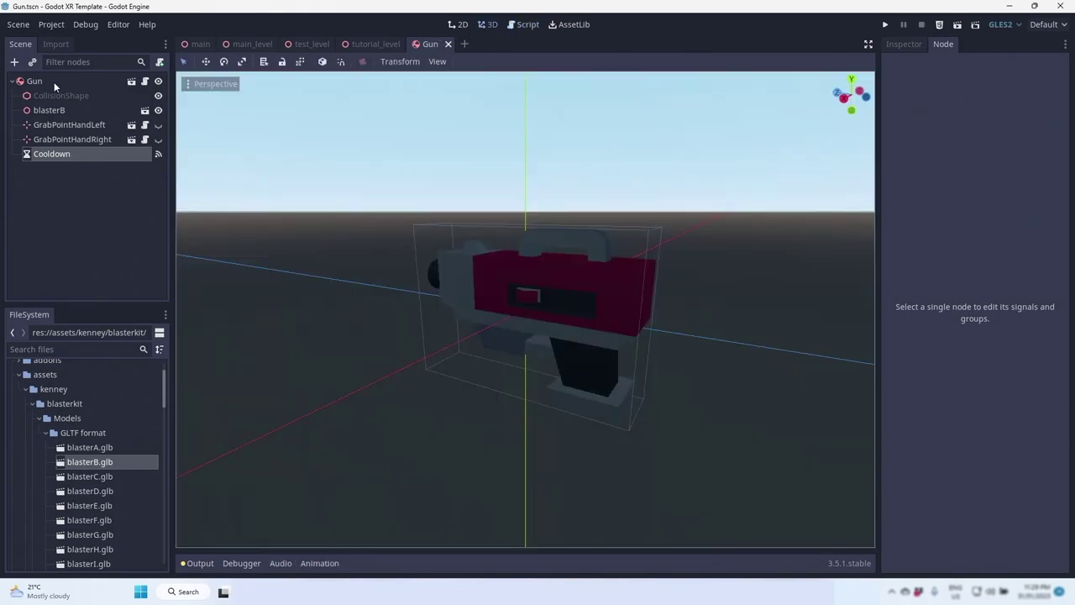
Add a Position3D child node to the Gun root node.
{"action": "left_click", "coordinate": [52, 83]}
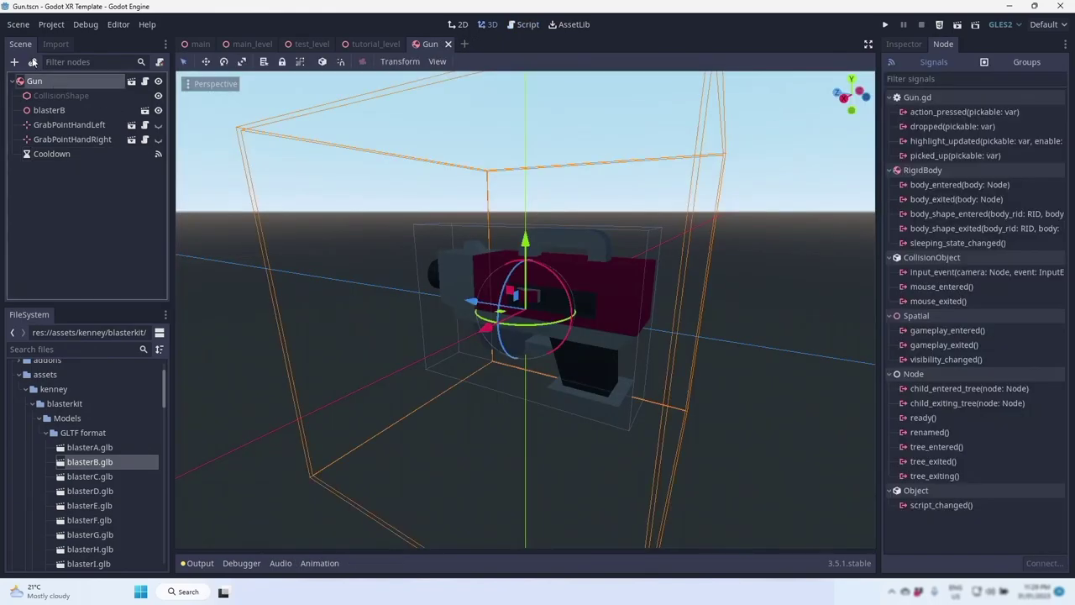
{"action": "left_click", "coordinate": [15, 62]}
{"action": "type", "text": "Position"}
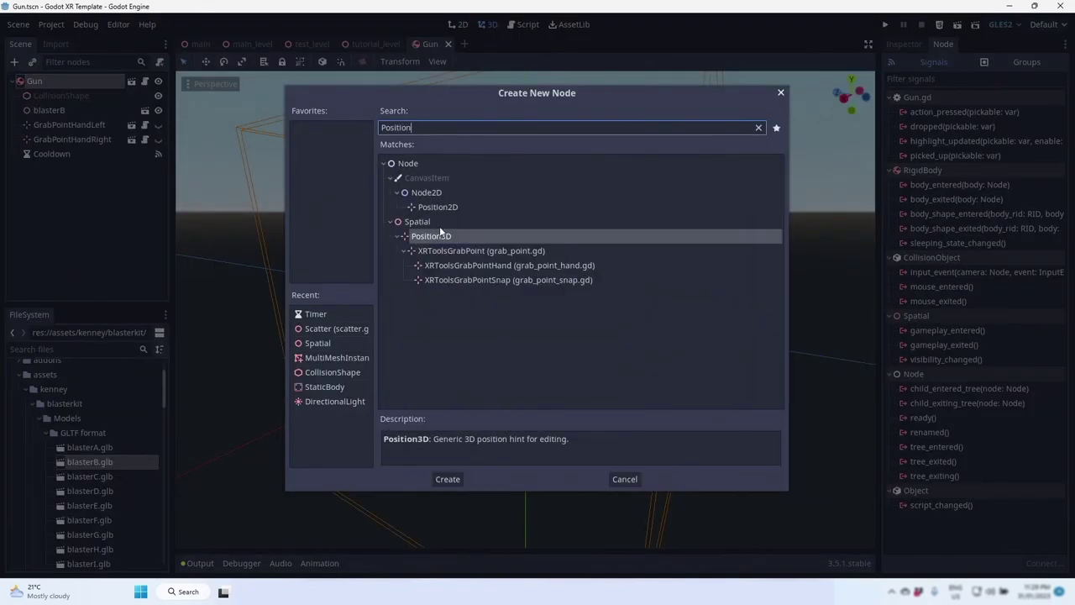
{"action": "double_click", "coordinate": [442, 237]}
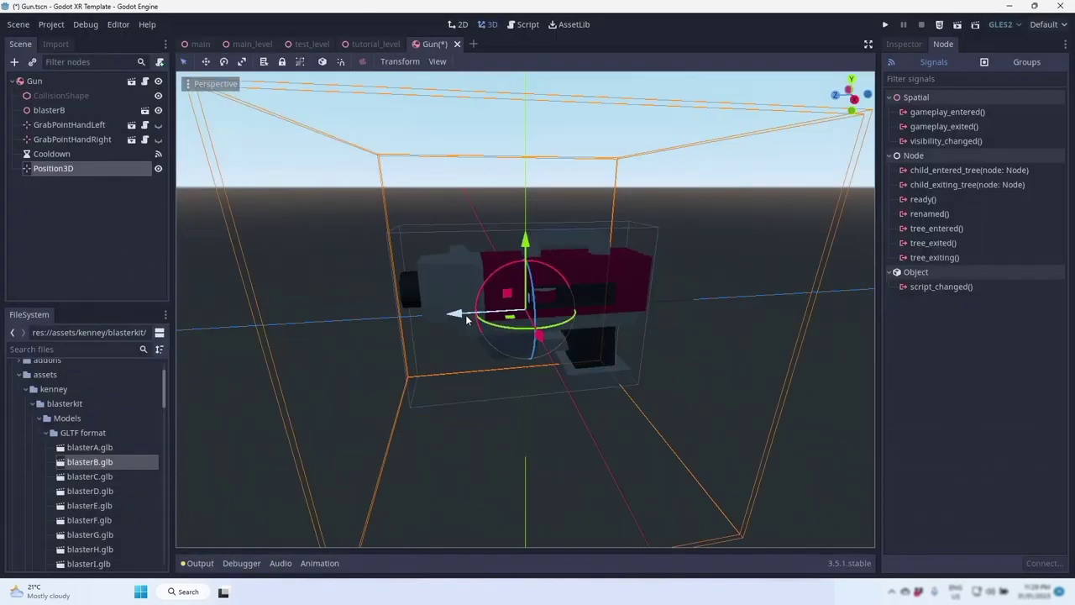
Move the Position3D node to just in front of the gun's muzzle and rename it SpawnPoint.
{"action": "left_click_drag", "start_coordinate": [467, 316], "coordinate": [325, 299]}
{"action": "middle_click_drag", "start_coordinate": [326, 303], "coordinate": [461, 267]}
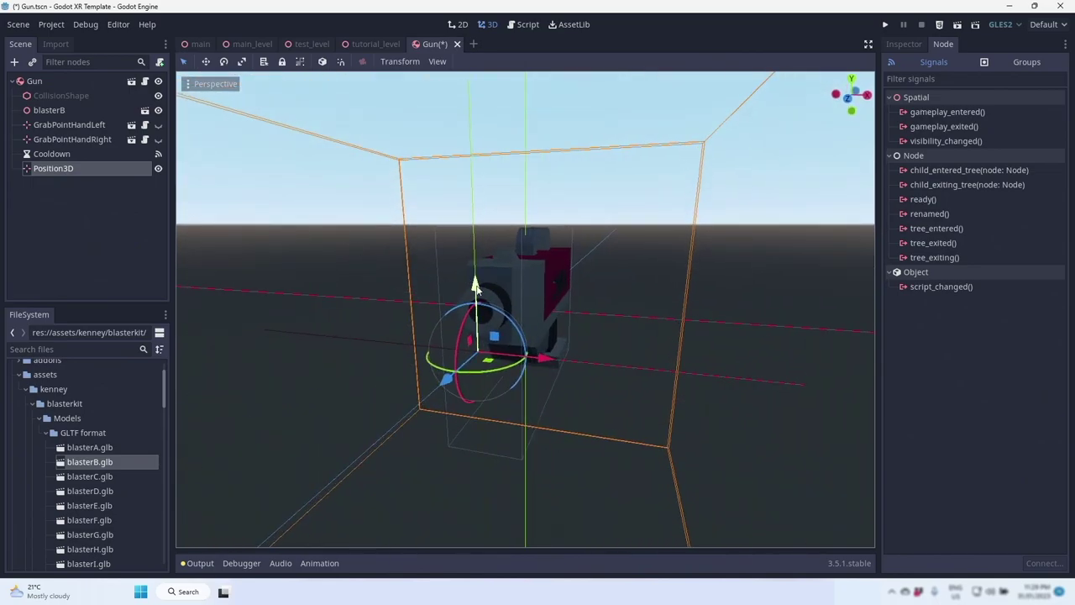
{"action": "left_click_drag", "start_coordinate": [475, 254], "coordinate": [475, 244]}
{"action": "middle_click_drag", "start_coordinate": [474, 243], "coordinate": [312, 308]}
{"action": "double_click", "coordinate": [75, 168]}
{"action": "type", "text": "Sp"}
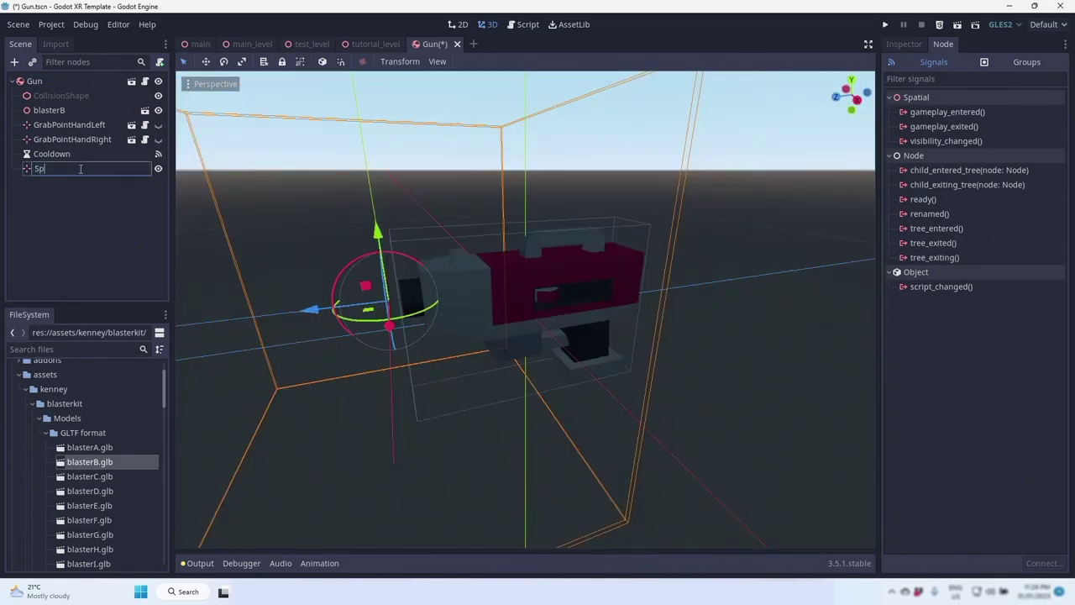
{"action": "type", "text": "awnPoint"}
{"action": "key", "text": "Return"}
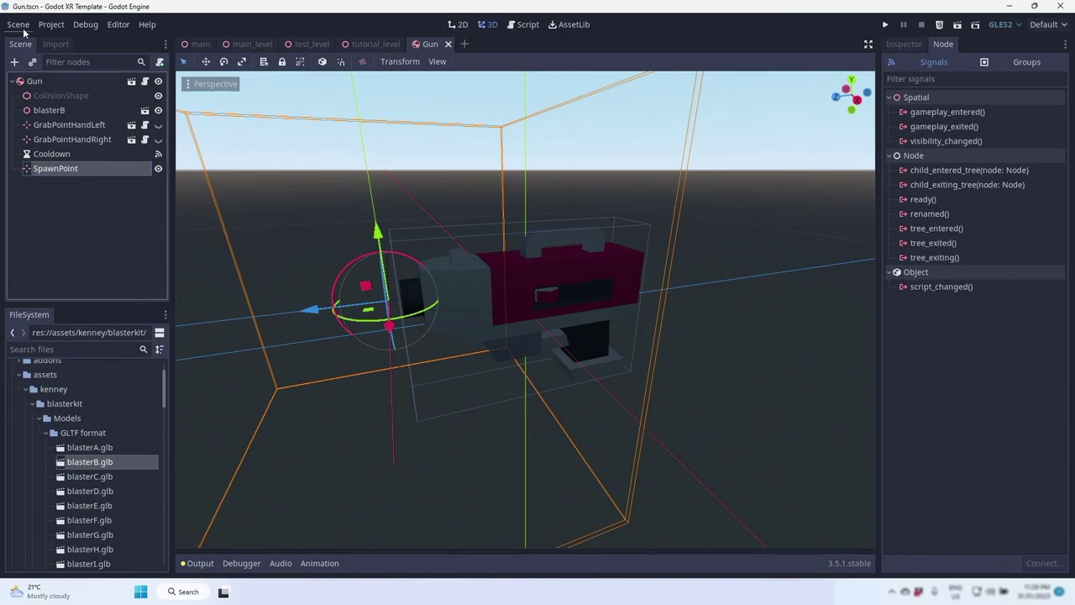
Create a new scene with a 3D root node and change the root's type to RigidBody.
{"action": "left_click", "coordinate": [20, 27]}
{"action": "left_click", "coordinate": [27, 42]}
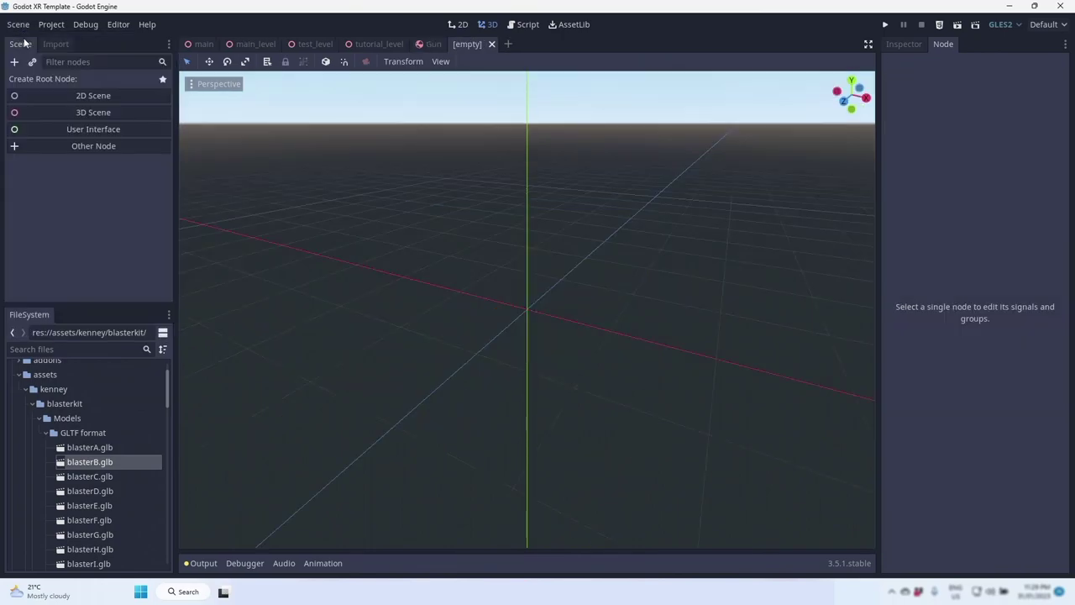
{"action": "left_click", "coordinate": [89, 113]}
{"action": "right_click", "coordinate": [66, 80]}
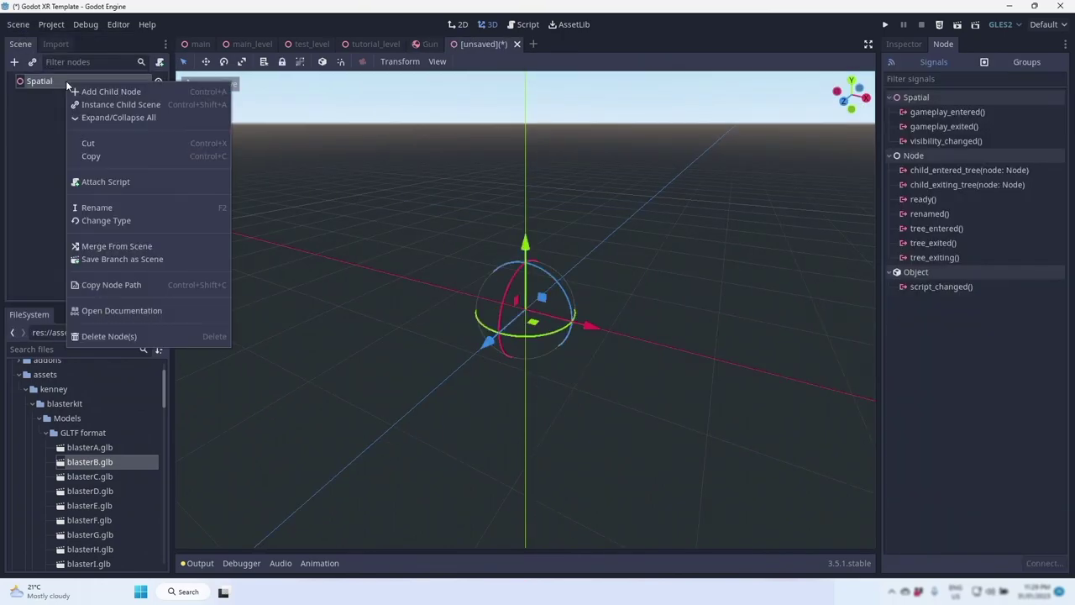
{"action": "left_click", "coordinate": [111, 219]}
{"action": "type", "text": "RigidBody"}
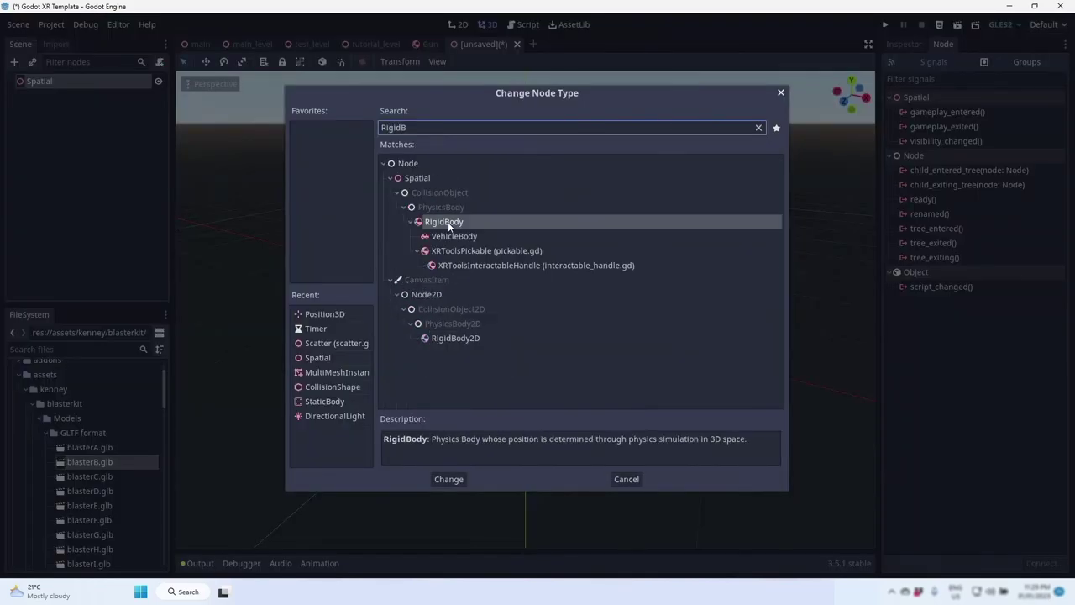
{"action": "key", "text": "Return"}
Rename the RigidBody root node to Bullet.
{"action": "double_click", "coordinate": [52, 81]}
{"action": "type", "text": "Bullet"}
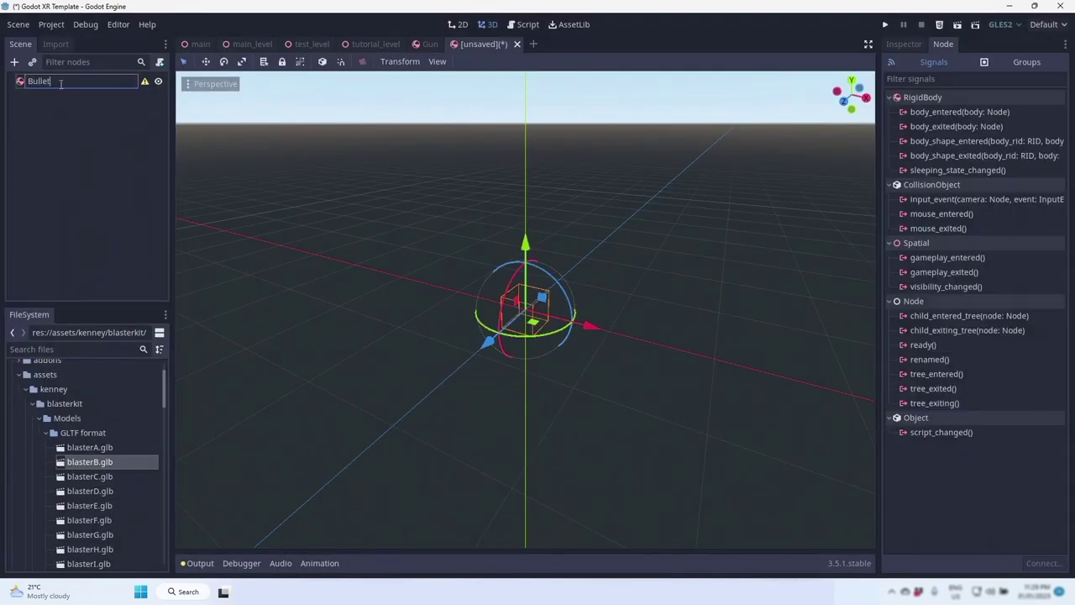
{"action": "key", "text": "Return"}
Add the foamBulletB-low.glb model as a child of Bullet and rotate it to lie along the Z axis.
{"action": "scroll", "coordinate": [106, 508], "scroll_direction": "down", "scroll_amount": 8}
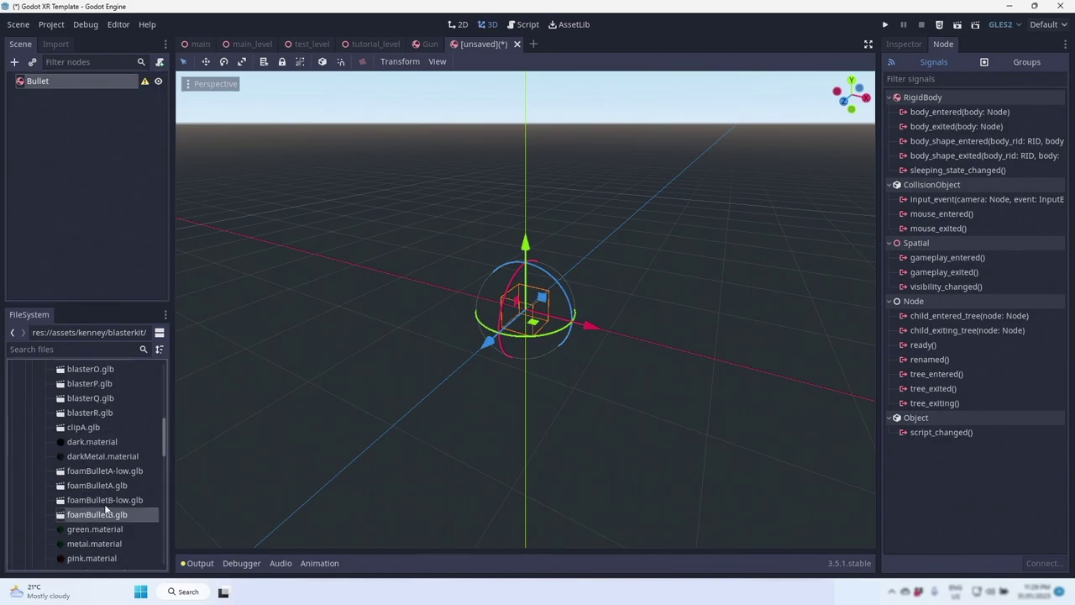
{"action": "left_click_drag", "start_coordinate": [107, 508], "coordinate": [84, 94]}
{"action": "scroll", "coordinate": [522, 300], "scroll_direction": "up", "scroll_amount": 5}
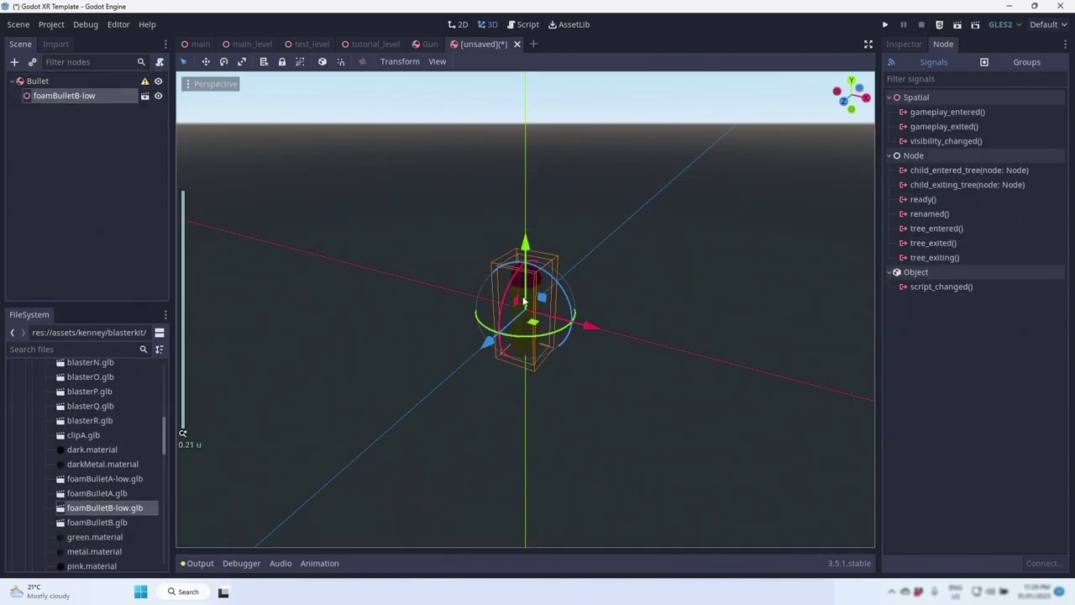
{"action": "left_click_drag", "start_coordinate": [523, 300], "coordinate": [479, 341]}
Add a CollisionShape child node to the Bullet root node.
{"action": "left_click", "coordinate": [37, 80]}
{"action": "left_click", "coordinate": [14, 61]}
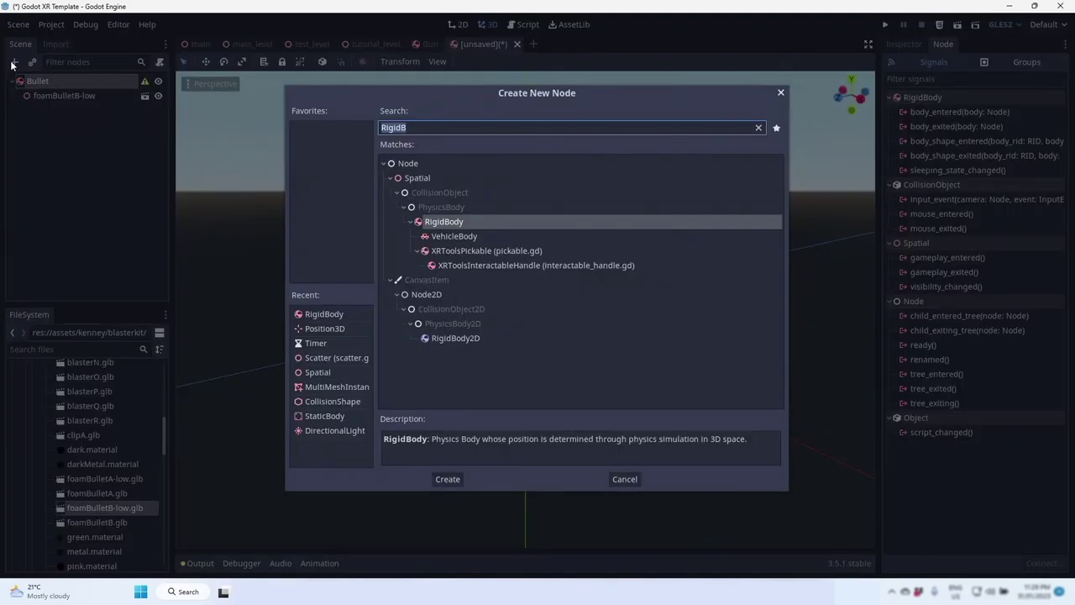
{"action": "type", "text": "Collision"}
{"action": "double_click", "coordinate": [426, 284]}
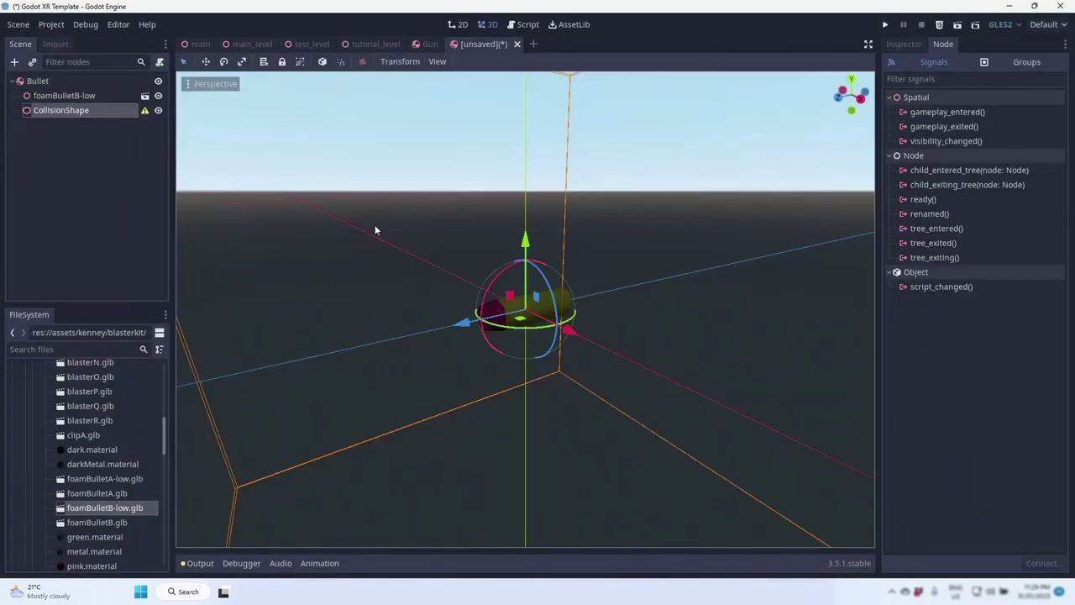
Give the CollisionShape a new CapsuleShape, reducing its radius to fit the bullet and setting its height to 0.04.
{"action": "left_click", "coordinate": [904, 43]}
{"action": "left_click", "coordinate": [1020, 126]}
{"action": "left_click", "coordinate": [1019, 158]}
{"action": "left_click", "coordinate": [996, 144]}
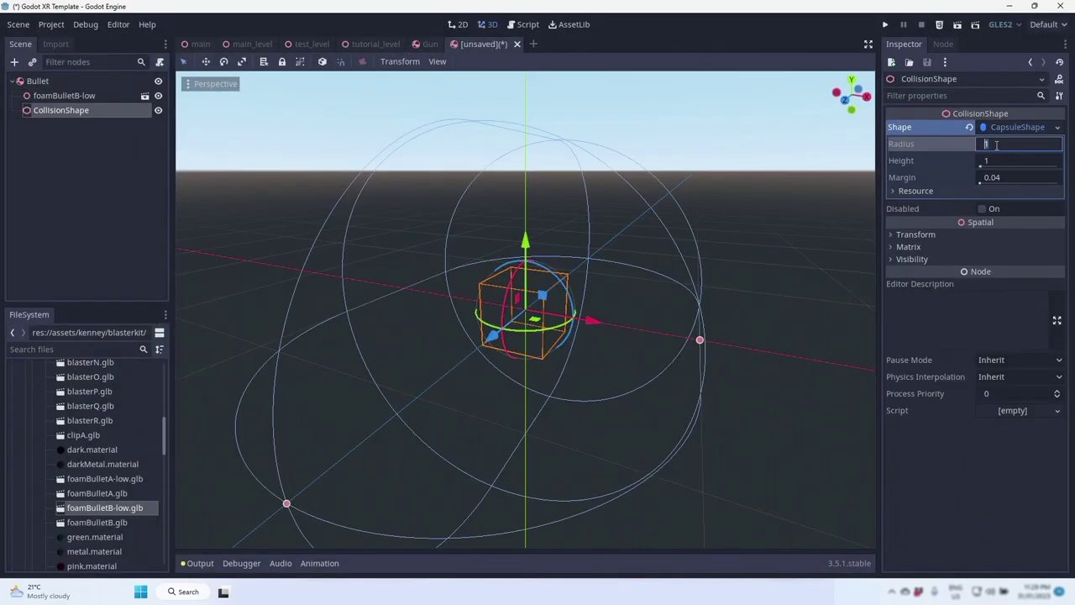
{"action": "left_click", "coordinate": [1016, 160]}
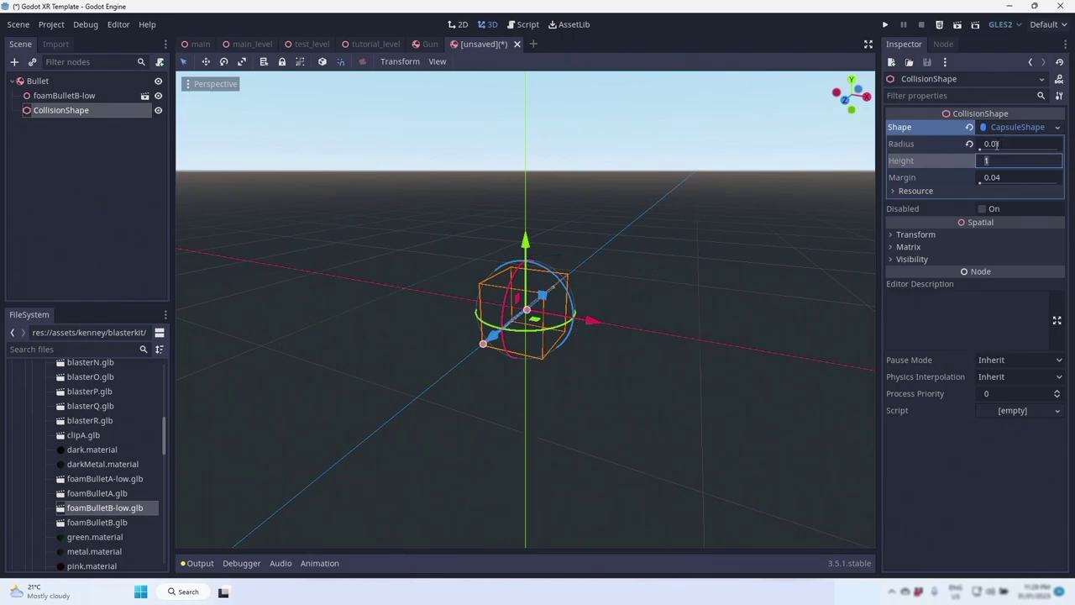
{"action": "type", "text": "0.04"}
{"action": "key", "text": "Tab"}
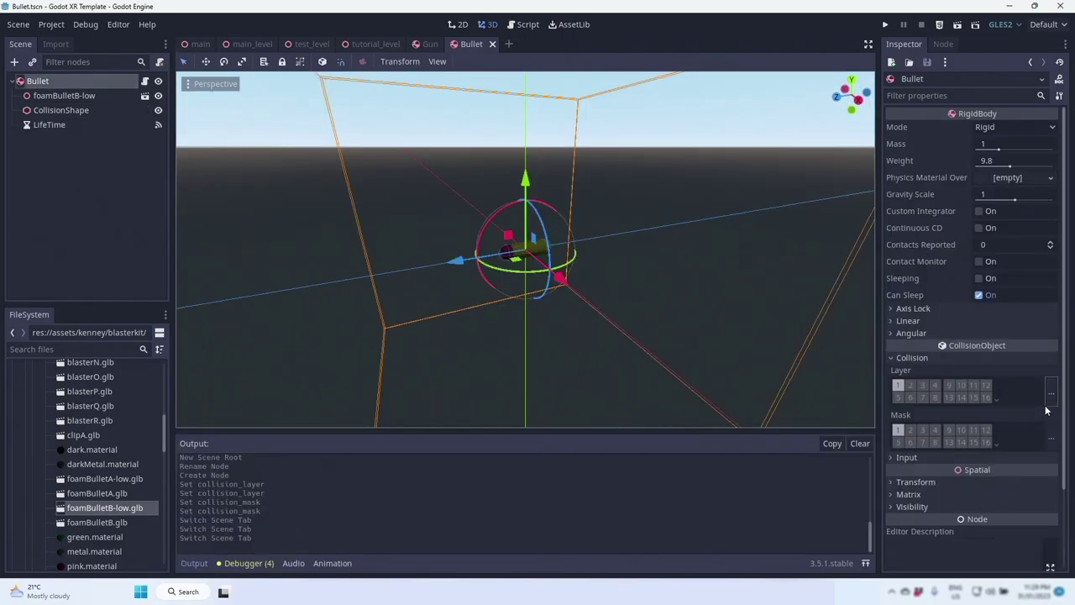
Set Bullet's collision layer to Dynamic World only, turning off Static World.
{"action": "left_click", "coordinate": [1049, 393]}
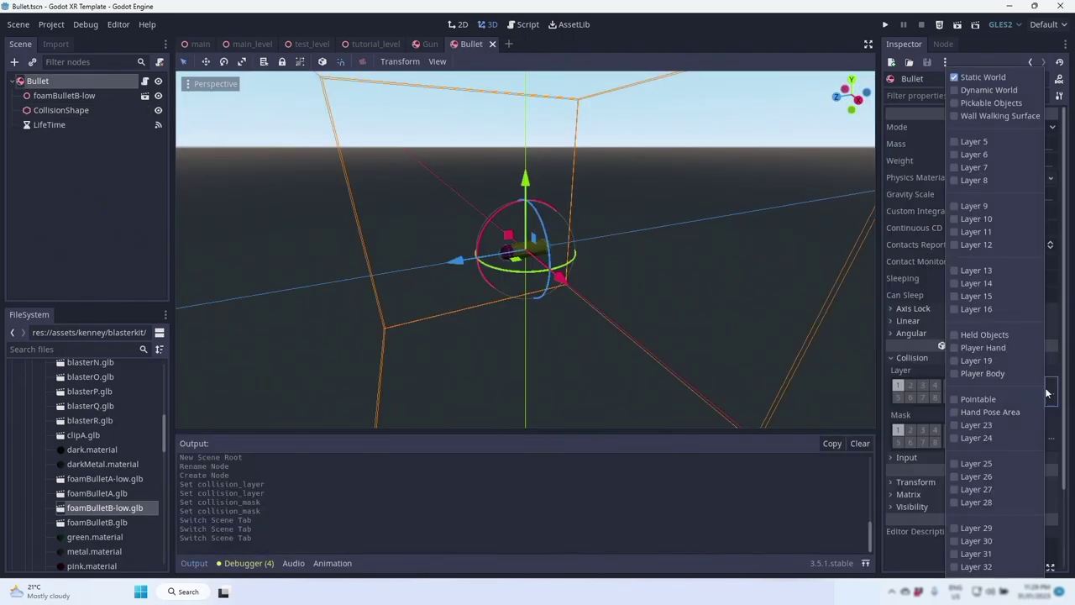
{"action": "left_click", "coordinate": [955, 90]}
{"action": "left_click", "coordinate": [955, 77]}
Add Dynamic World to Bullet's collision mask alongside Static World.
{"action": "left_click", "coordinate": [1054, 436]}
{"action": "left_click", "coordinate": [1051, 436]}
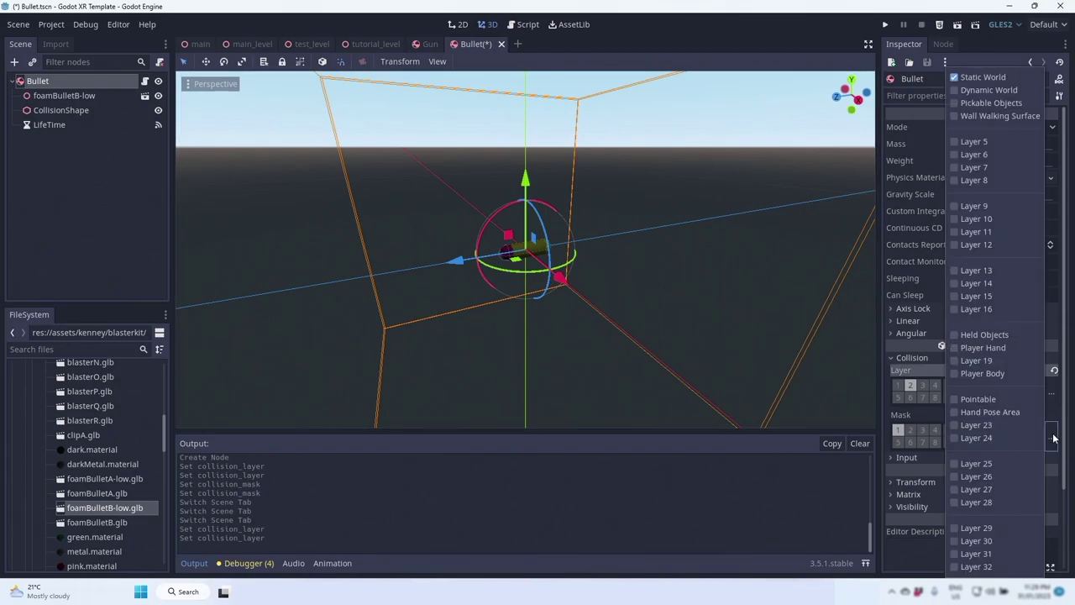
{"action": "left_click", "coordinate": [954, 90]}
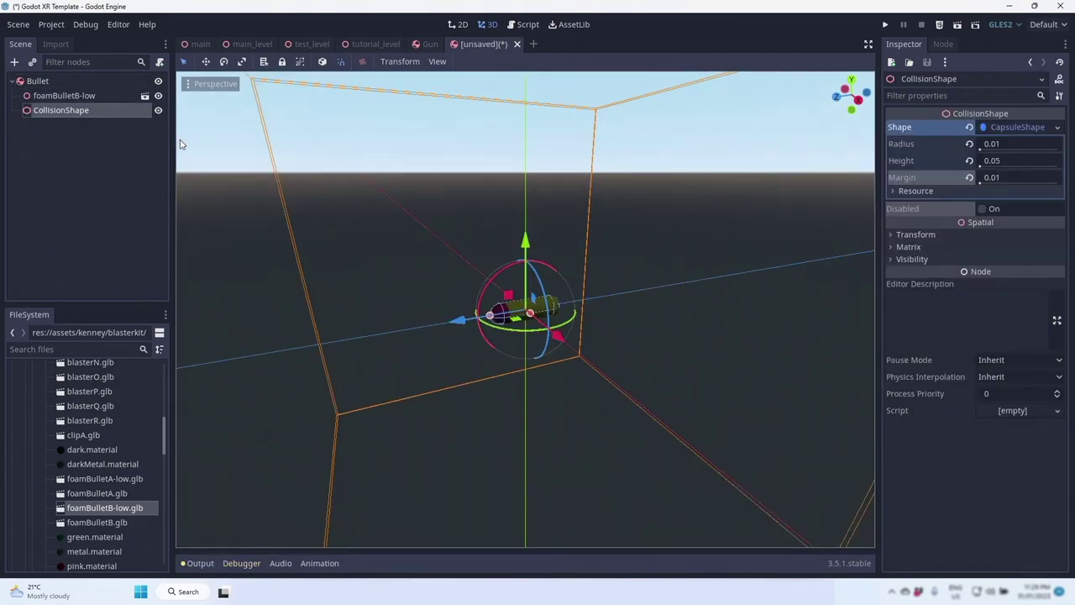
Save the scene as Bullet.tscn and attach a new GDScript, Bullet.gd, to the Bullet root node.
{"action": "key", "text": "ctrl+s"}
{"action": "left_click", "coordinate": [391, 497]}
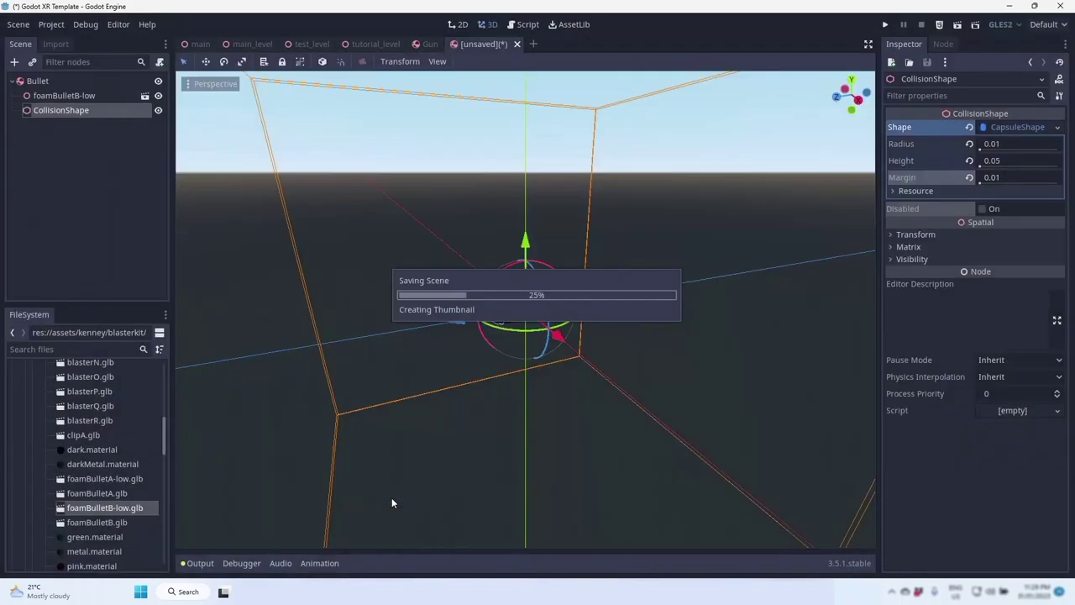
{"action": "left_click", "coordinate": [167, 64]}
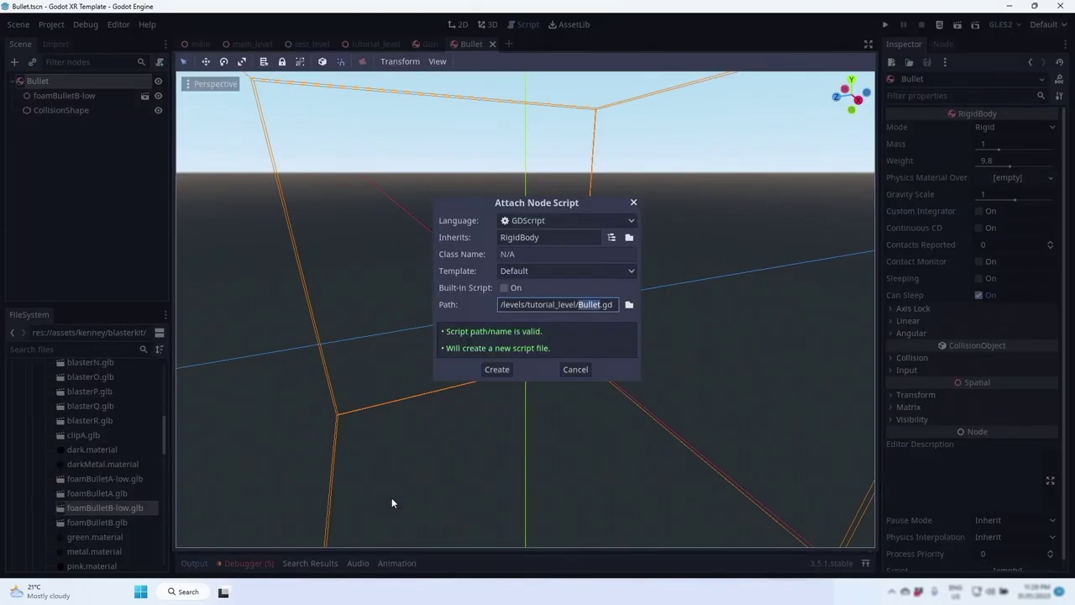
{"action": "left_click", "coordinate": [499, 367]}
Add a Timer child node to Bullet and rename it LifeTime.
{"action": "left_click", "coordinate": [14, 63]}
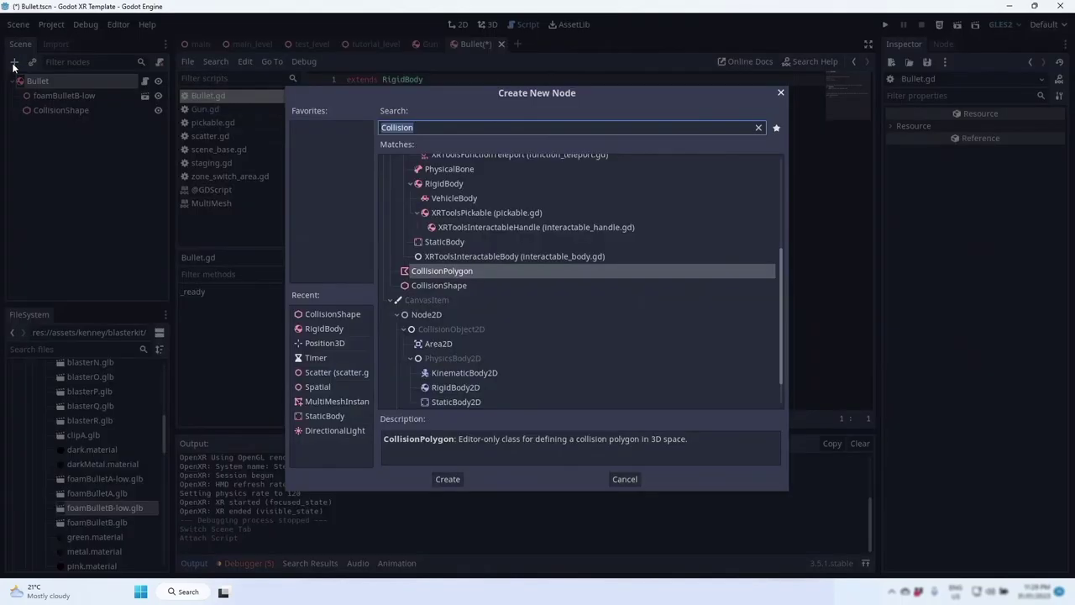
{"action": "type", "text": "timer"}
{"action": "double_click", "coordinate": [411, 180]}
{"action": "double_click", "coordinate": [51, 125]}
{"action": "type", "text": "Li"}
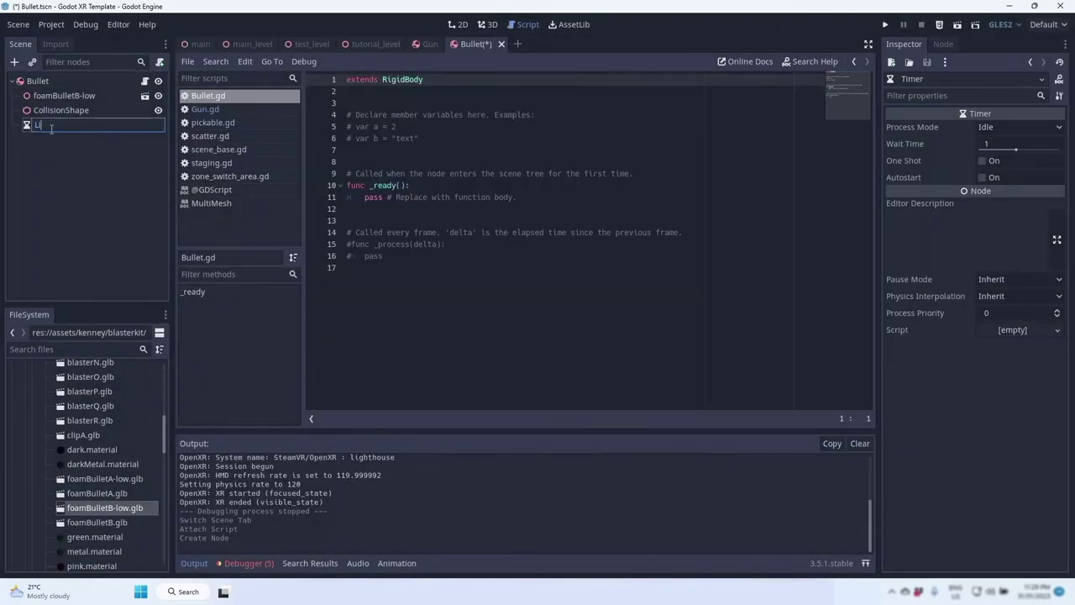
{"action": "type", "text": "feTime"}
{"action": "key", "text": "Return"}
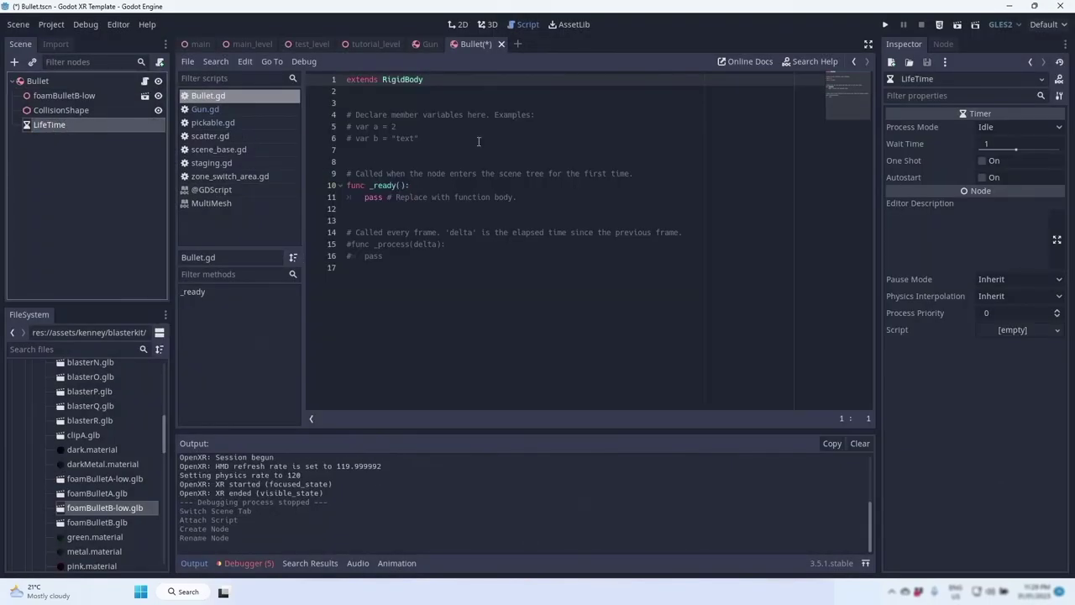
Set the LifeTime timer's wait time to 3 and turn on One Shot and Autostart.
{"action": "left_click", "coordinate": [995, 145]}
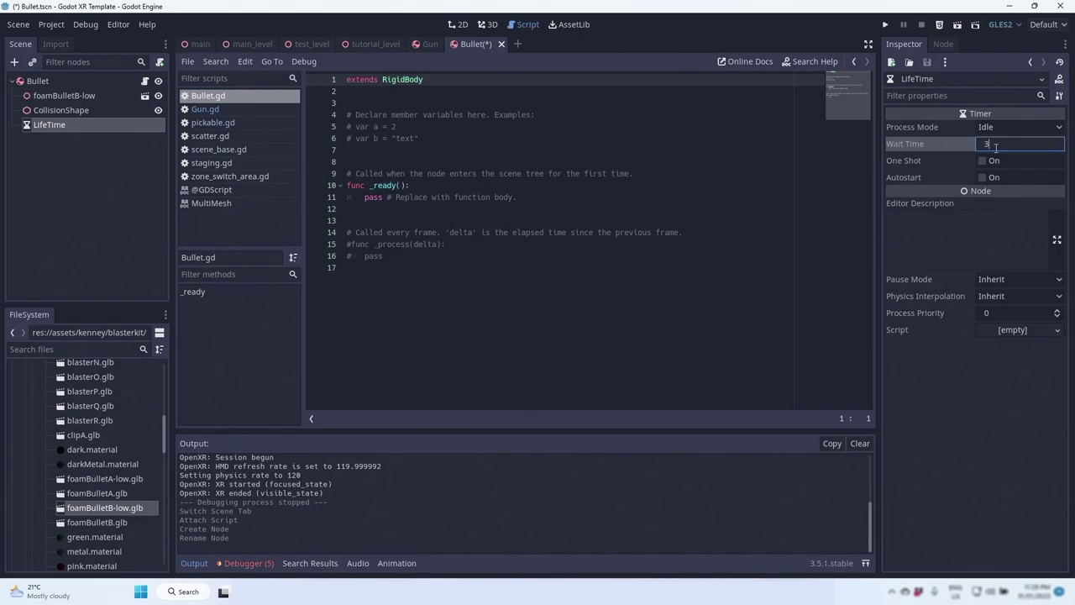
{"action": "left_click", "coordinate": [984, 161]}
{"action": "left_click", "coordinate": [983, 178]}
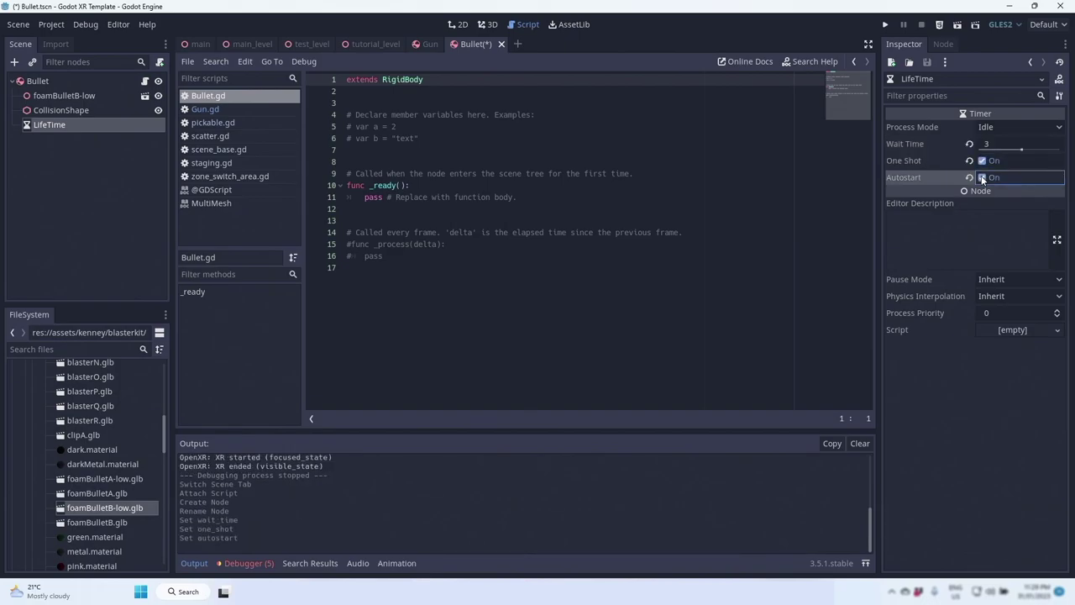
Connect LifeTime's timeout() signal to the Bullet script and call queue_free() in its handler function.
{"action": "left_click", "coordinate": [943, 43]}
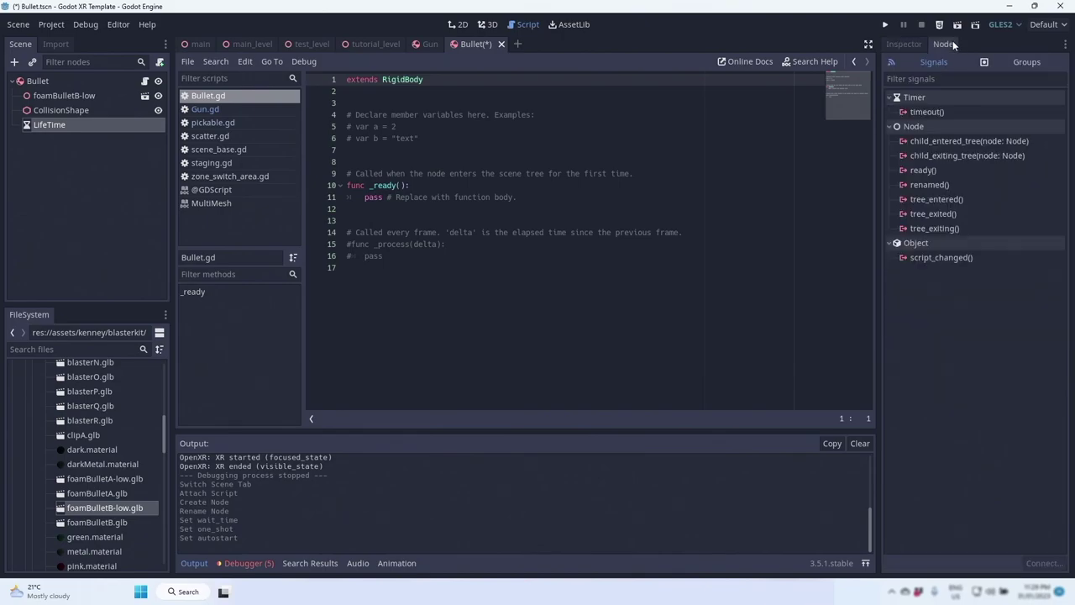
{"action": "double_click", "coordinate": [965, 101]}
{"action": "left_click", "coordinate": [476, 419]}
{"action": "left_click", "coordinate": [364, 302]}
{"action": "key", "text": "shift+End"}
{"action": "type", "text": "queue_free()"}
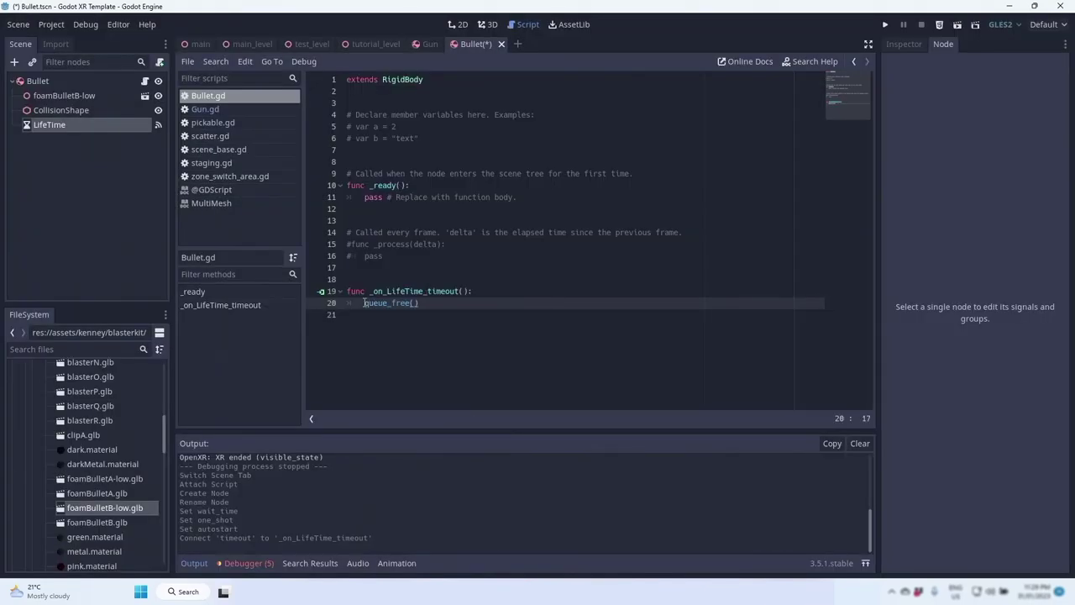
Add the comment "# delete the node" above queue_free() and select the unused template code above the timeout handler.
{"action": "key", "text": "Home"}
{"action": "key", "text": "Return"}
{"action": "key", "text": "Up"}
{"action": "type", "text": "# delete the node"}
{"action": "left_click_drag", "start_coordinate": [374, 272], "coordinate": [462, 99]}
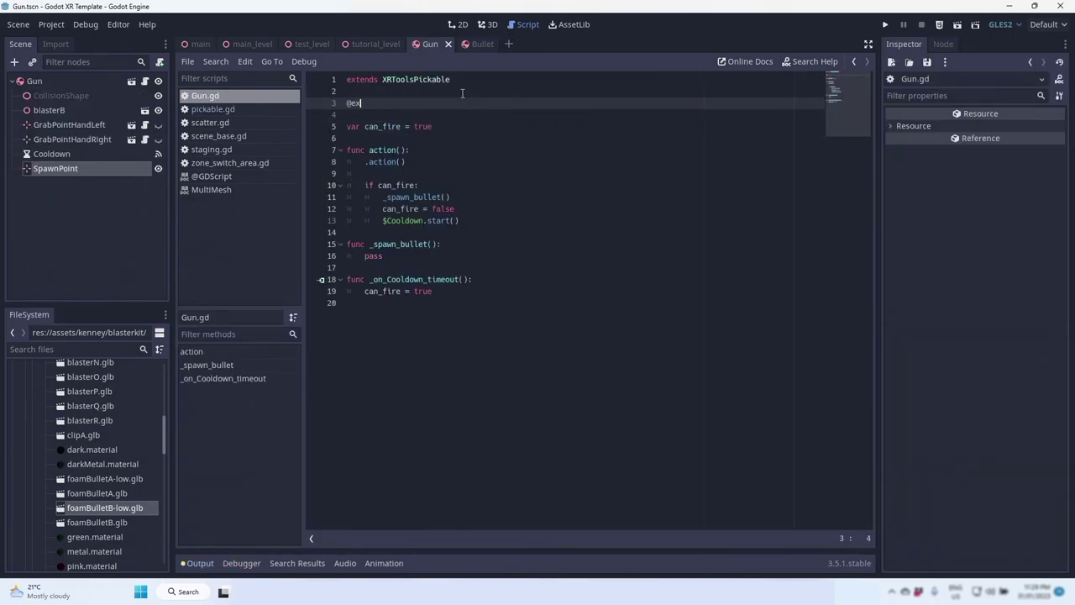
Declare "export var bullet : PackedScene" above can_fire in Gun.gd.
{"action": "type", "text": "port var bullet : Pa"}
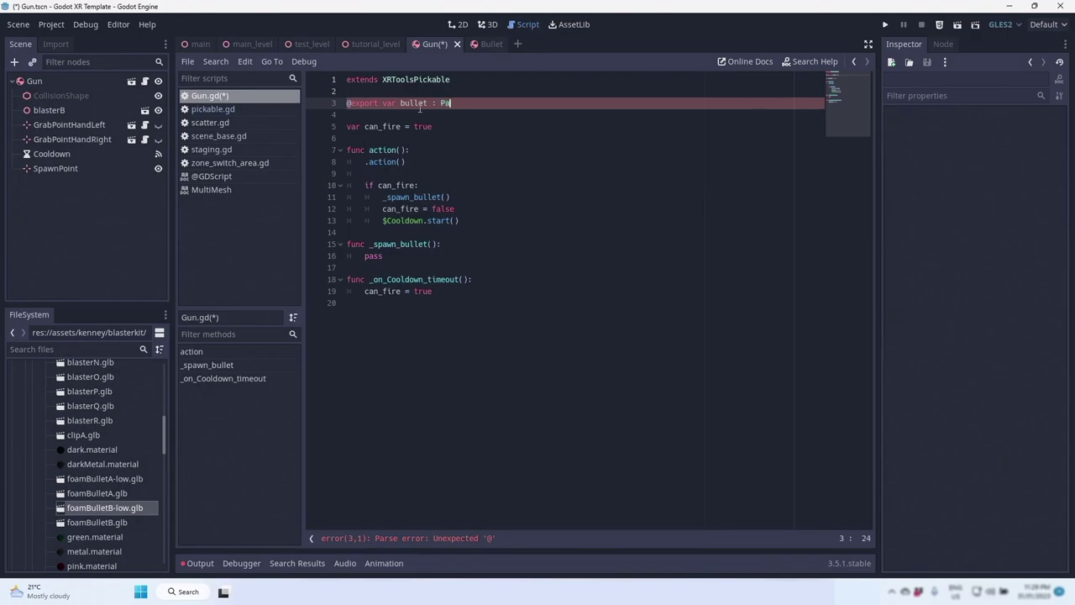
{"action": "type", "text": "cene"}
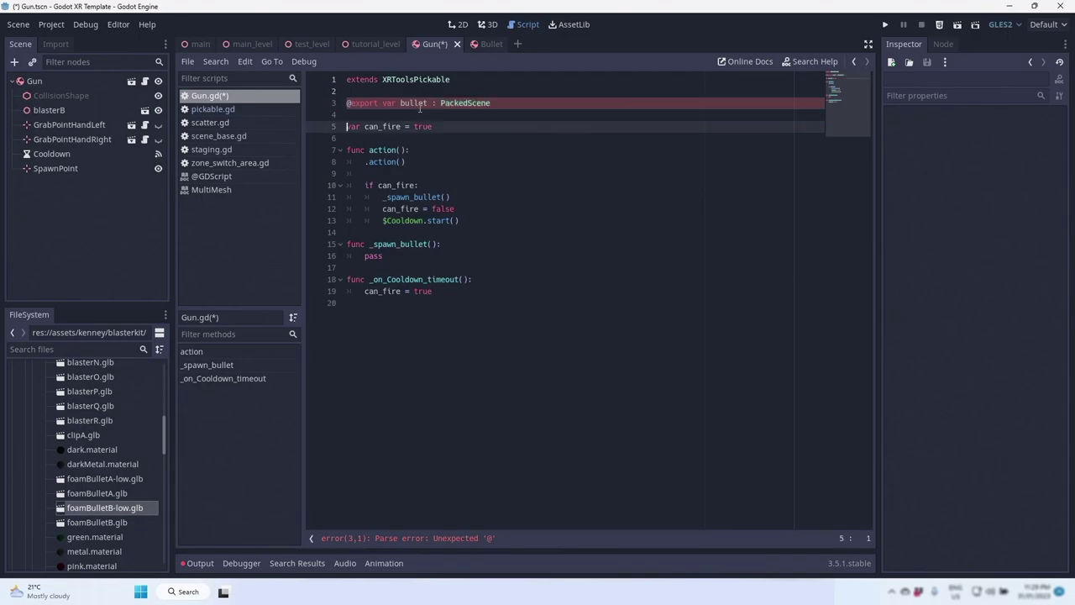
{"action": "key", "text": "Home"}
{"action": "key", "text": "Delete"}
Load Bullet.tscn from the tutorial_level folder into the Gun node's Bullet property.
{"action": "left_click", "coordinate": [35, 81]}
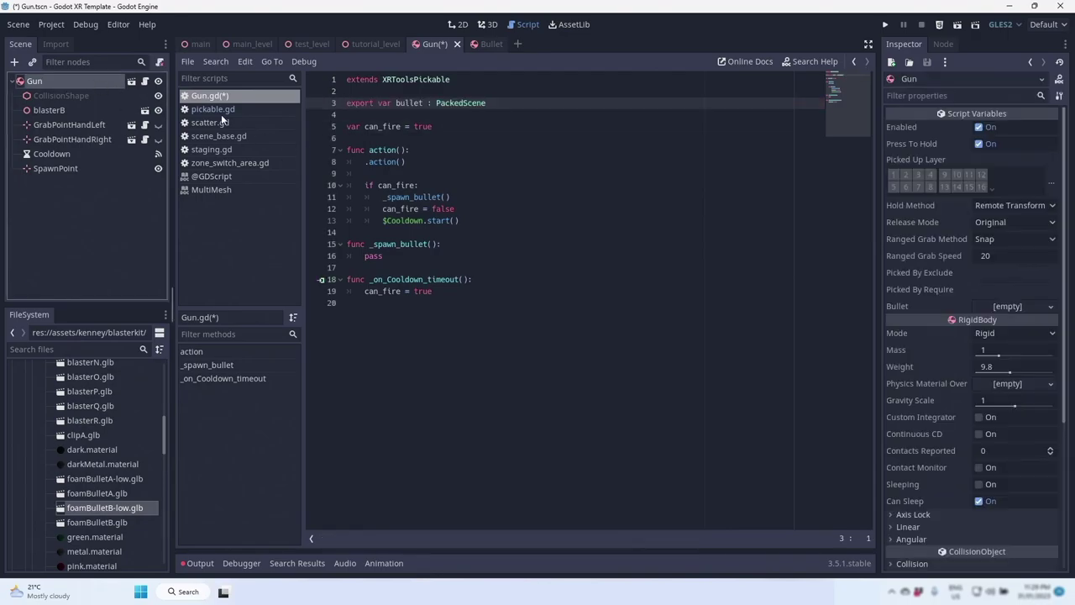
{"action": "left_click", "coordinate": [1007, 305]}
{"action": "left_click", "coordinate": [977, 375]}
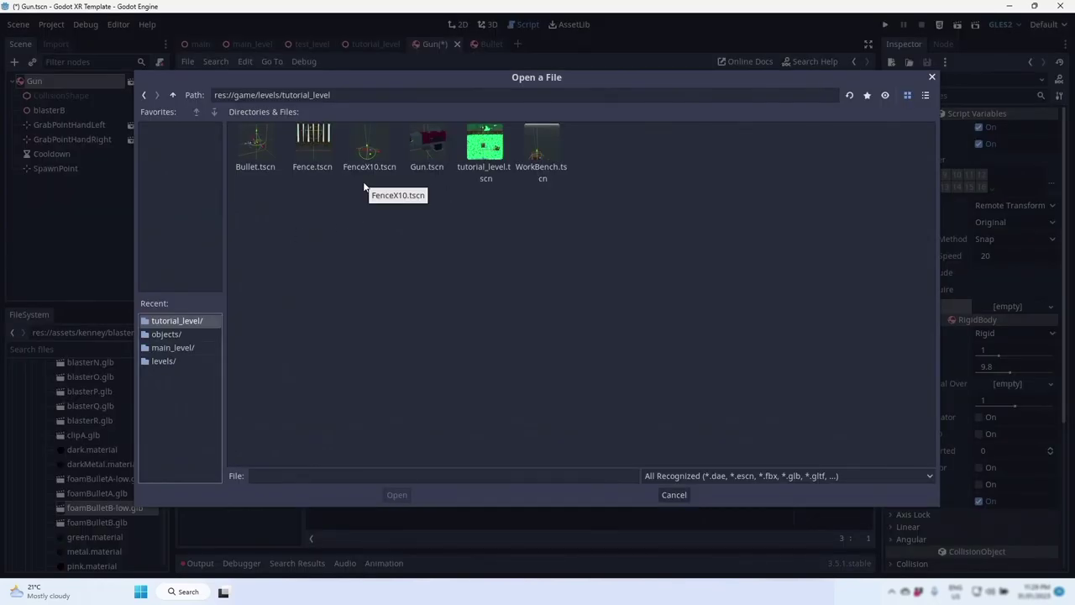
{"action": "double_click", "coordinate": [239, 139]}
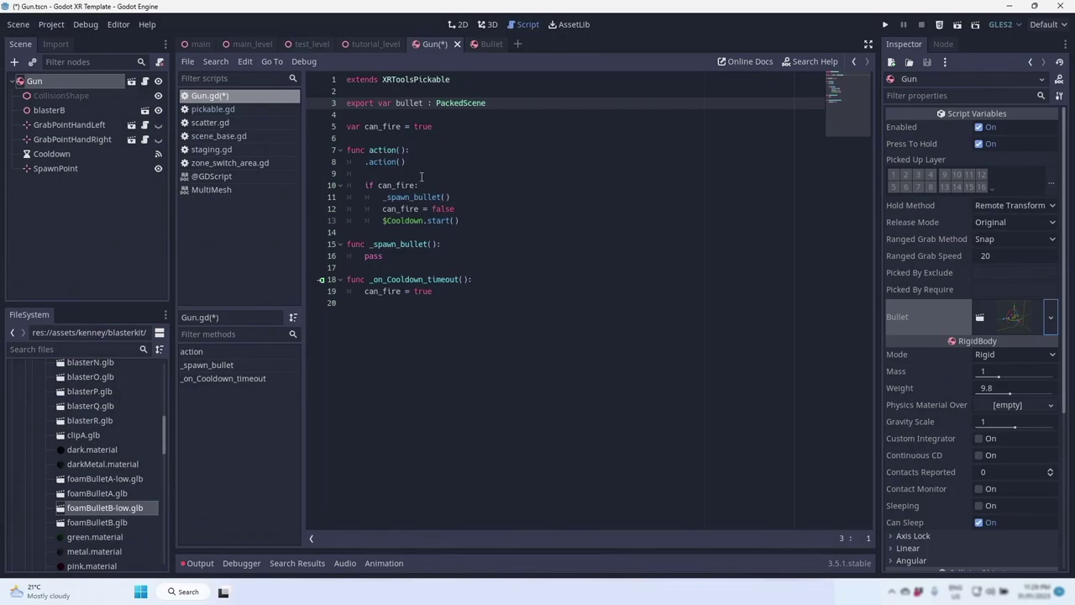
Replace pass in _spawn_bullet() with an "if bullet:" check containing "var new_bullet : RigidBody = bullet.instance()".
{"action": "left_click", "coordinate": [466, 253]}
{"action": "key", "text": "BackSpace"}
{"action": "key", "text": "BackSpace"}
{"action": "key", "text": "BackSpace"}
{"action": "key", "text": "BackSpace"}
{"action": "type", "text": "if bullet:"}
{"action": "key", "text": "Return"}
{"action": "type", "text": "var "}
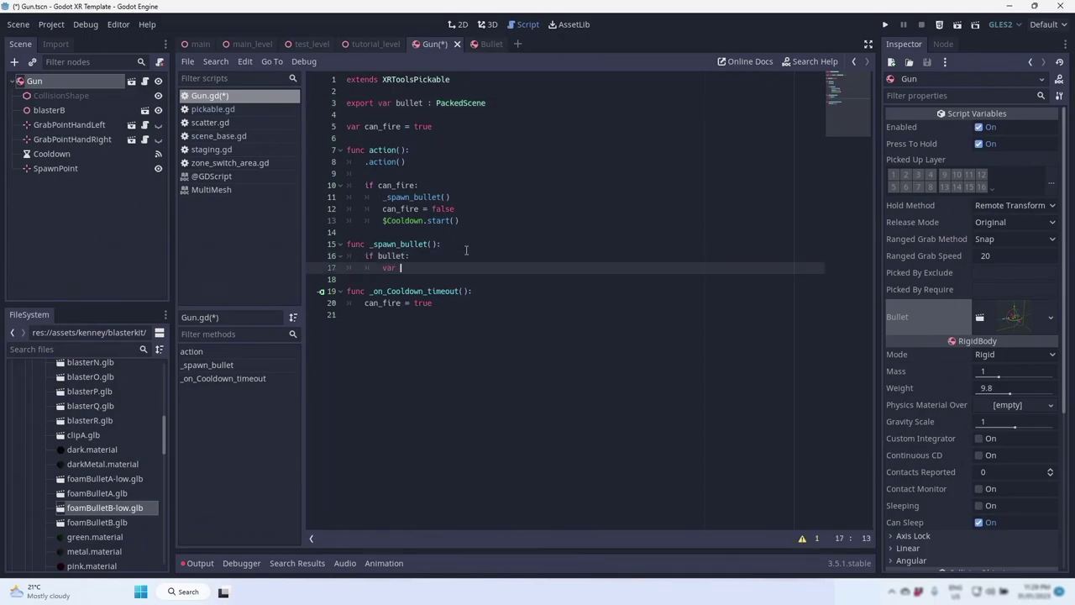
{"action": "type", "text": "new_bullet : RigidBody"}
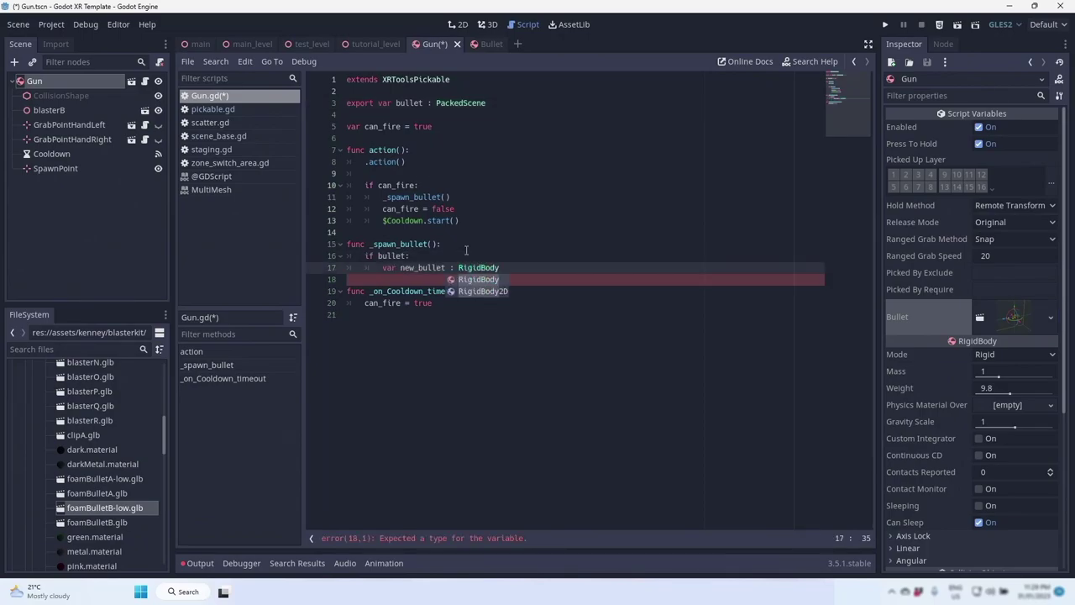
{"action": "type", "text": " = bullet.in"}
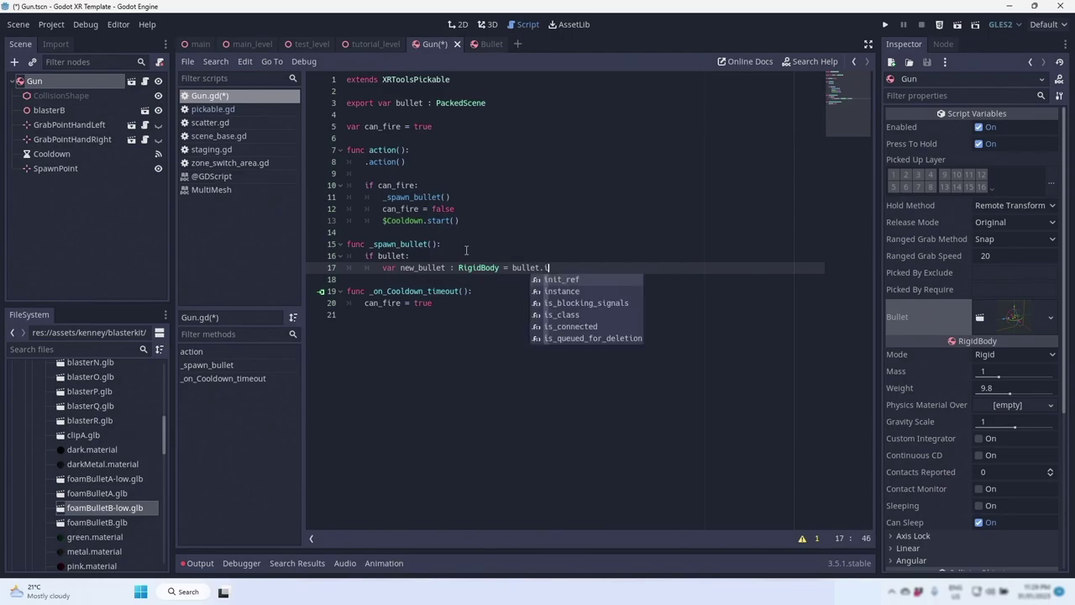
{"action": "key", "text": "Return"}
{"action": "key", "text": "End"}
Add an "if new_bullet:" block that calls new_bullet.set_as_toplevel(true) and add_child(new_bullet).
{"action": "key", "text": "Return"}
{"action": "type", "text": "if new_bullet:"}
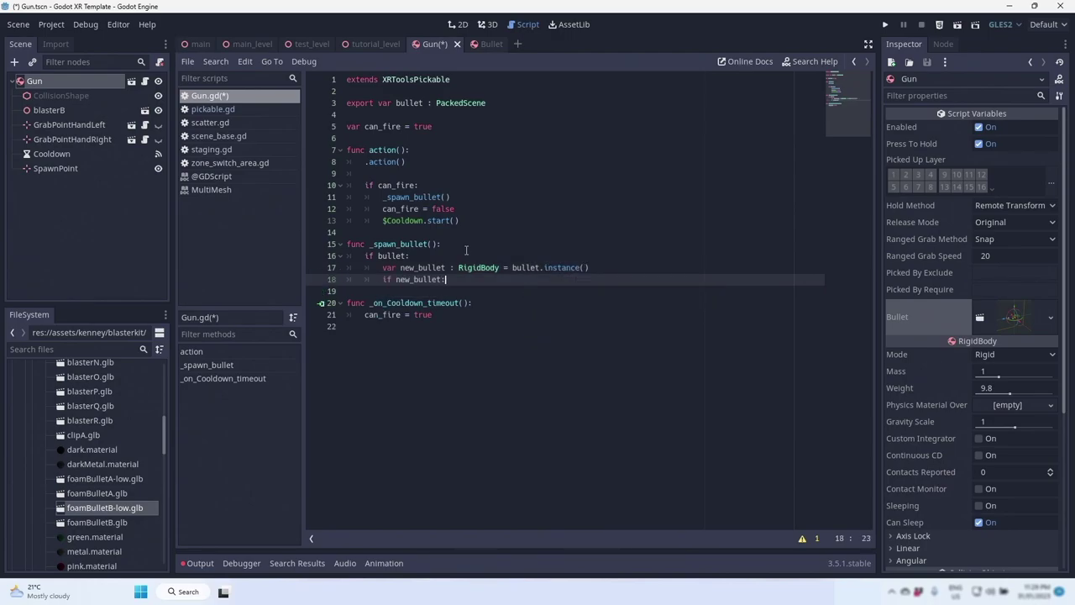
{"action": "key", "text": "Return"}
{"action": "type", "text": "new_bullet.se"}
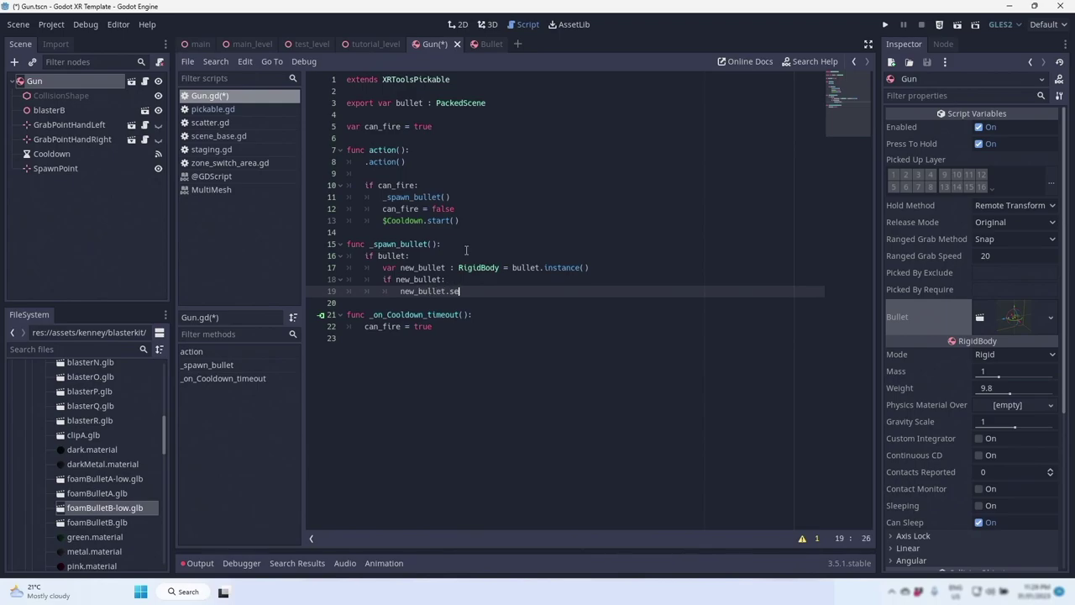
{"action": "type", "text": "t_as"}
{"action": "key", "text": "Return"}
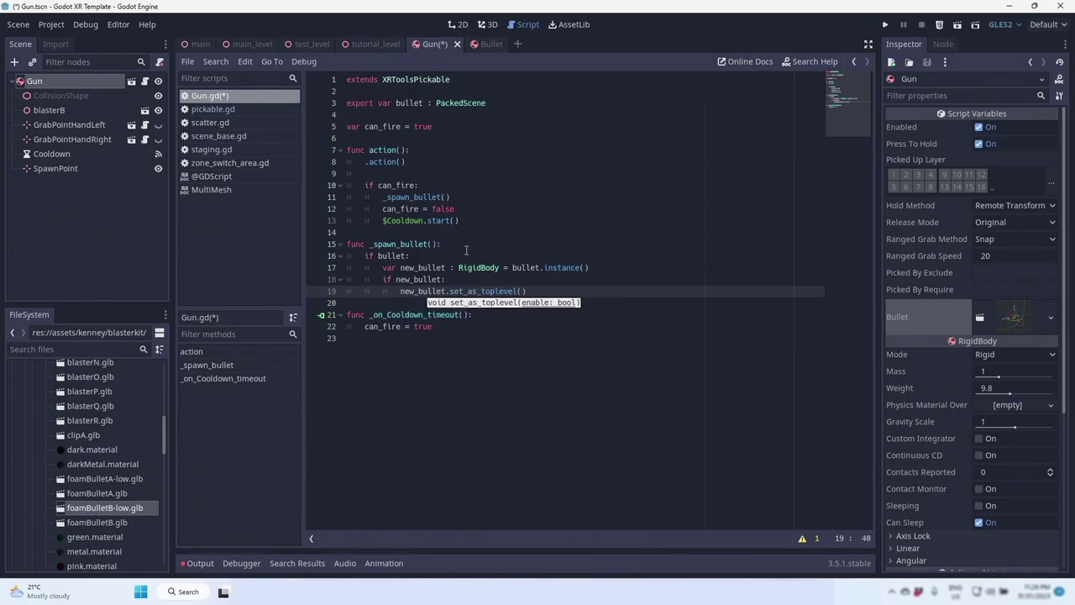
{"action": "type", "text": "true)"}
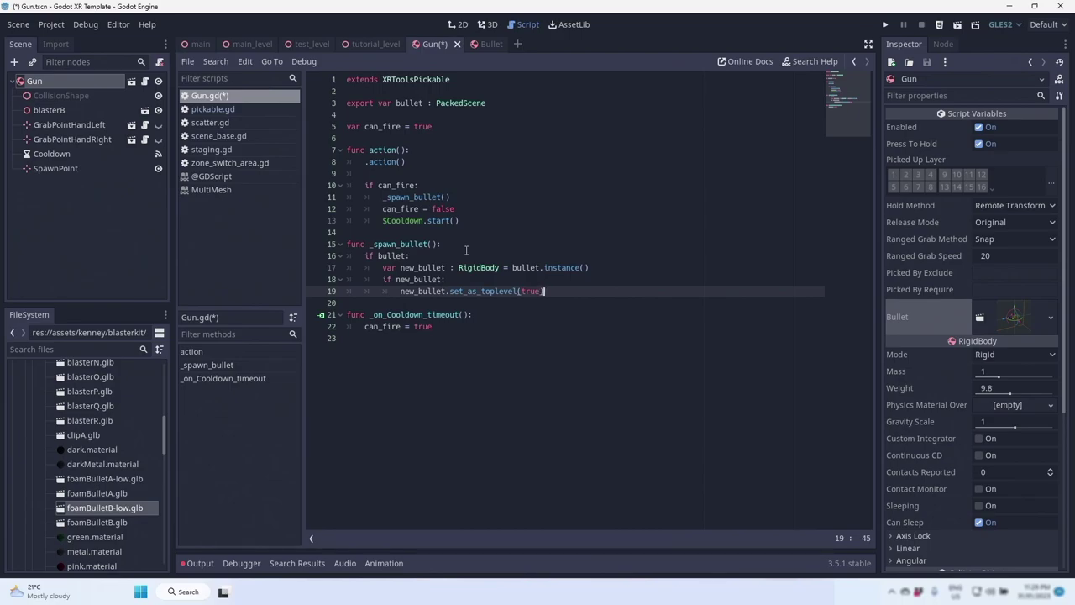
{"action": "key", "text": "Return"}
{"action": "type", "text": "add_child"}
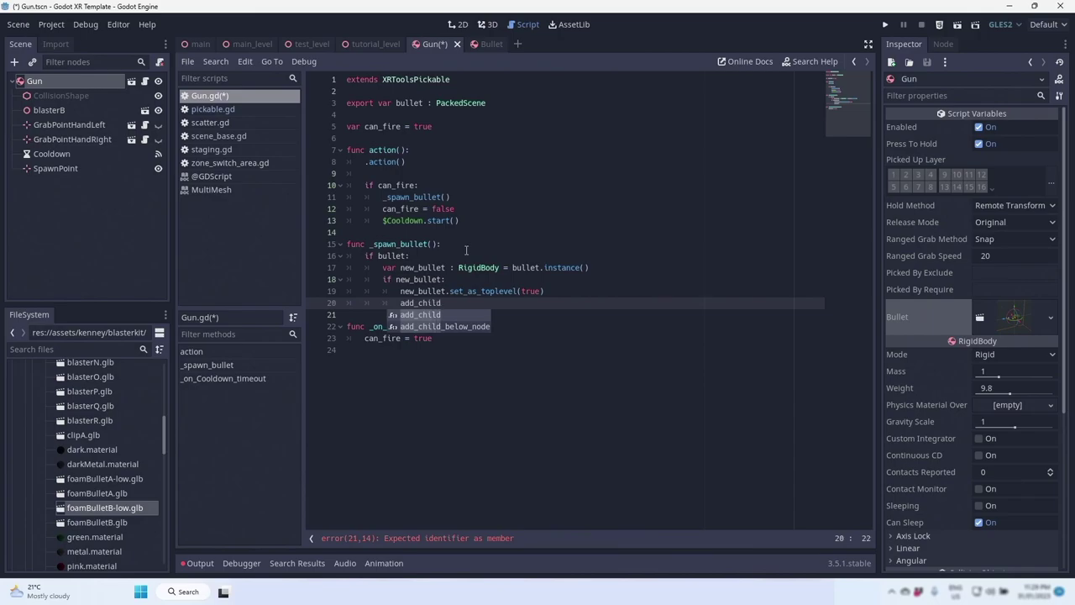
{"action": "type", "text": "(new_bullet"}
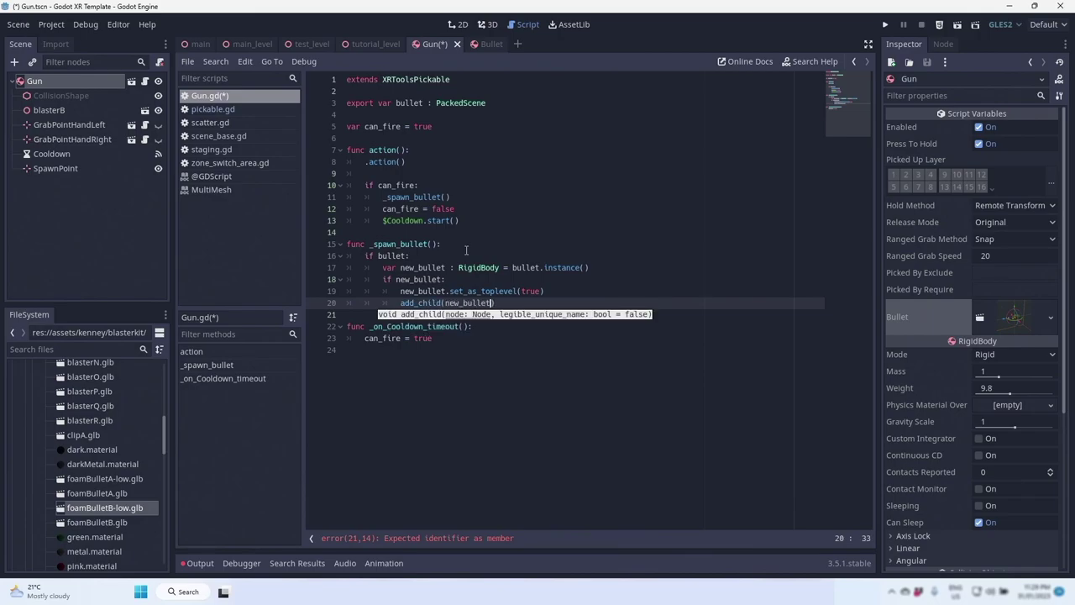
{"action": "type", "text": ")"}
Place the spawned bullet at the muzzle with "new_bullet.transform = $SpawnPoint.global_transform".
{"action": "key", "text": "Return"}
{"action": "type", "text": "new_bnu"}
{"action": "type", "text": ".tr"}
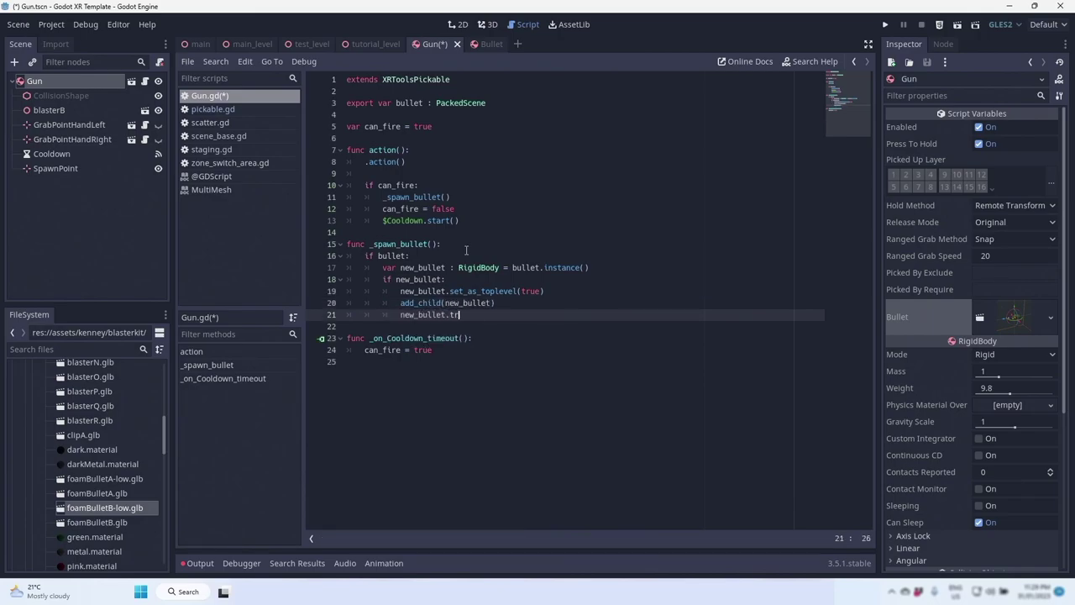
{"action": "type", "text": "ansform = $SpawnPoint.glob"}
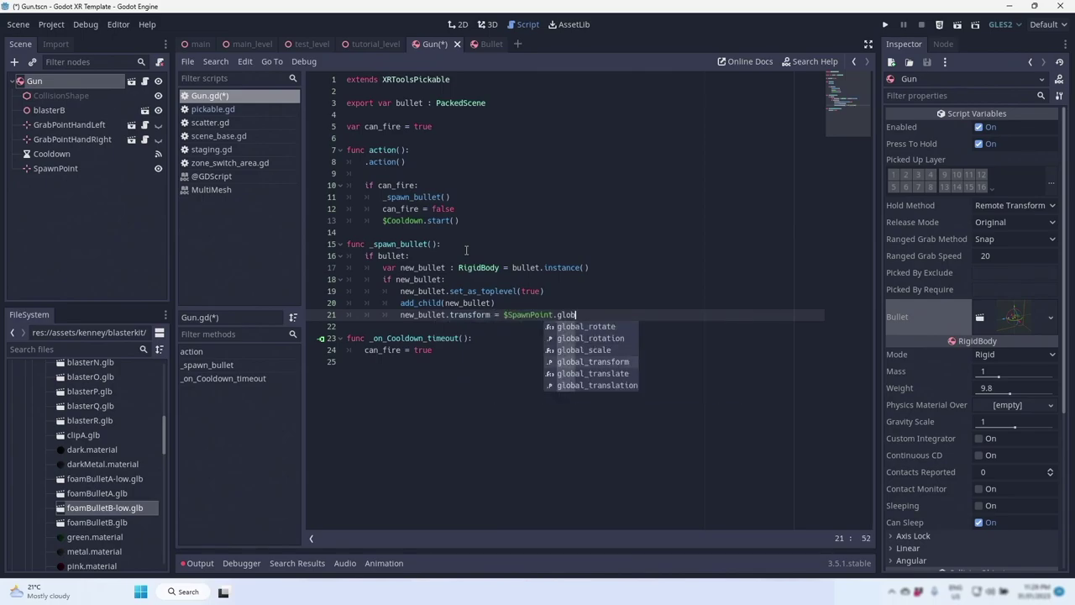
{"action": "key", "text": "Return"}
Launch the spawned bullet with "new_bullet.linear_velocity = new_bullet.transform.basis.z * bullet_speed".
{"action": "key", "text": "Return"}
{"action": "type", "text": "new_"}
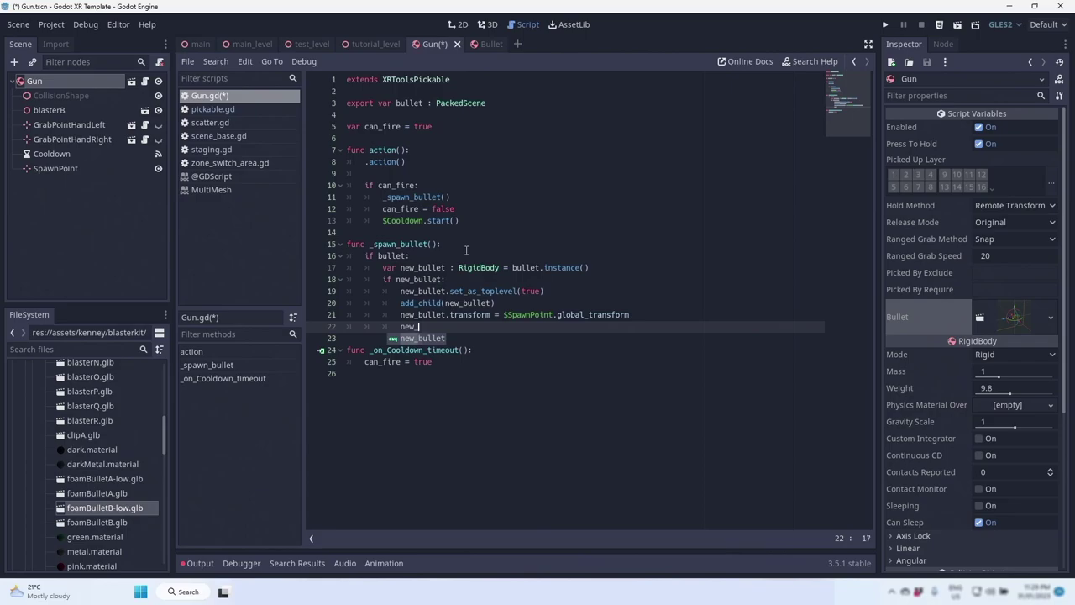
{"action": "type", "text": "ubullet.linear_velocity = new_b"}
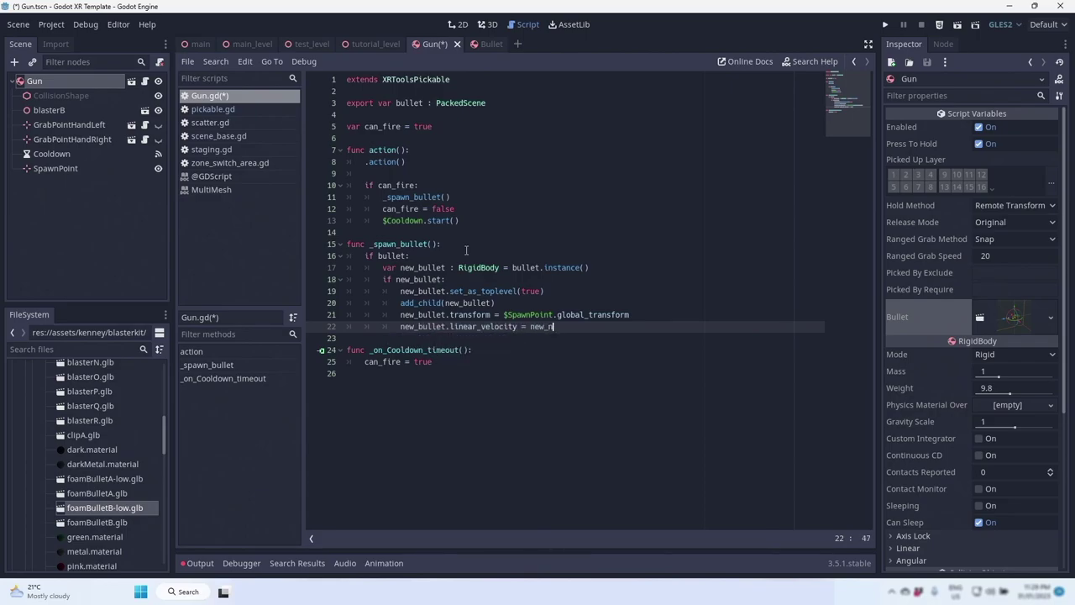
{"action": "type", "text": "nsform.basi"}
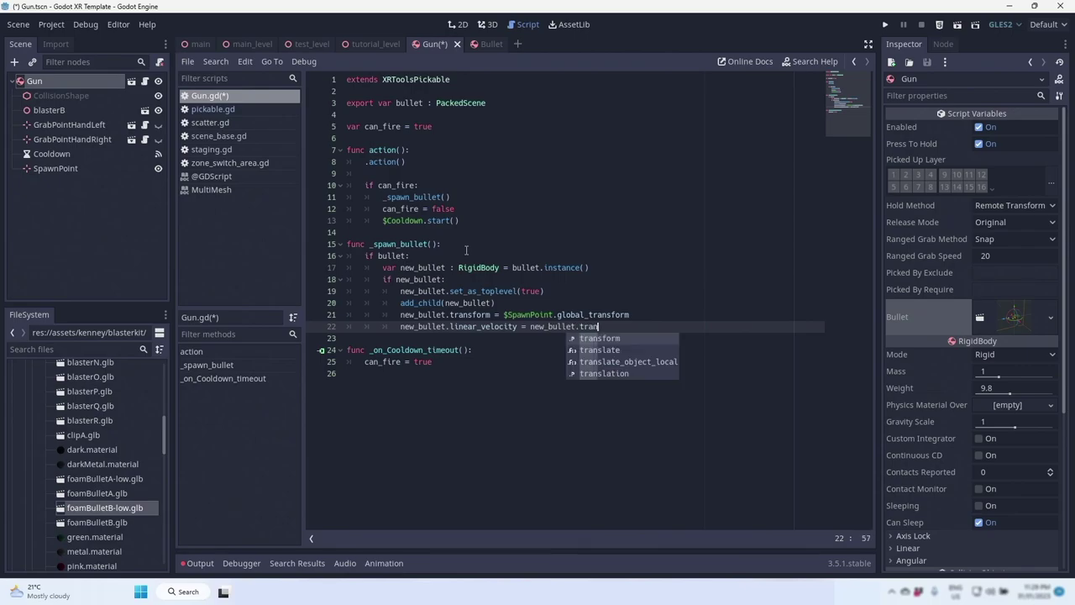
{"action": "type", "text": "s.z "}
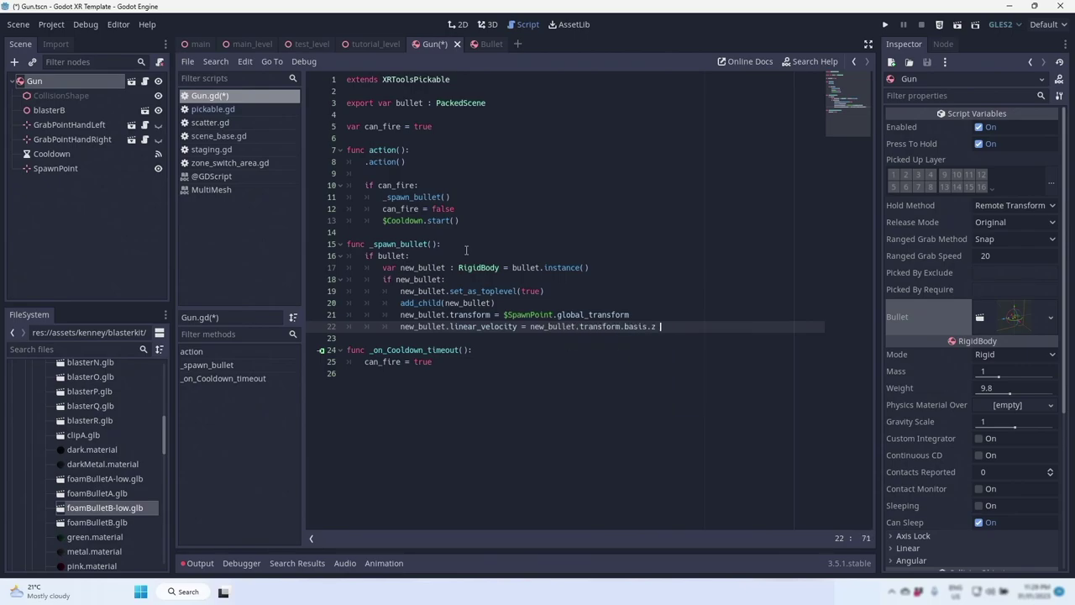
{"action": "type", "text": "* bullet_speed"}
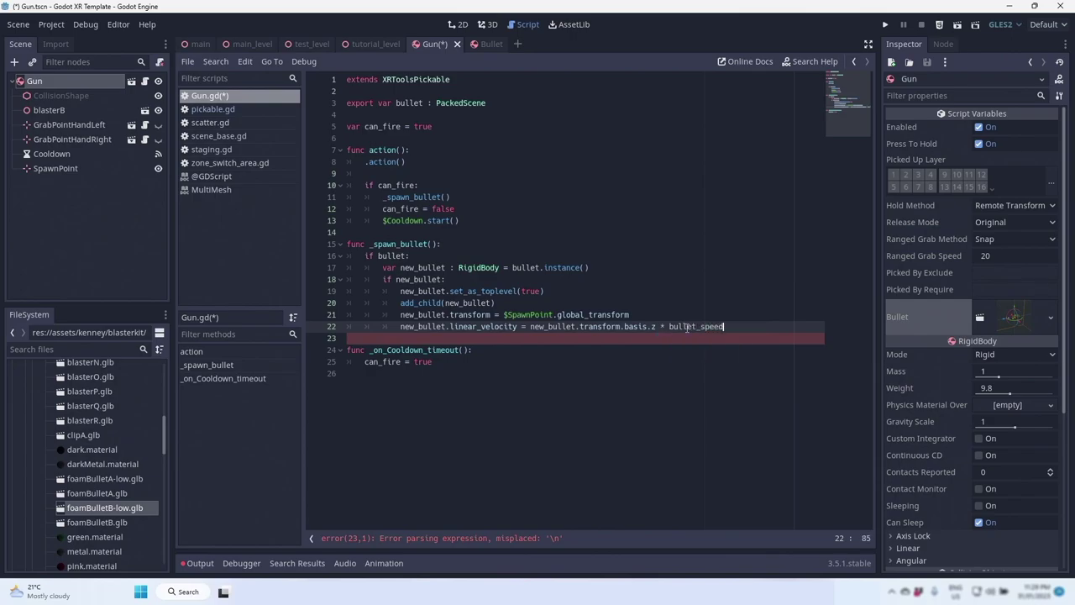
Declare "export var bullet_speed : float = 10.0" below the exported bullet variable in Gun.gd.
{"action": "key", "text": "Return"}
{"action": "type", "text": "export var bullet_speed"}
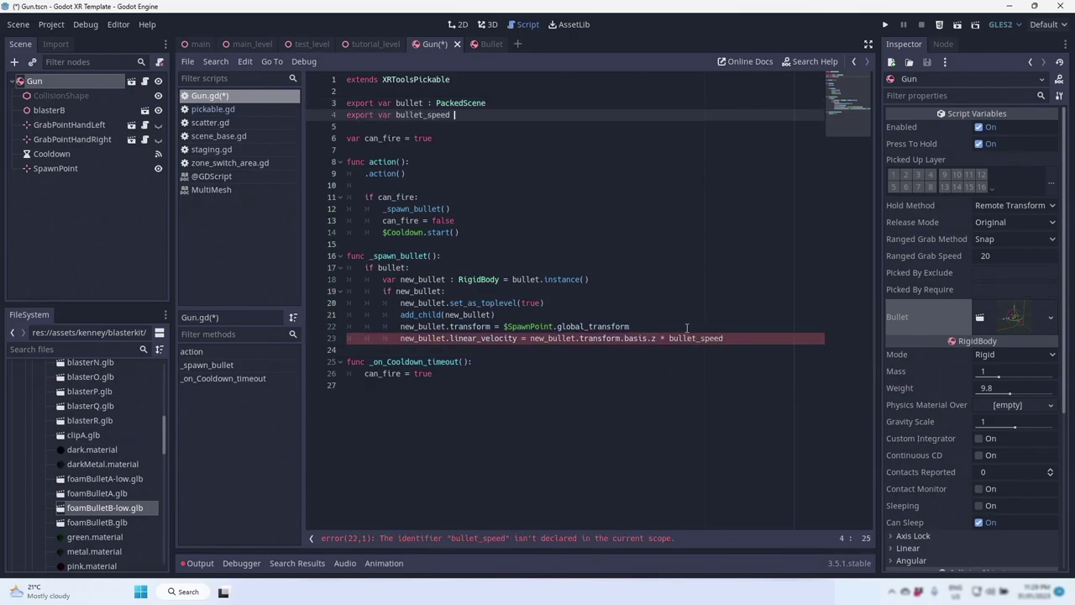
{"action": "type", "text": " : float = 10.0"}
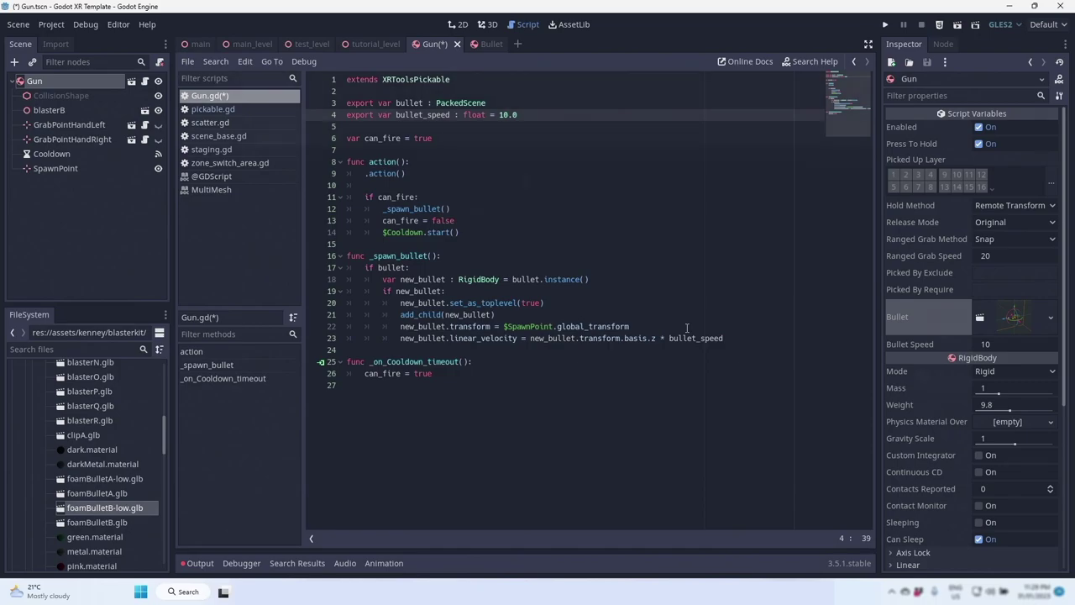
Add an XRToolsHighlightVisible node to the Gun and give it a MeshInstance child.
{"action": "left_click", "coordinate": [14, 62]}
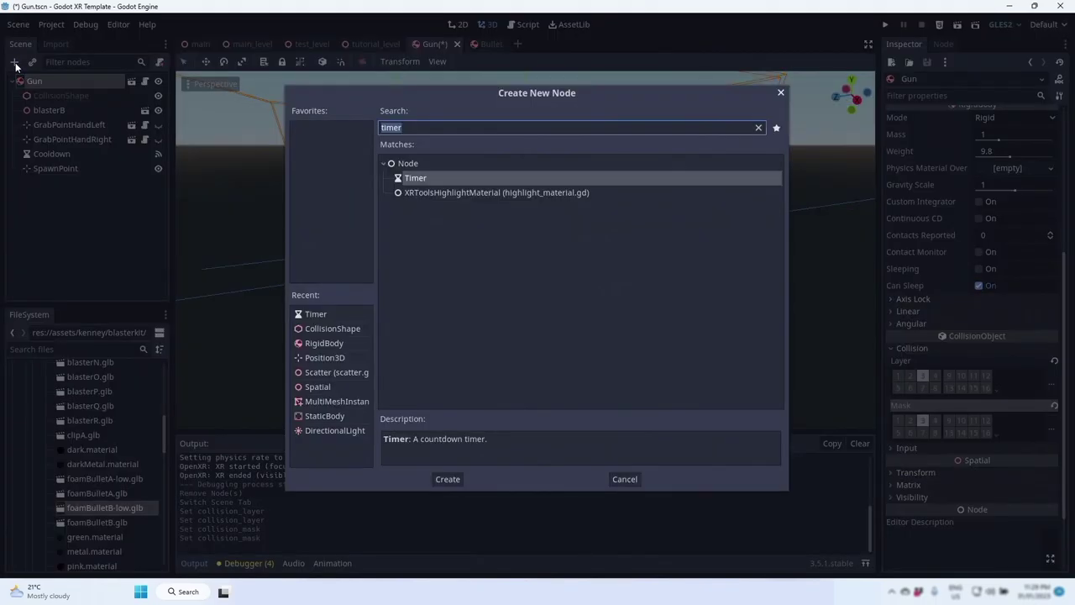
{"action": "type", "text": "high"}
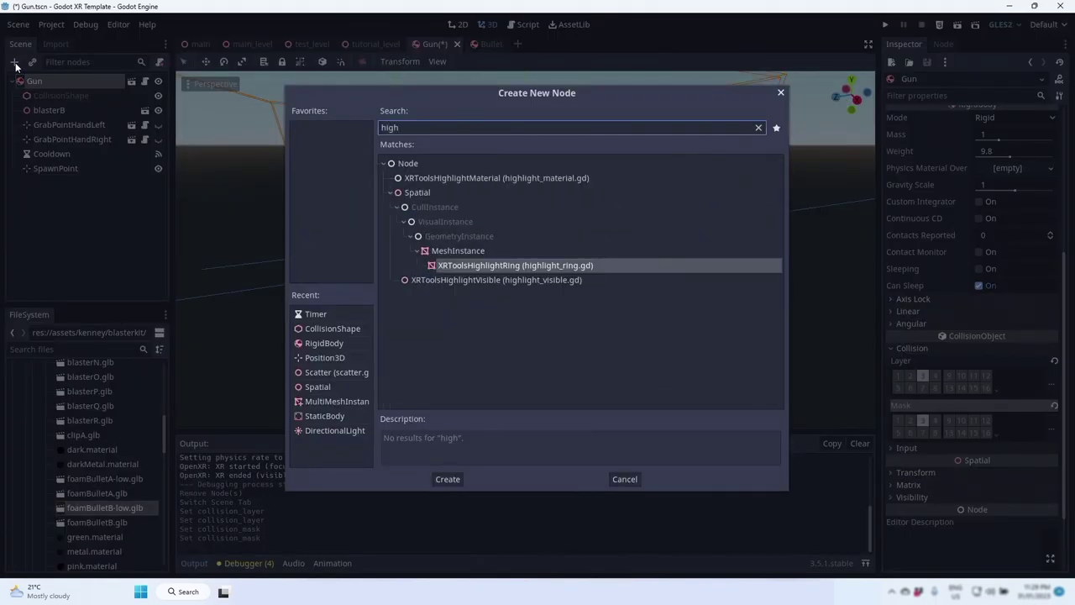
{"action": "left_click", "coordinate": [448, 280]}
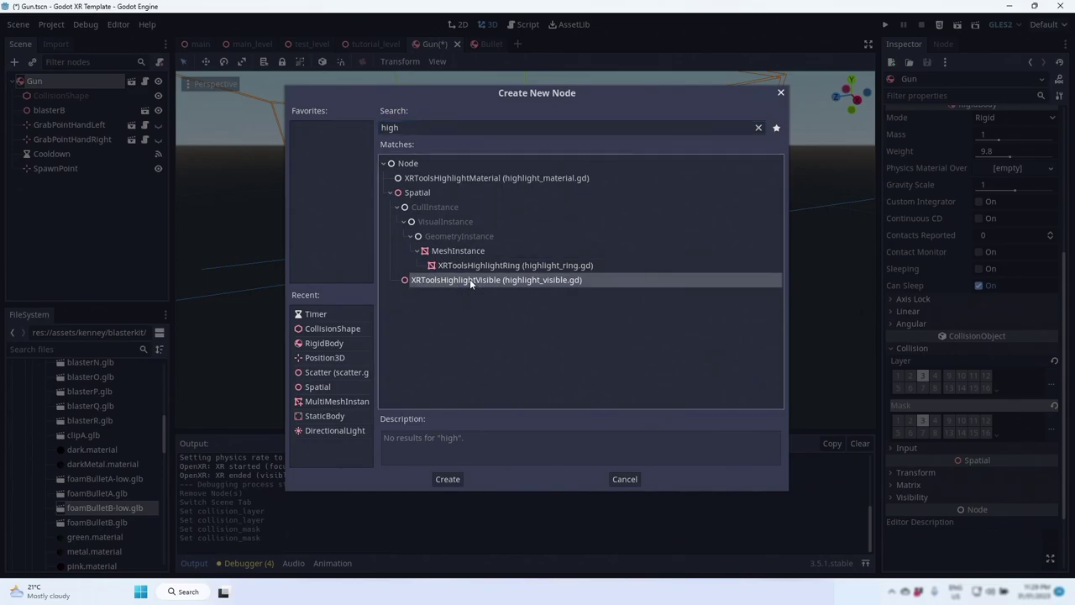
{"action": "double_click", "coordinate": [470, 281]}
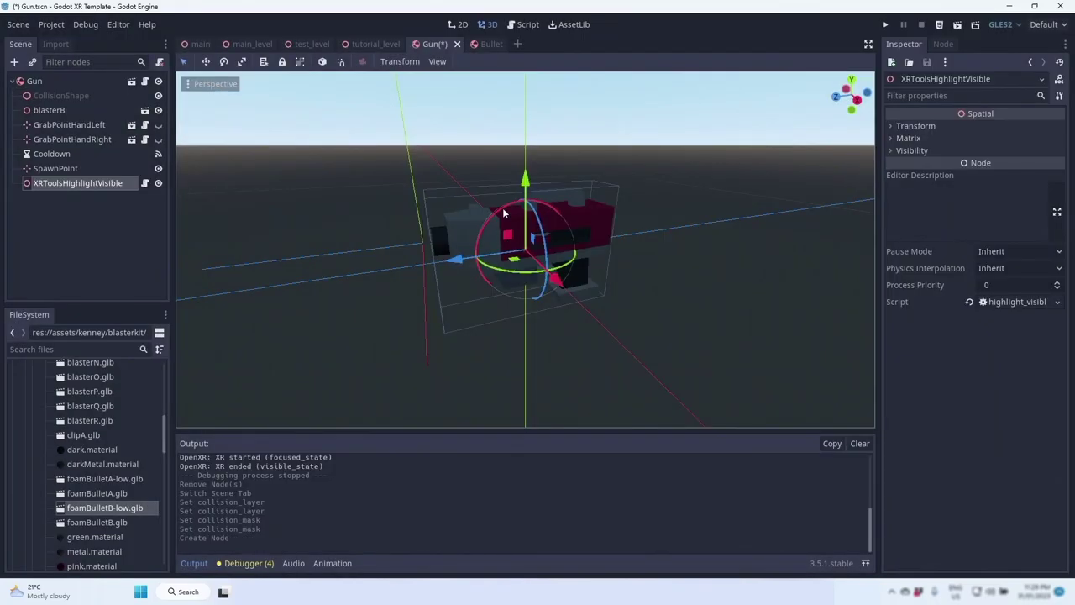
{"action": "left_click", "coordinate": [14, 64]}
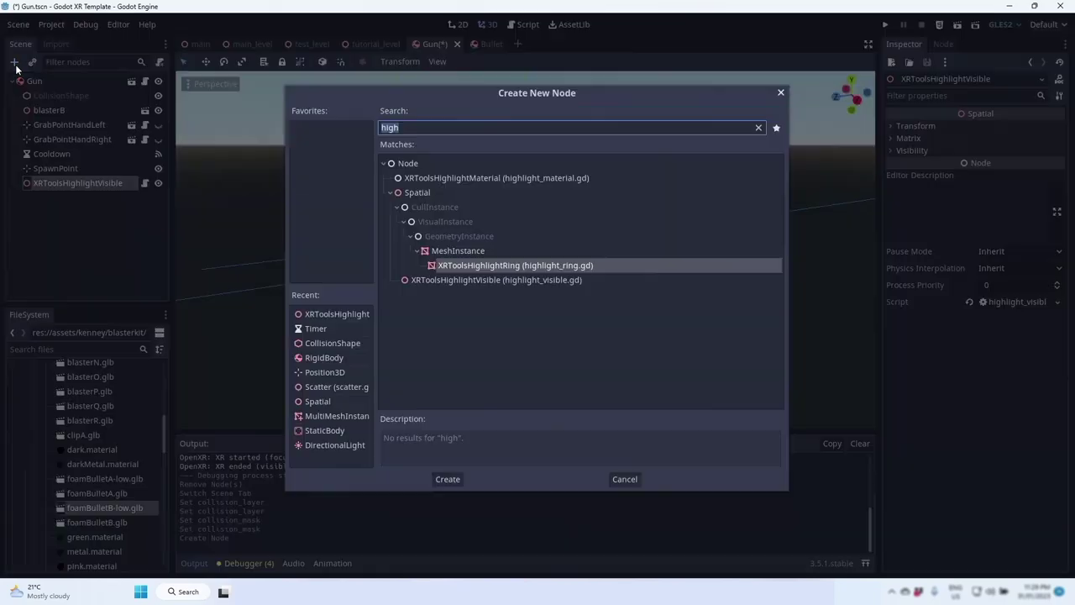
{"action": "type", "text": "MeshIn"}
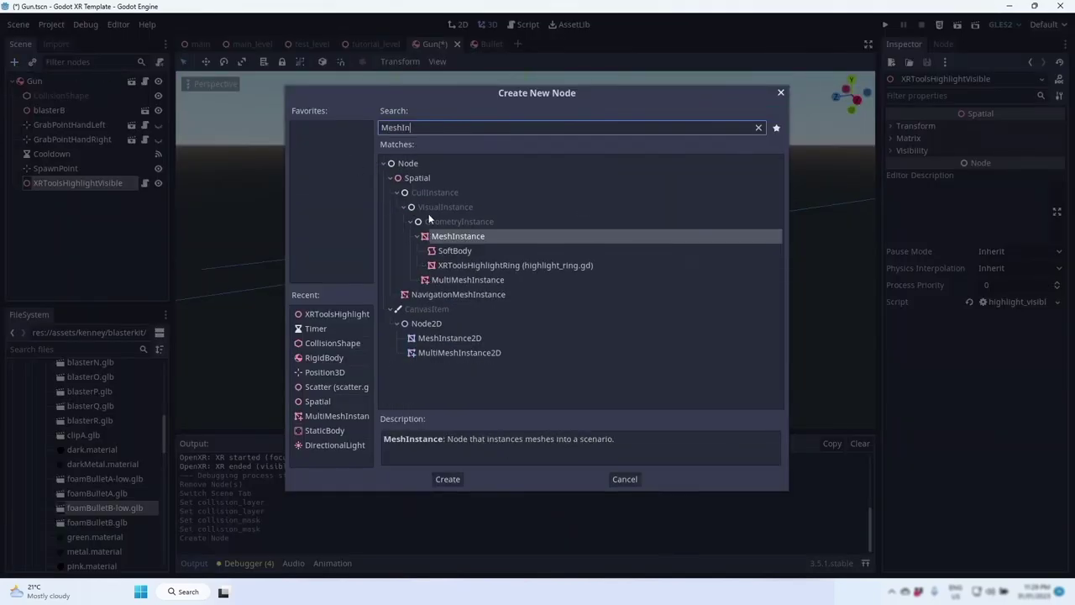
{"action": "double_click", "coordinate": [448, 237]}
Enable editable children on blasterB and copy its inner mesh into the new MeshInstance under XRToolsHighlightVisible.
{"action": "right_click", "coordinate": [63, 111]}
{"action": "left_click", "coordinate": [110, 443]}
{"action": "left_click", "coordinate": [52, 123]}
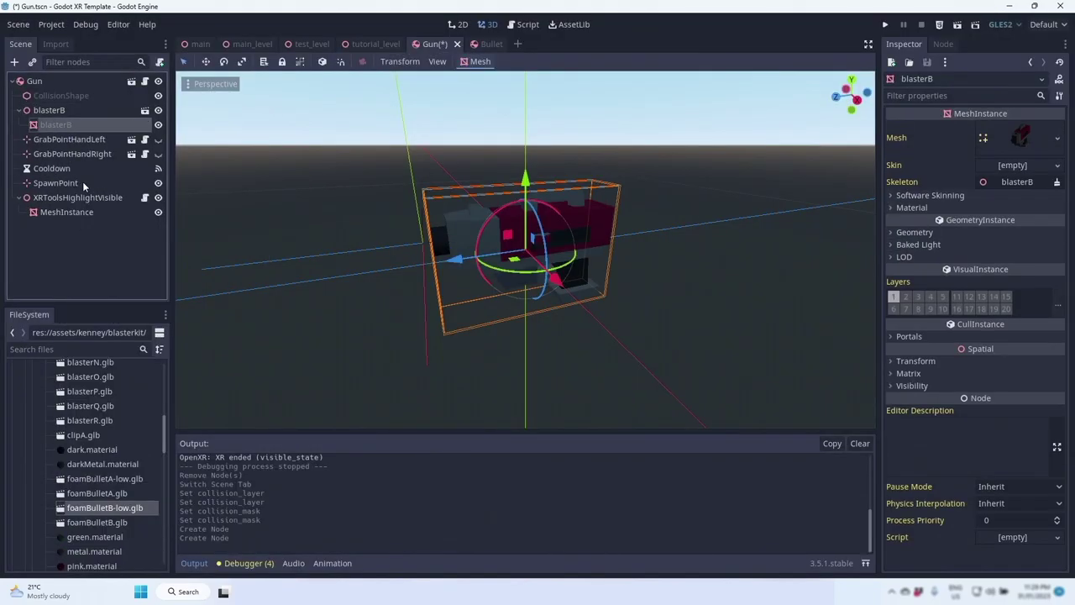
{"action": "left_click", "coordinate": [1057, 138]}
{"action": "left_click", "coordinate": [1004, 398]}
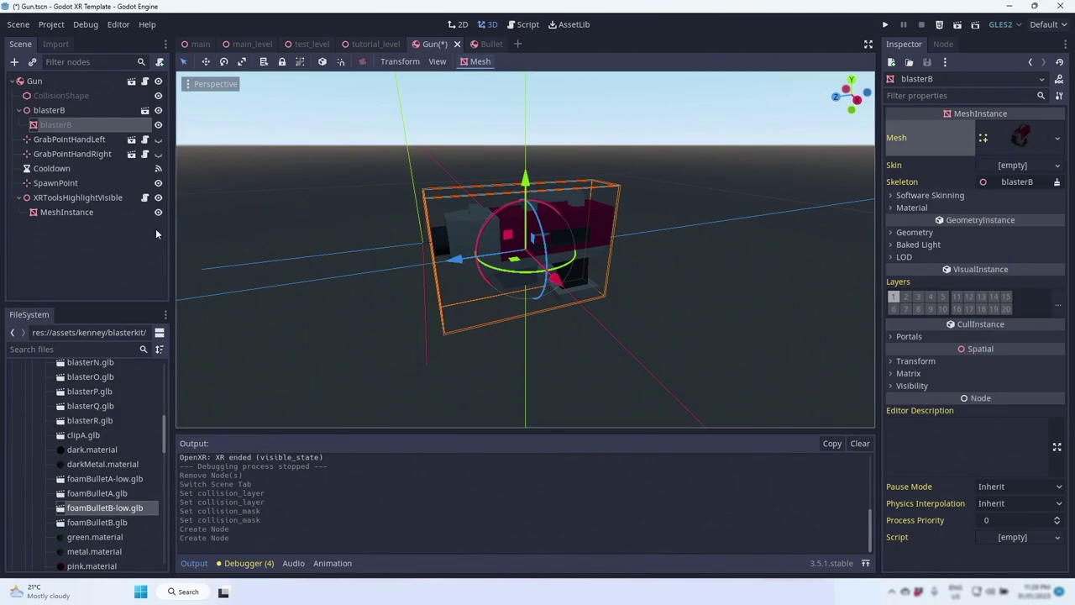
{"action": "left_click", "coordinate": [93, 211]}
{"action": "left_click", "coordinate": [1056, 138]}
{"action": "left_click", "coordinate": [1007, 328]}
Set the highlight MeshInstance's scale to 0.75 on the x, y and z axes.
{"action": "left_click", "coordinate": [912, 361]}
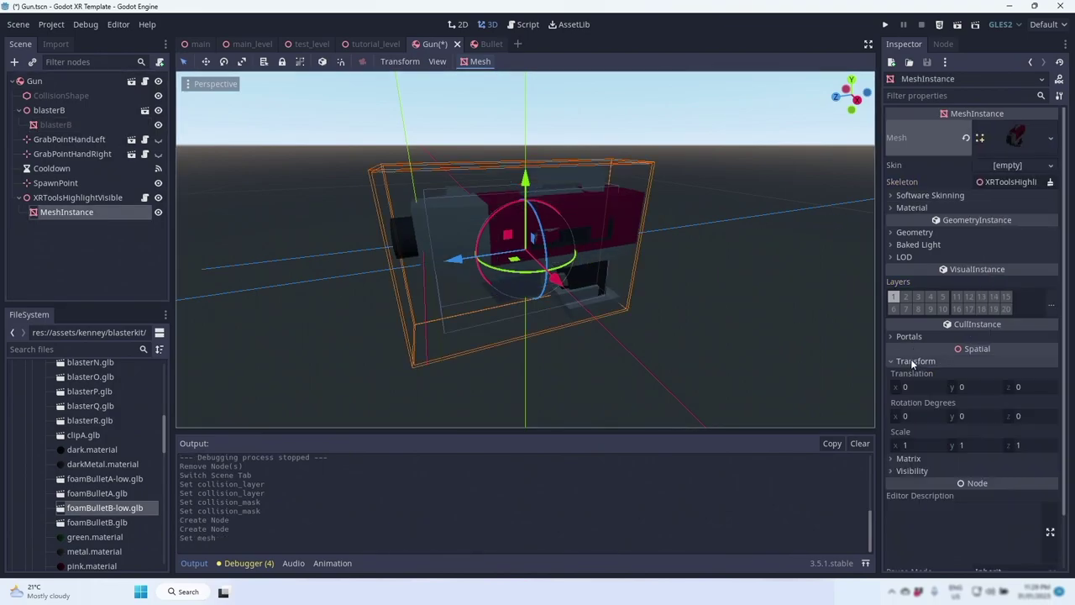
{"action": "left_click", "coordinate": [918, 435]}
{"action": "type", "text": "0.75"}
{"action": "key", "text": "Tab"}
{"action": "type", "text": "0.75"}
{"action": "key", "text": "Tab"}
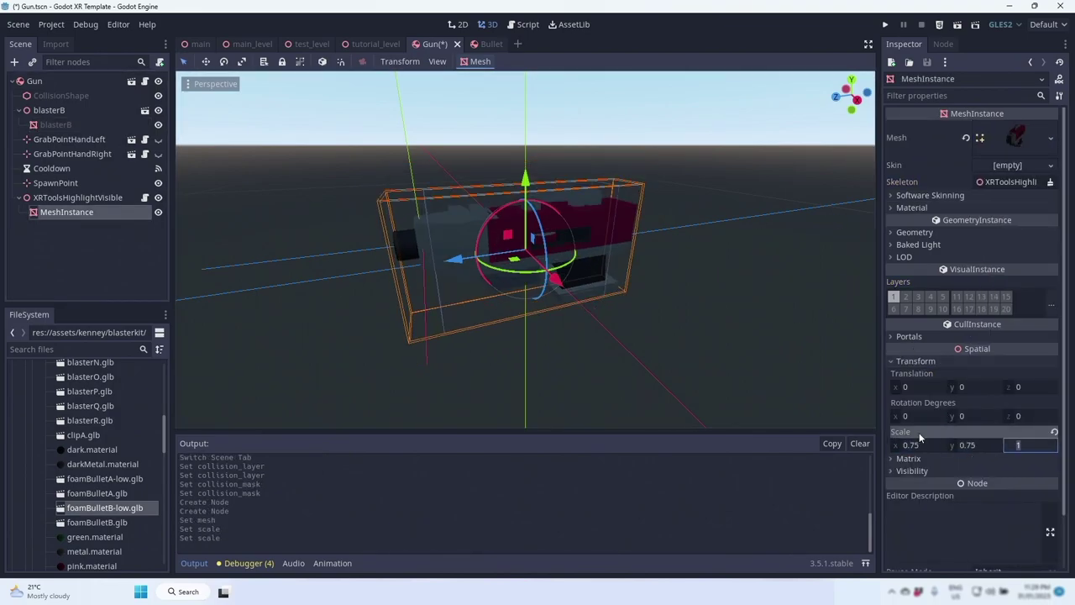
{"action": "type", "text": "0.75"}
{"action": "key", "text": "Return"}
Assign a new SpatialMaterial to material slot 0 of the highlight MeshInstance and turn on its Unshaded flag.
{"action": "left_click", "coordinate": [912, 207]}
{"action": "left_click", "coordinate": [1048, 221]}
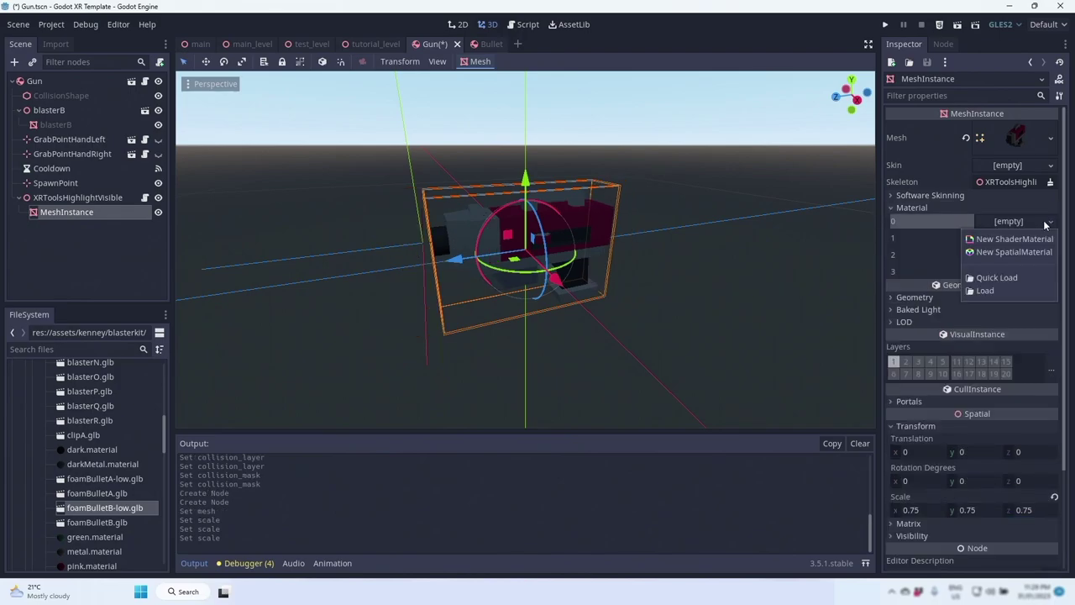
{"action": "left_click", "coordinate": [1016, 253]}
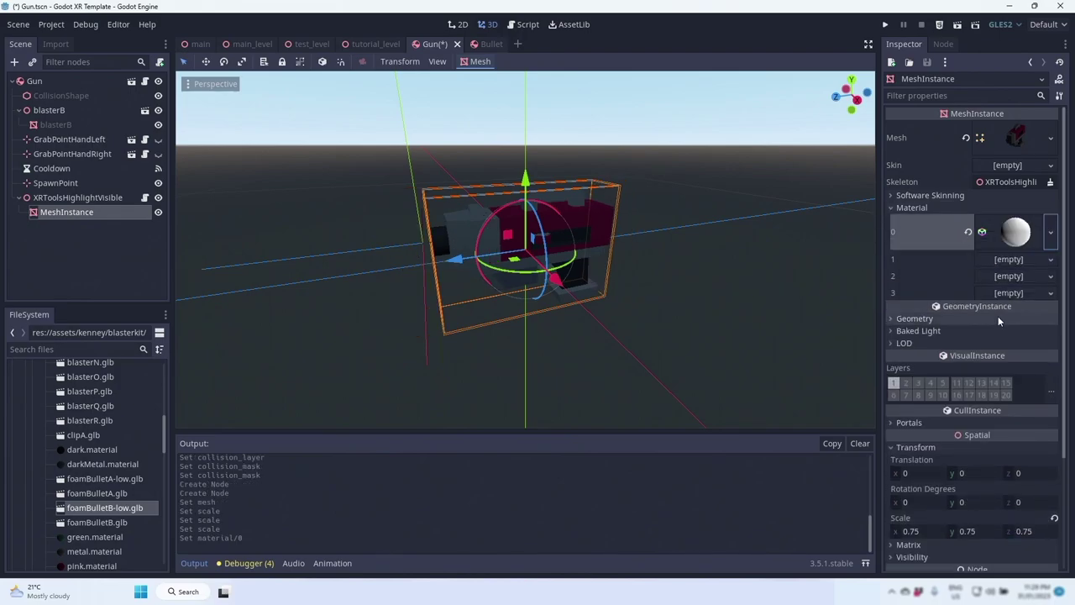
{"action": "left_click", "coordinate": [1029, 234]}
{"action": "left_click", "coordinate": [905, 343]}
{"action": "scroll", "coordinate": [974, 294], "scroll_direction": "down", "scroll_amount": 4}
{"action": "left_click", "coordinate": [983, 206]}
Set the highlight material's cull mode to Front and enable Grow with a grow amount of 0.01.
{"action": "scroll", "coordinate": [903, 343], "scroll_direction": "down", "scroll_amount": 2}
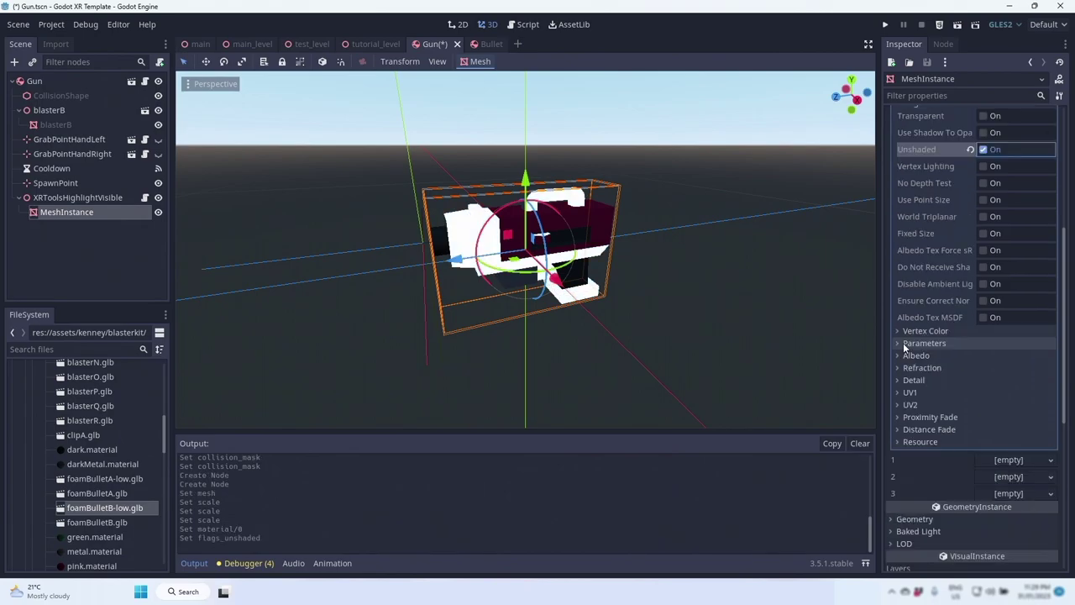
{"action": "left_click", "coordinate": [903, 343]}
{"action": "left_click", "coordinate": [1014, 406]}
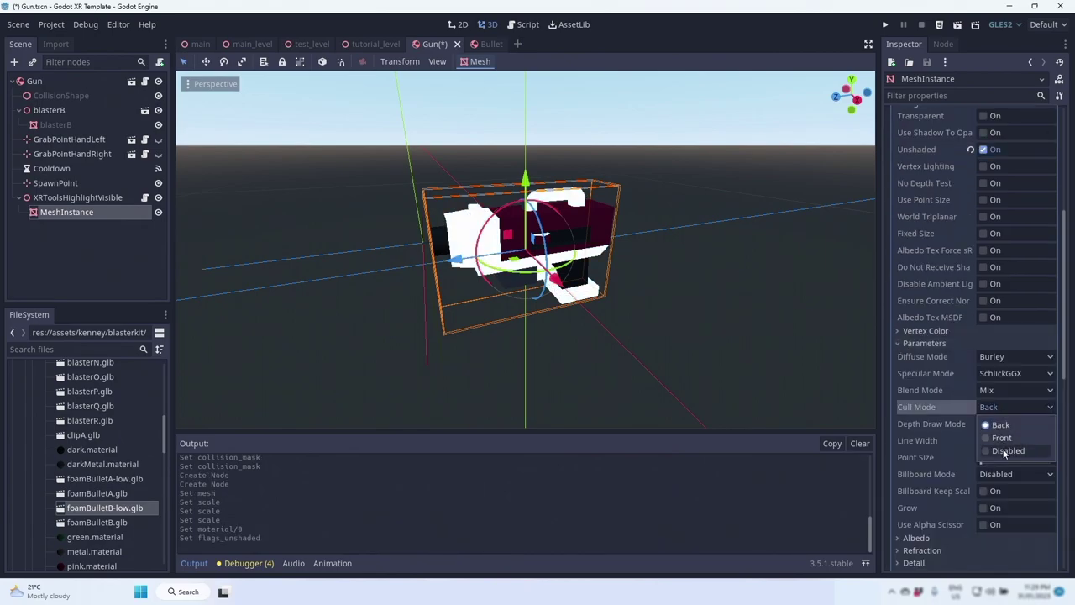
{"action": "left_click", "coordinate": [1001, 437]}
{"action": "scroll", "coordinate": [982, 457], "scroll_direction": "down", "scroll_amount": 2}
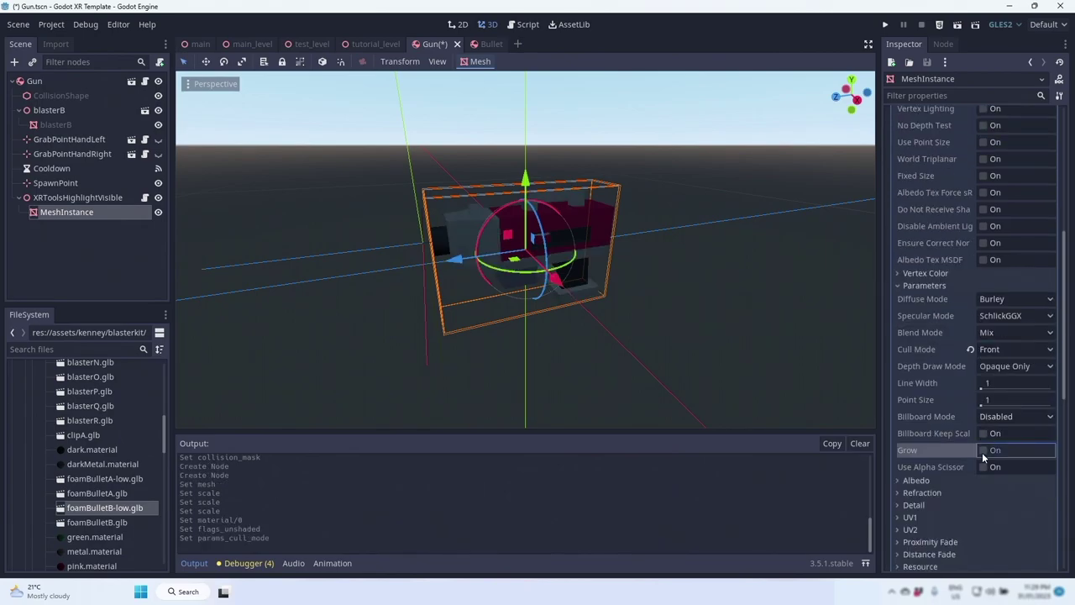
{"action": "left_click", "coordinate": [983, 451]}
{"action": "left_click", "coordinate": [988, 467]}
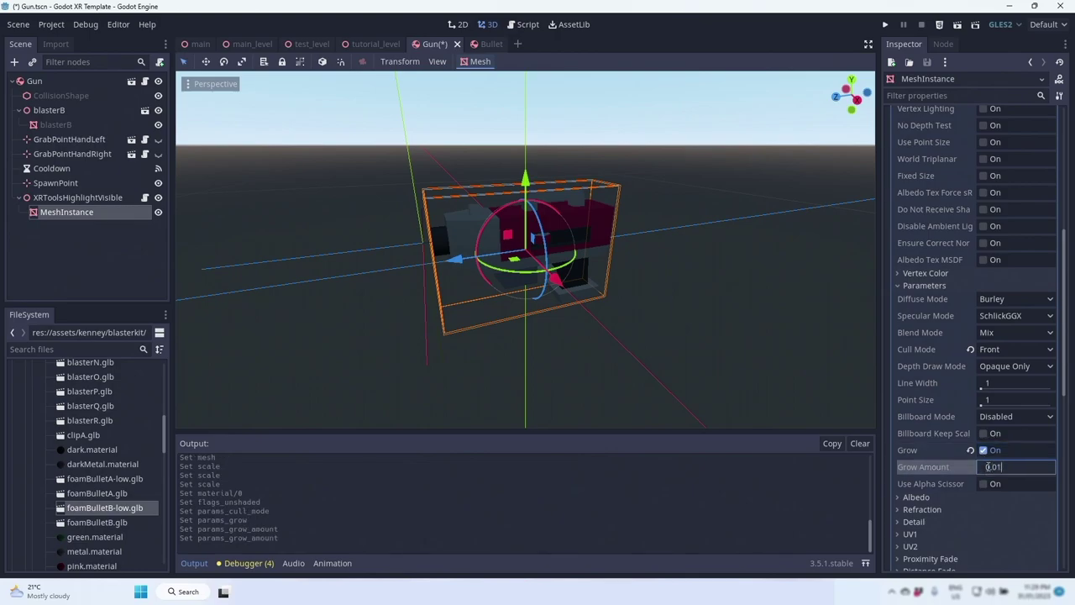
{"action": "type", "text": "0.01"}
{"action": "key", "text": "Return"}
Change the highlight material's albedo color to bright yellow.
{"action": "scroll", "coordinate": [936, 383], "scroll_direction": "down", "scroll_amount": 3}
{"action": "left_click", "coordinate": [936, 382]}
{"action": "left_click", "coordinate": [1016, 391]}
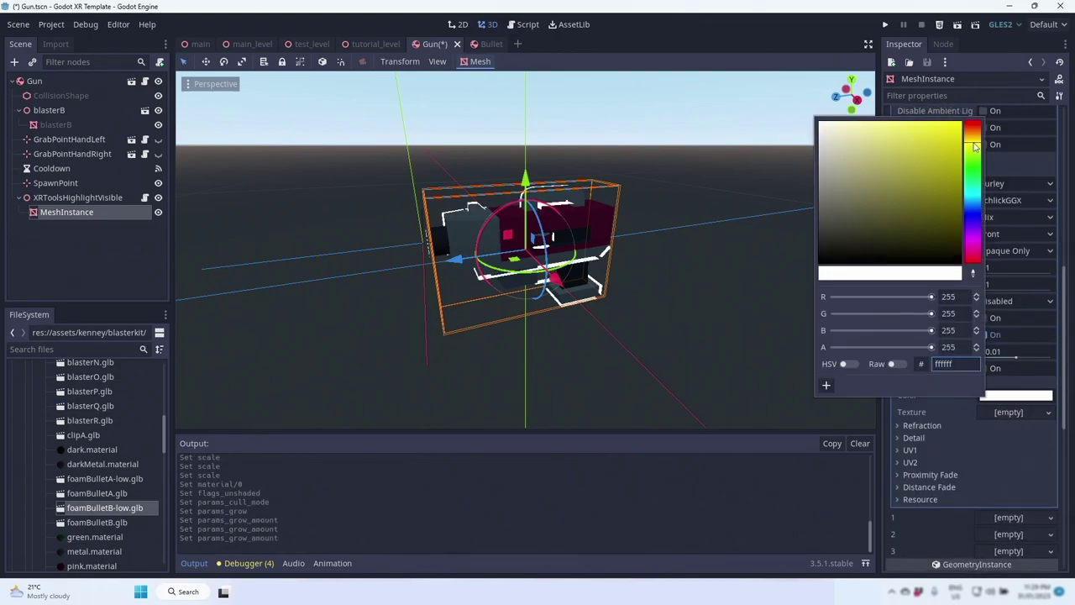
{"action": "left_click_drag", "start_coordinate": [940, 155], "coordinate": [948, 135]}
{"action": "left_click", "coordinate": [1018, 198]}
Save the yellow highlight material as highlight_mat.tres.
{"action": "scroll", "coordinate": [1025, 206], "scroll_direction": "up", "scroll_amount": 10}
{"action": "left_click", "coordinate": [1050, 231]}
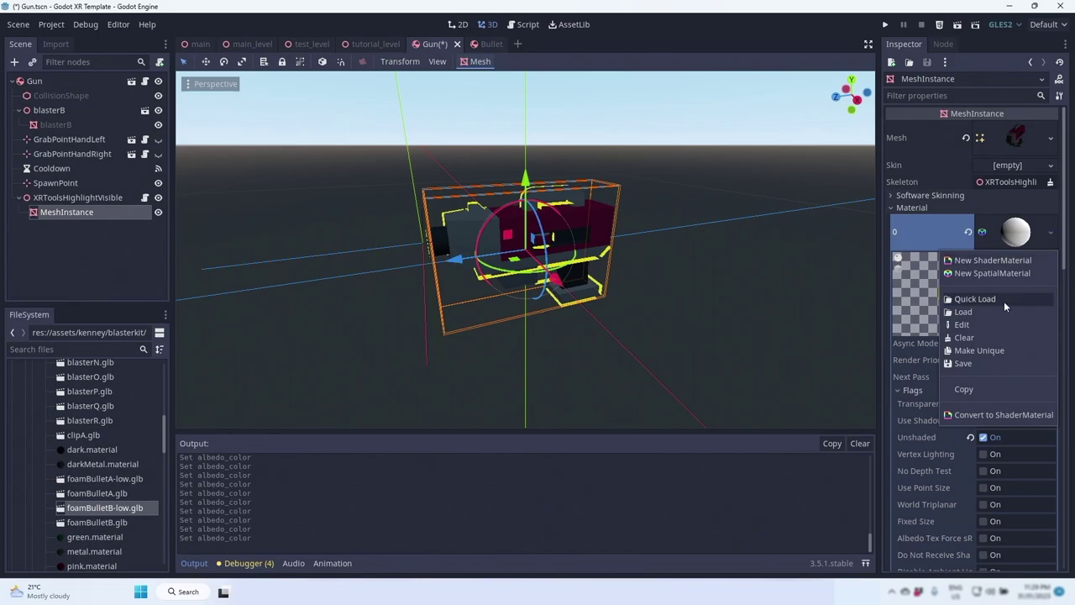
{"action": "left_click", "coordinate": [979, 363]}
{"action": "type", "text": "highlight_mat.tres"}
{"action": "key", "text": "Return"}
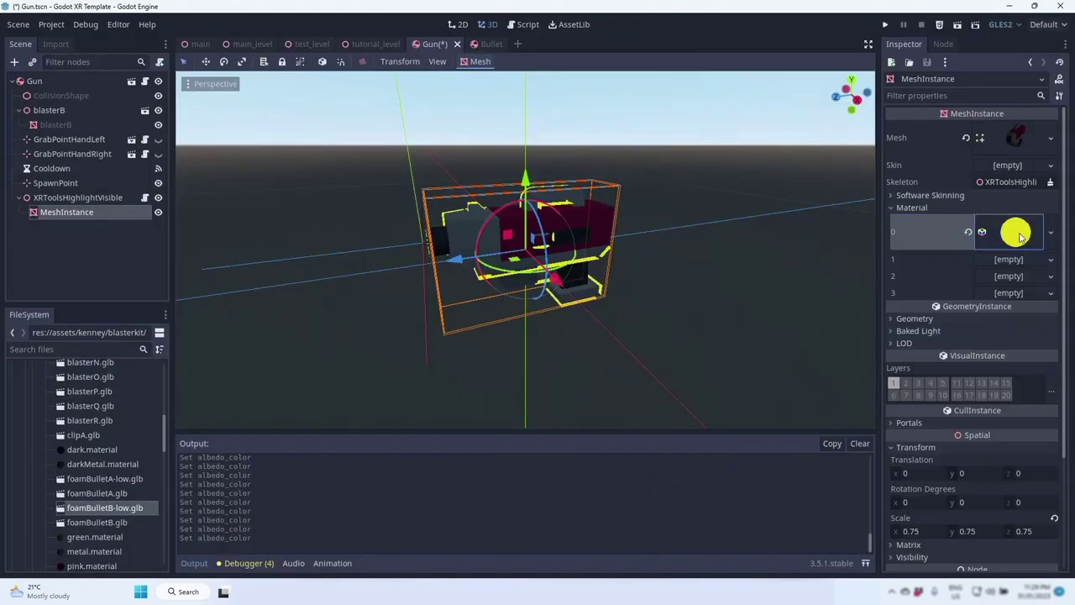
Copy the highlight material from slot 0 into material slots 1, 2 and 3 of the MeshInstance.
{"action": "left_click", "coordinate": [1050, 232]}
{"action": "left_click", "coordinate": [987, 415]}
{"action": "left_click", "coordinate": [1049, 259]}
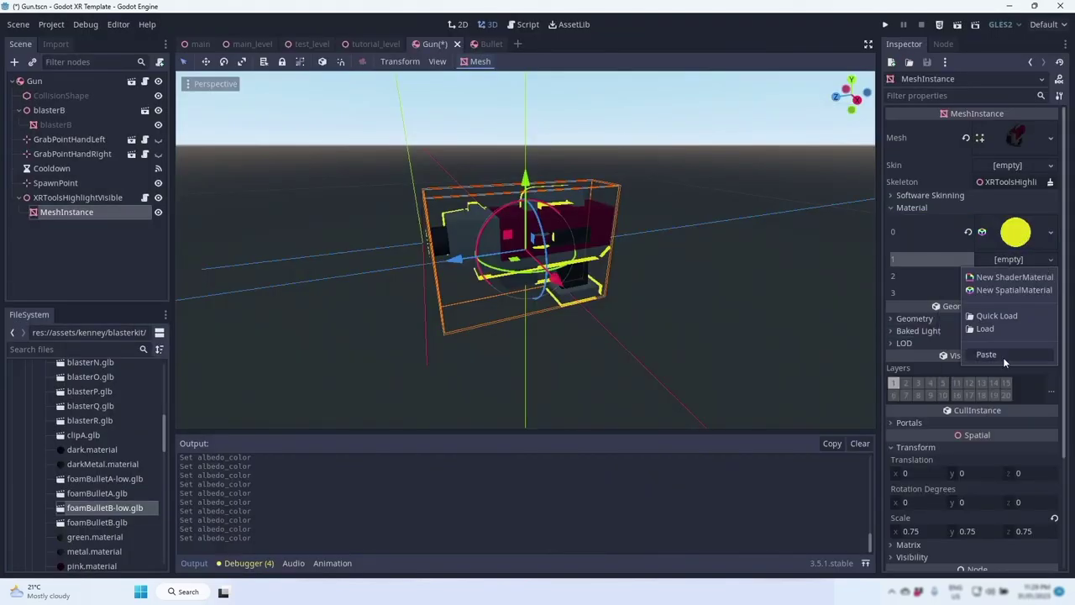
{"action": "left_click", "coordinate": [1003, 357]}
{"action": "left_click", "coordinate": [1050, 297]}
{"action": "left_click", "coordinate": [987, 392]}
{"action": "left_click", "coordinate": [1049, 346]}
{"action": "left_click", "coordinate": [995, 424]}
{"action": "middle_click_drag", "start_coordinate": [713, 258], "coordinate": [681, 297]}
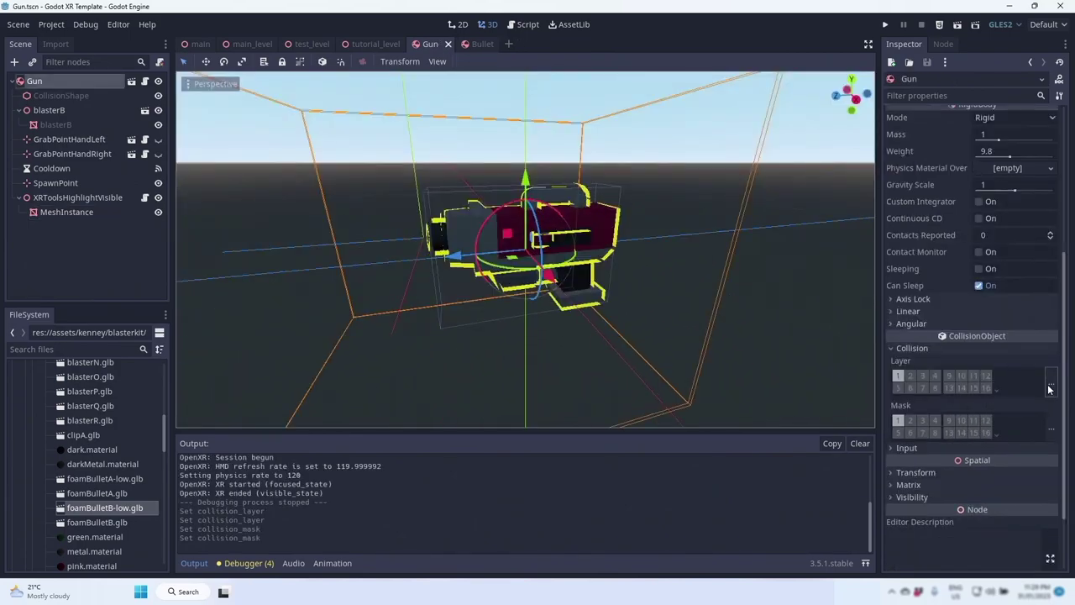
Set the Gun's collision layer to only Pickable Objects and its mask to Static World, Dynamic World and Pickable Objects.
{"action": "left_click", "coordinate": [1049, 388]}
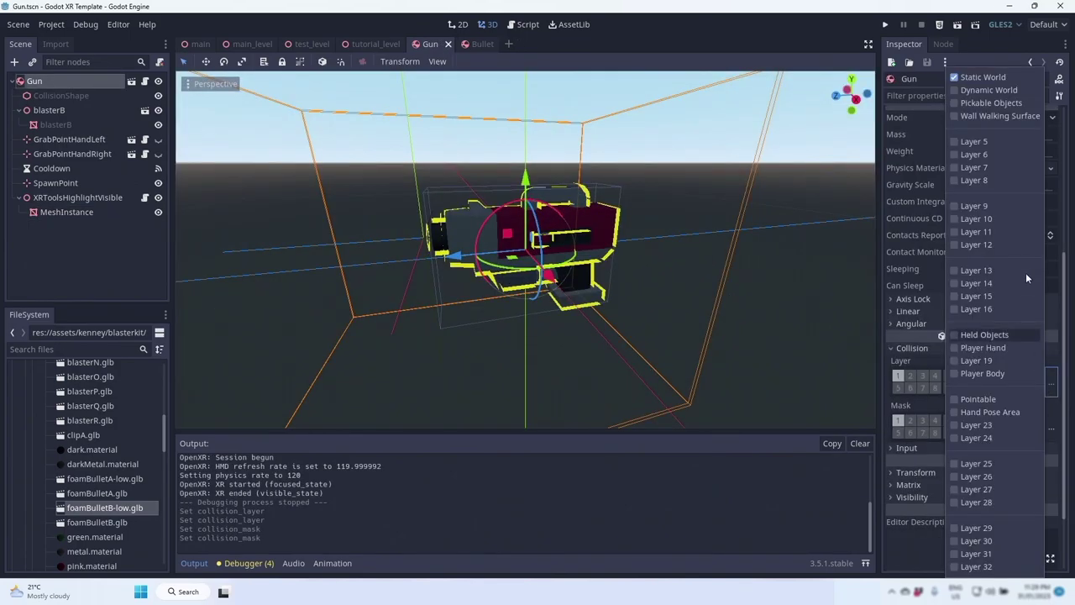
{"action": "left_click", "coordinate": [977, 103]}
{"action": "left_click", "coordinate": [978, 77]}
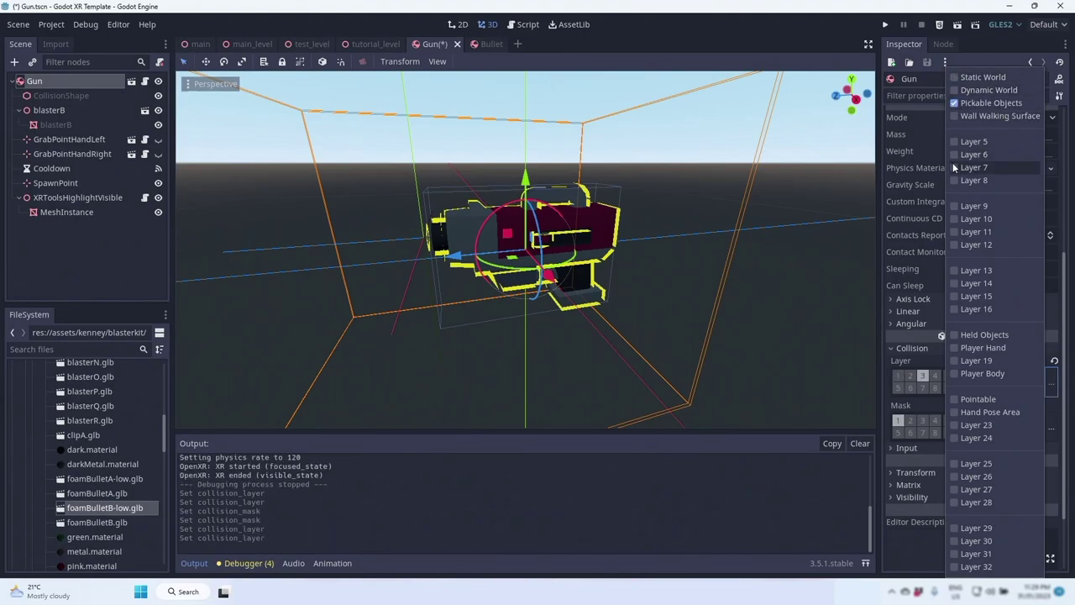
{"action": "left_click", "coordinate": [1049, 434]}
{"action": "left_click", "coordinate": [1049, 435]}
{"action": "left_click", "coordinate": [982, 90]}
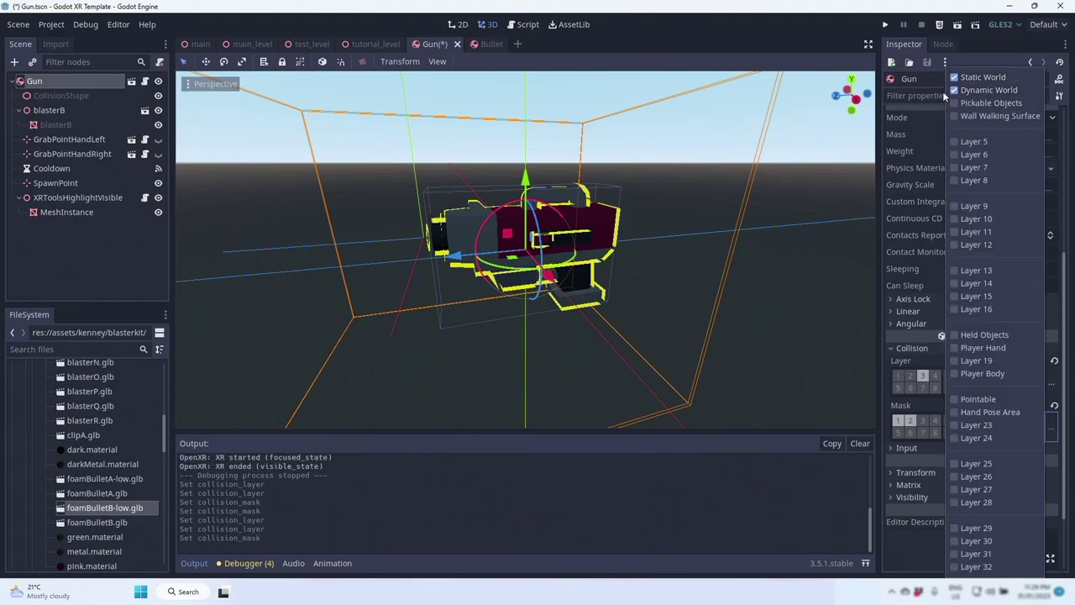
{"action": "left_click", "coordinate": [962, 106]}
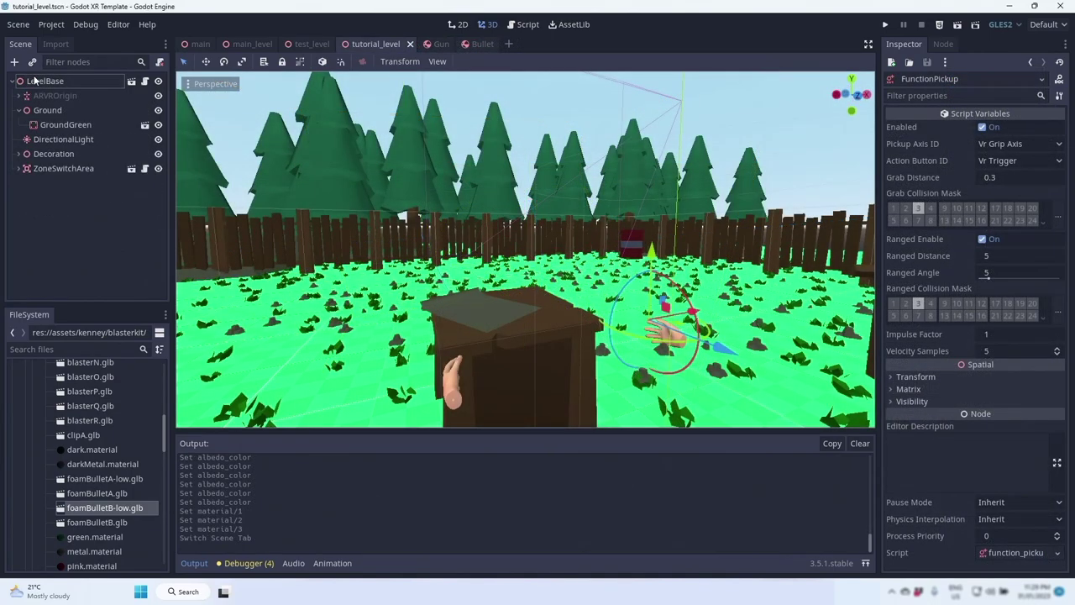
Instance Gun.tscn as a child of LevelBase in the tutorial level.
{"action": "left_click", "coordinate": [37, 81]}
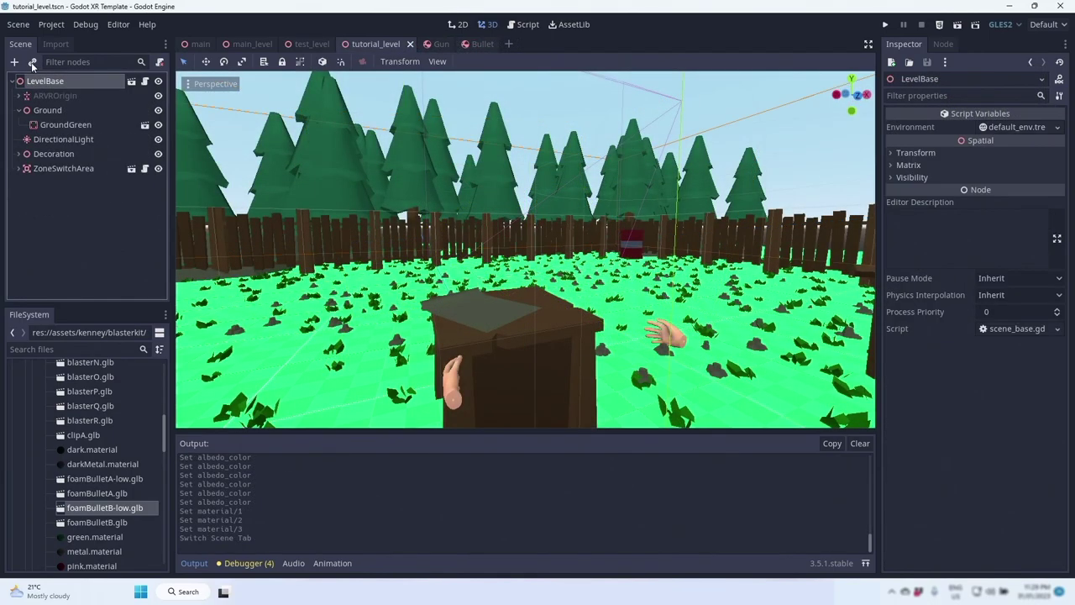
{"action": "left_click", "coordinate": [32, 62]}
{"action": "type", "text": "gun"}
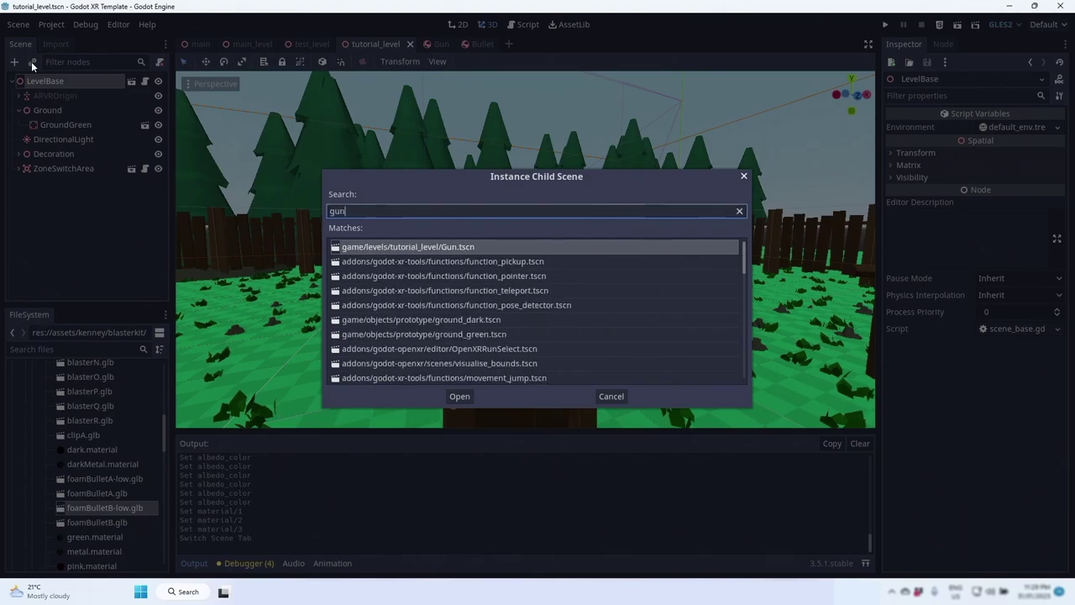
{"action": "double_click", "coordinate": [430, 245]}
Move and rotate the gun so that it lies on top of the wooden table in the tutorial level.
{"action": "scroll", "coordinate": [411, 223], "scroll_direction": "down", "scroll_amount": 7}
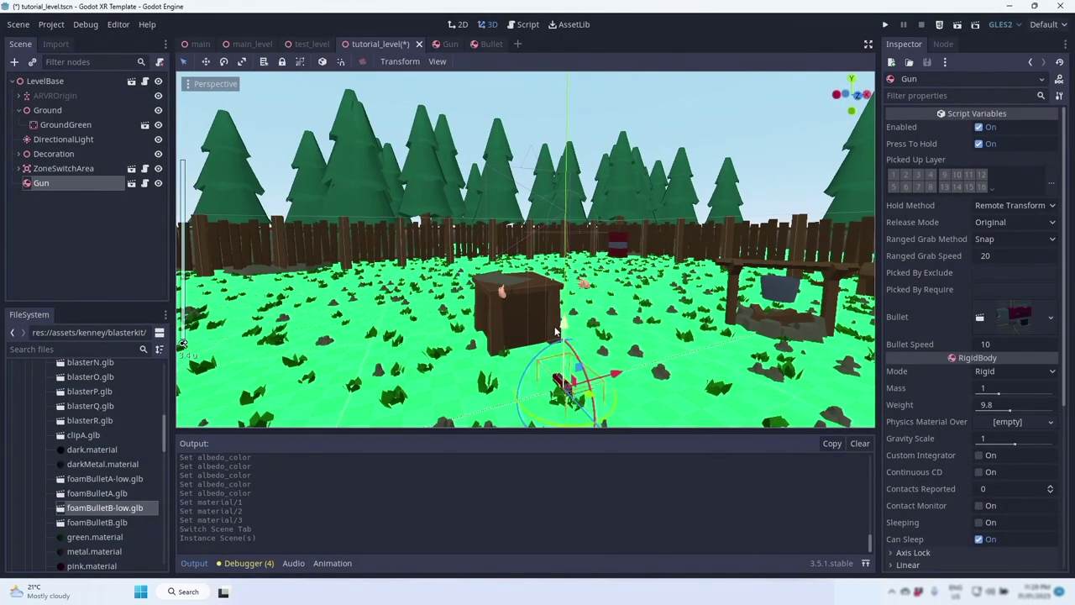
{"action": "left_click_drag", "start_coordinate": [564, 332], "coordinate": [564, 217]}
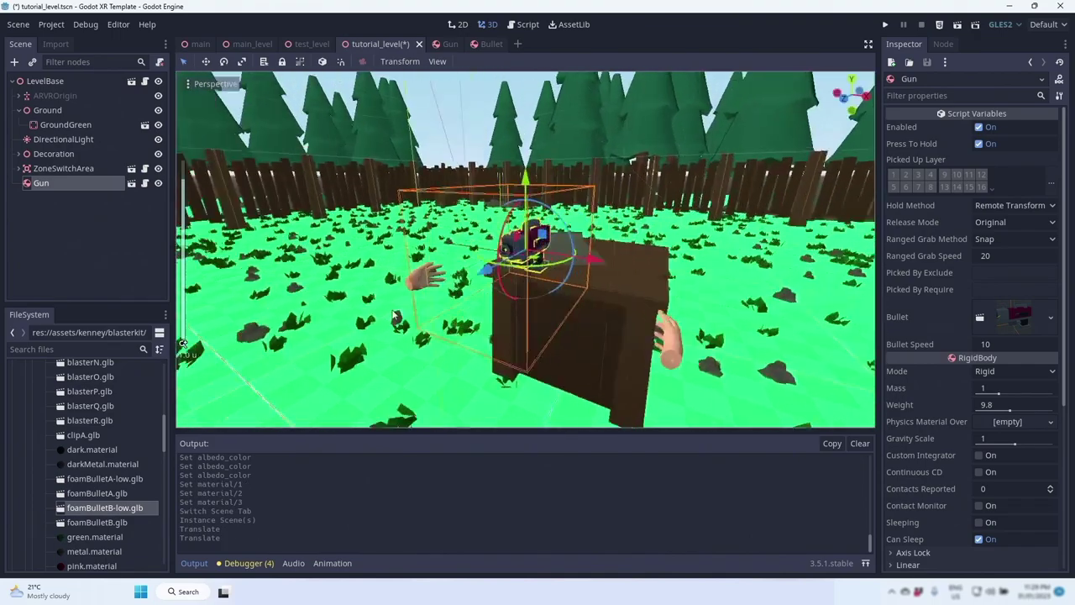
{"action": "middle_click_drag", "start_coordinate": [537, 239], "coordinate": [453, 273]}
{"action": "left_click_drag", "start_coordinate": [467, 273], "coordinate": [764, 325]}
{"action": "left_click", "coordinate": [655, 260]}
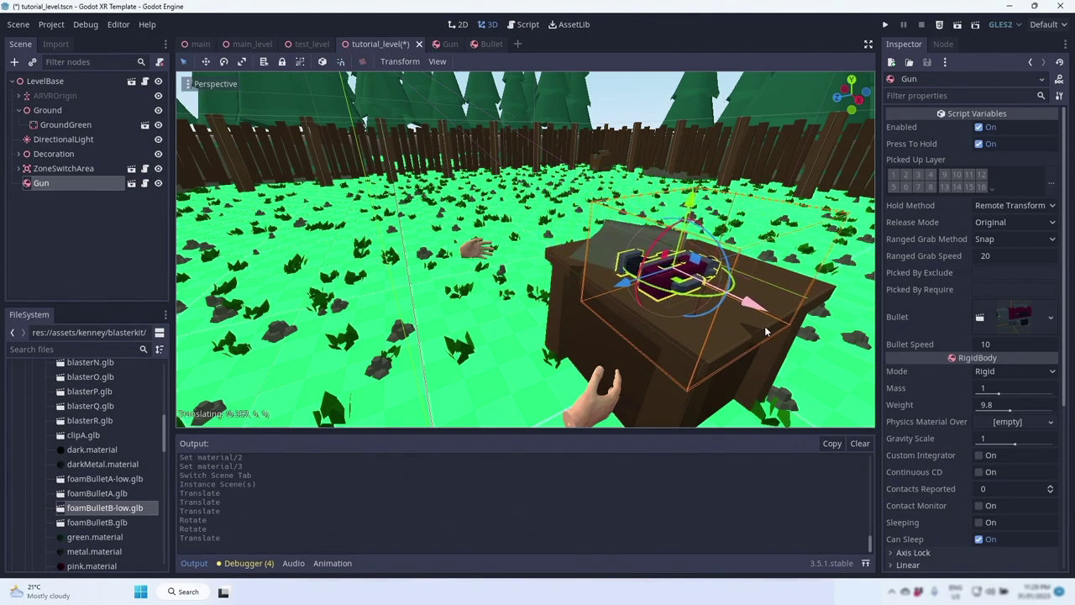
{"action": "left_click_drag", "start_coordinate": [764, 326], "coordinate": [765, 329]}
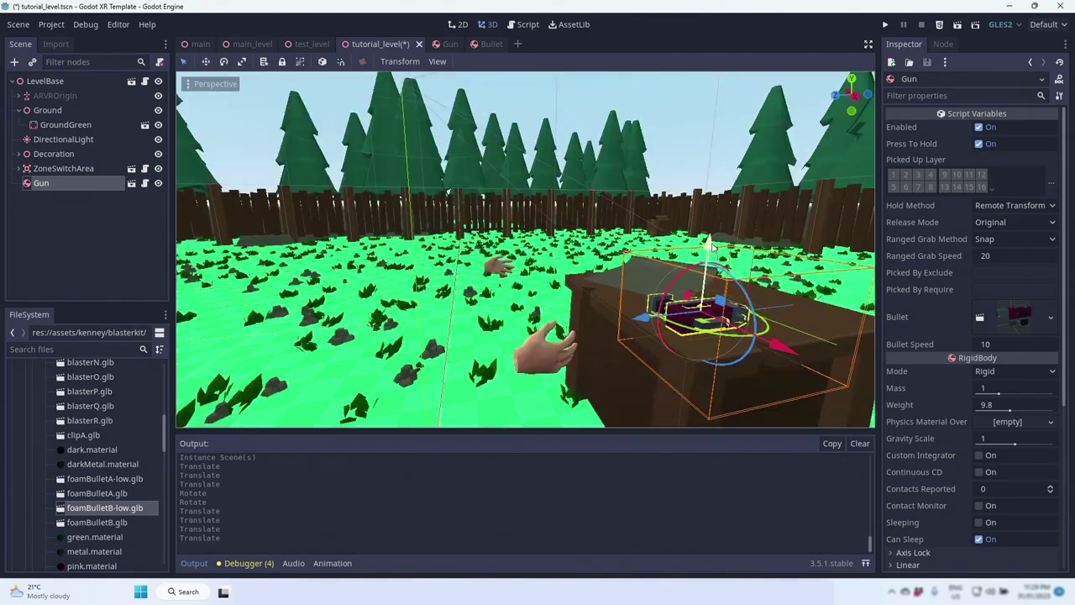
{"action": "left_click_drag", "start_coordinate": [708, 242], "coordinate": [709, 253]}
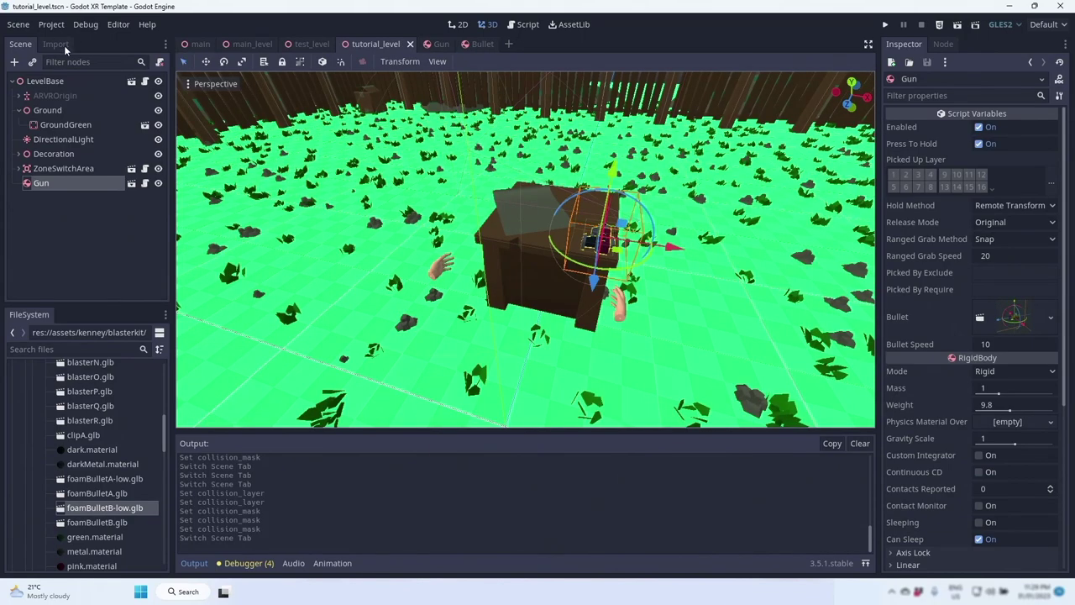
Create a new scene with a Spatial root node and rename the root Target.
{"action": "left_click", "coordinate": [29, 28]}
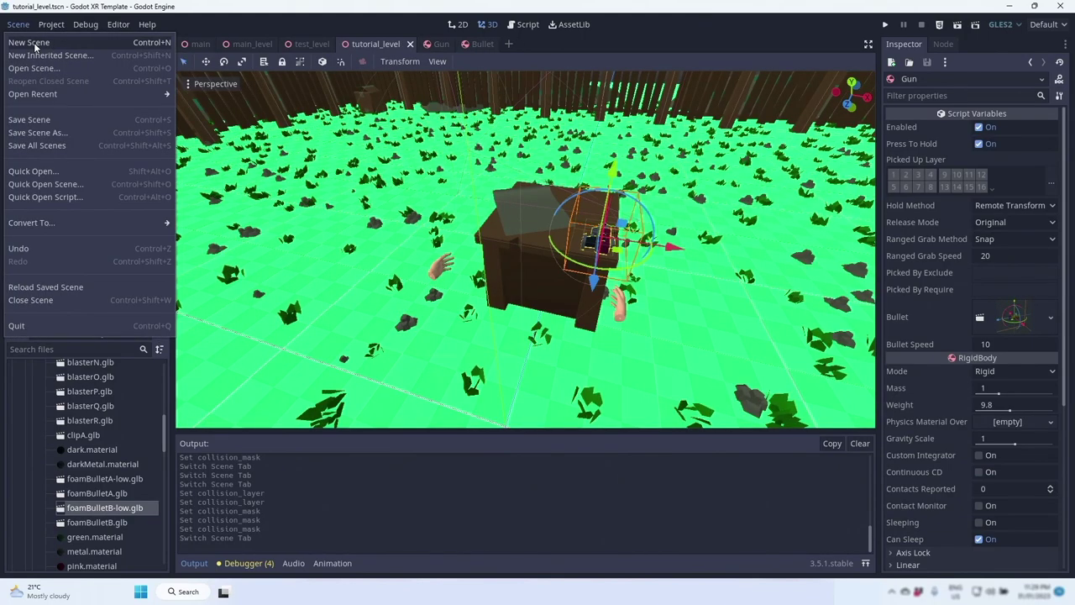
{"action": "left_click", "coordinate": [30, 42]}
{"action": "left_click", "coordinate": [101, 112]}
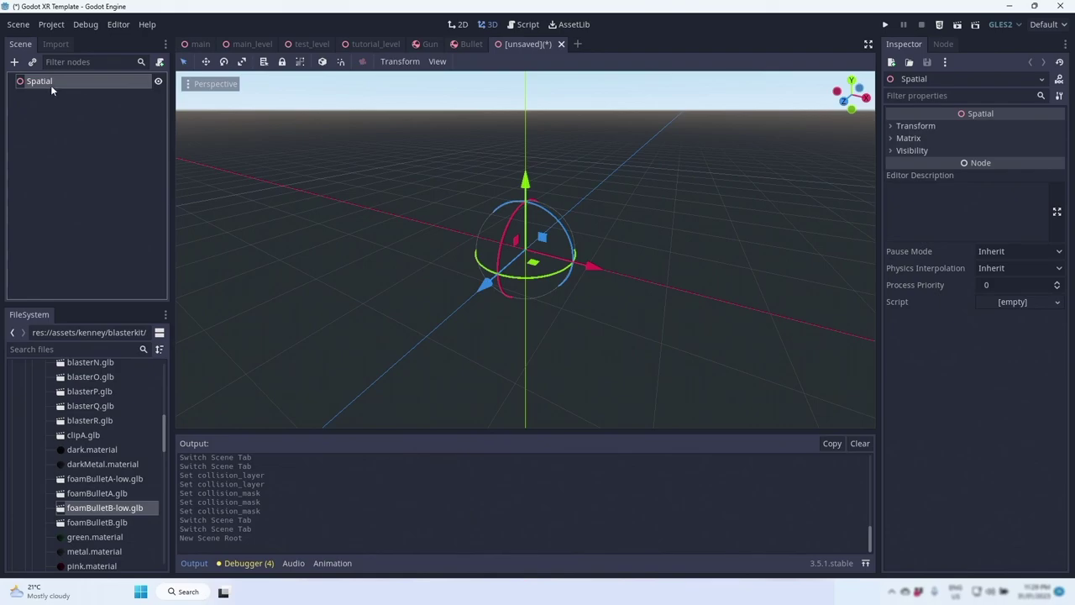
{"action": "double_click", "coordinate": [50, 83]}
{"action": "type", "text": "Target"}
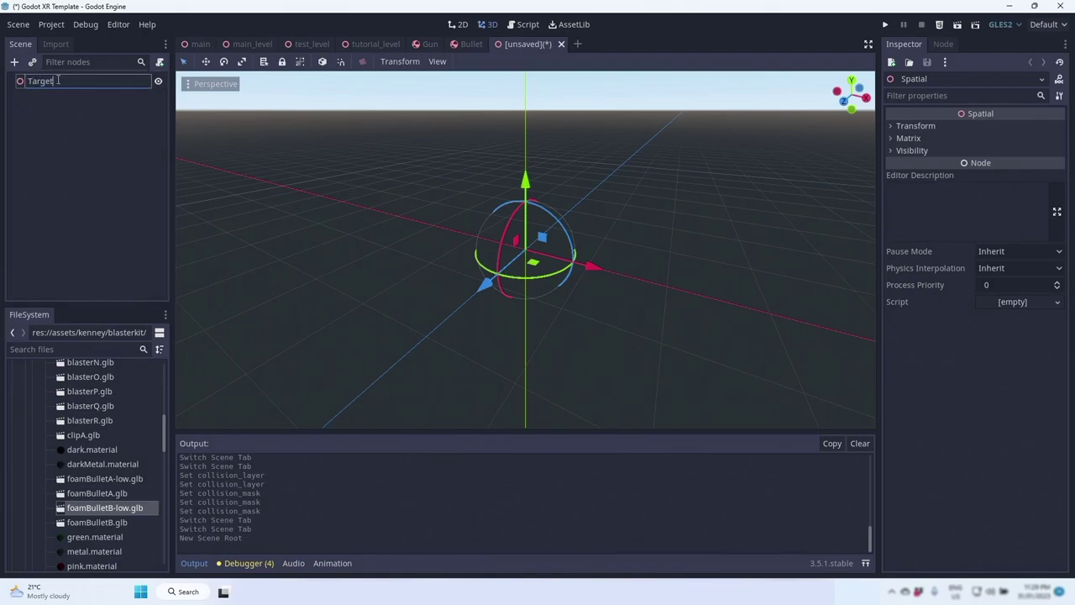
Add an Area node under the Target root and set its collision mask to only Dynamic World.
{"action": "key", "text": "Return"}
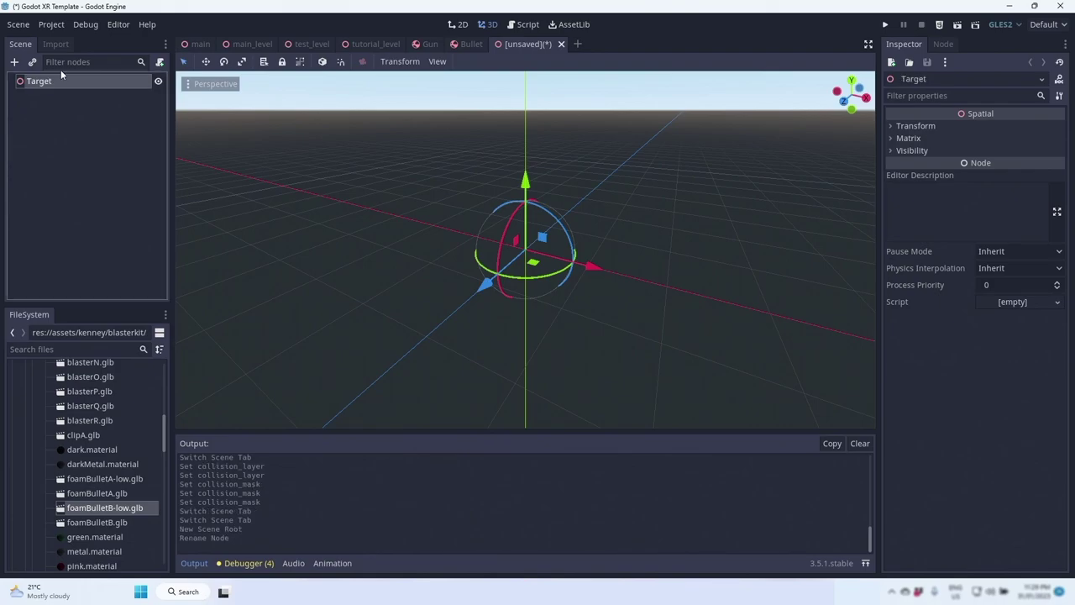
{"action": "left_click", "coordinate": [15, 62]}
{"action": "type", "text": "area"}
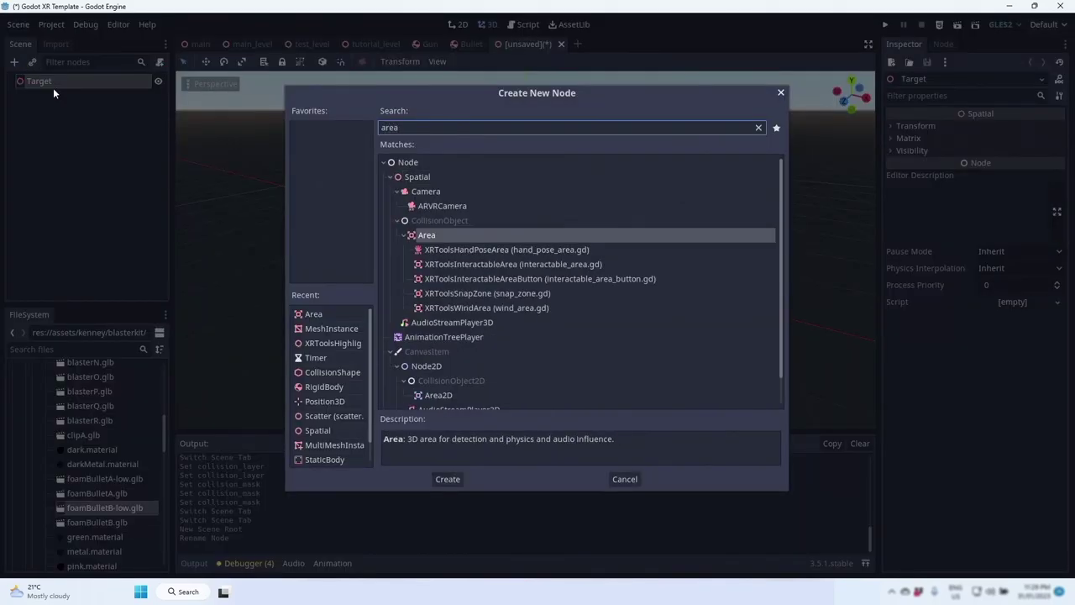
{"action": "double_click", "coordinate": [425, 235]}
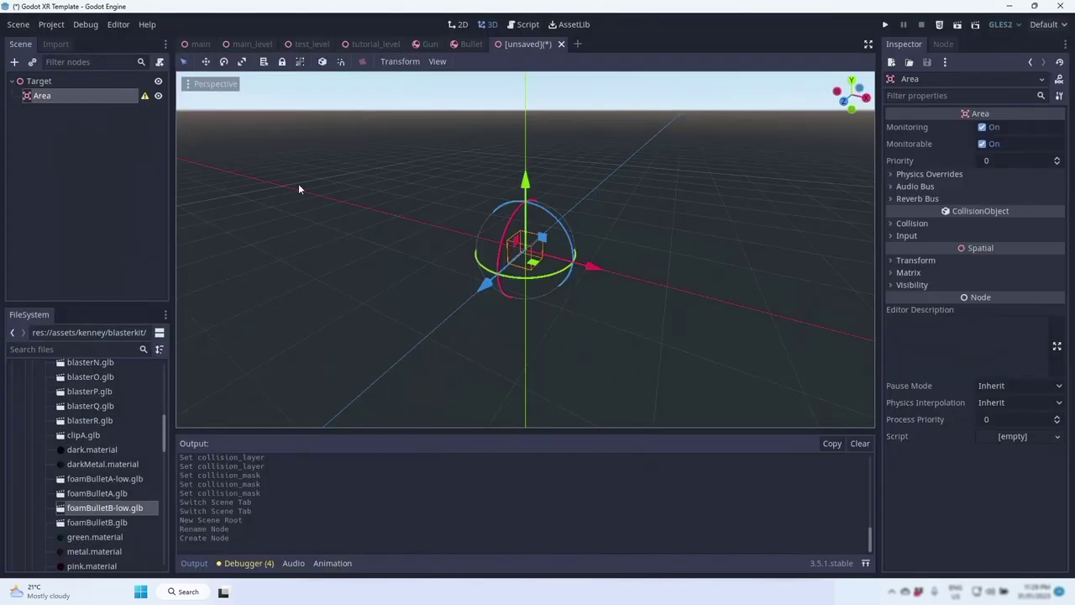
{"action": "left_click", "coordinate": [912, 223]}
{"action": "left_click", "coordinate": [1058, 304]}
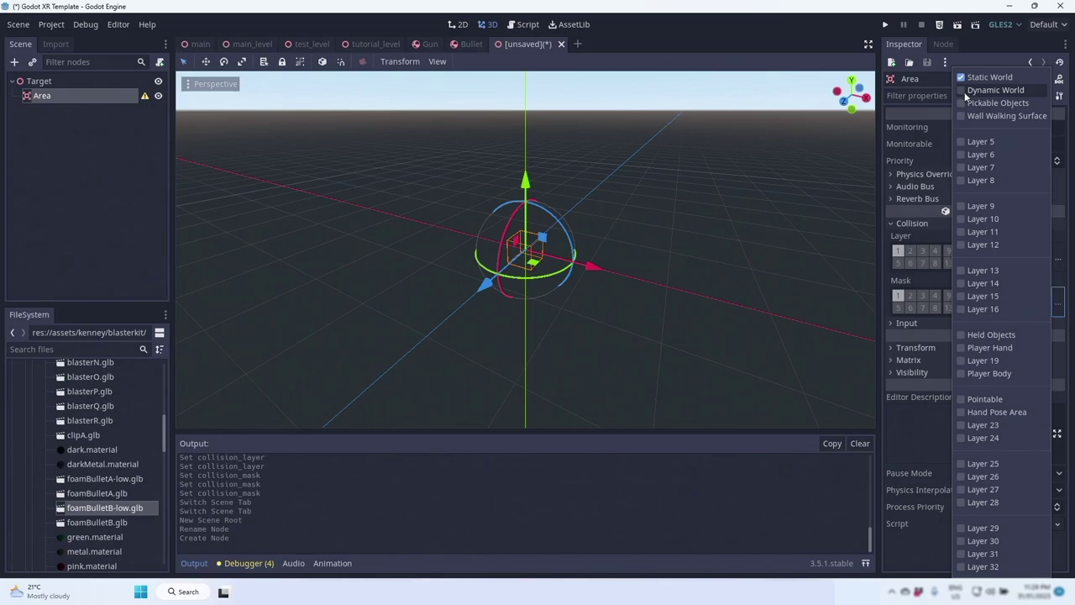
{"action": "left_click", "coordinate": [964, 90]}
{"action": "left_click", "coordinate": [962, 78]}
Instance targetA.glb from the blasterkit assets as a child of Target and rotate it to face front.
{"action": "scroll", "coordinate": [95, 474], "scroll_direction": "down", "scroll_amount": 5}
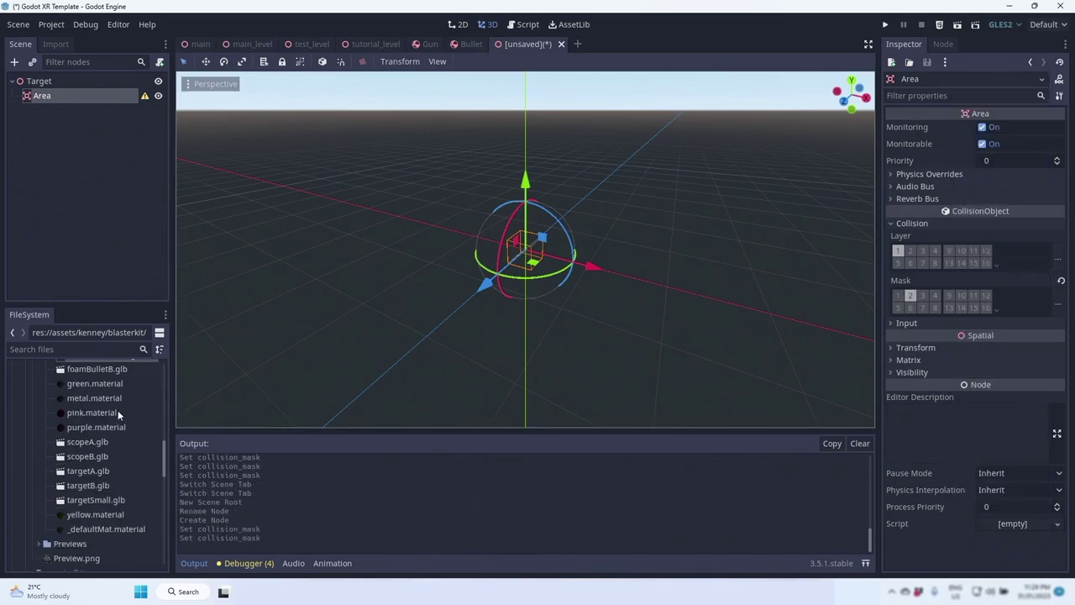
{"action": "left_click_drag", "start_coordinate": [95, 474], "coordinate": [89, 99]}
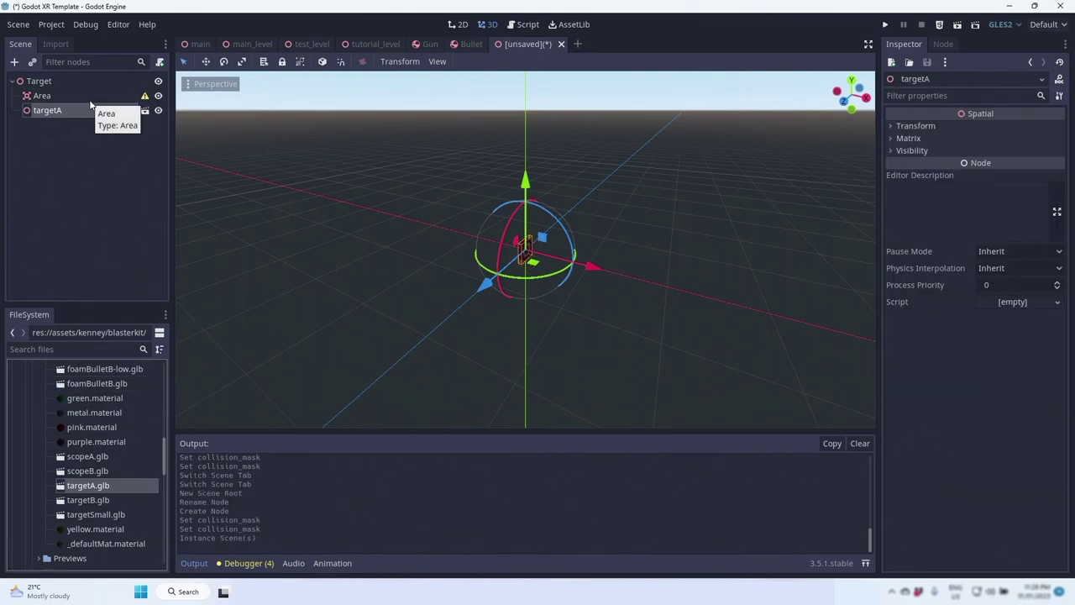
{"action": "left_click_drag", "start_coordinate": [540, 277], "coordinate": [468, 266]}
{"action": "left_click_drag", "start_coordinate": [468, 267], "coordinate": [466, 260]}
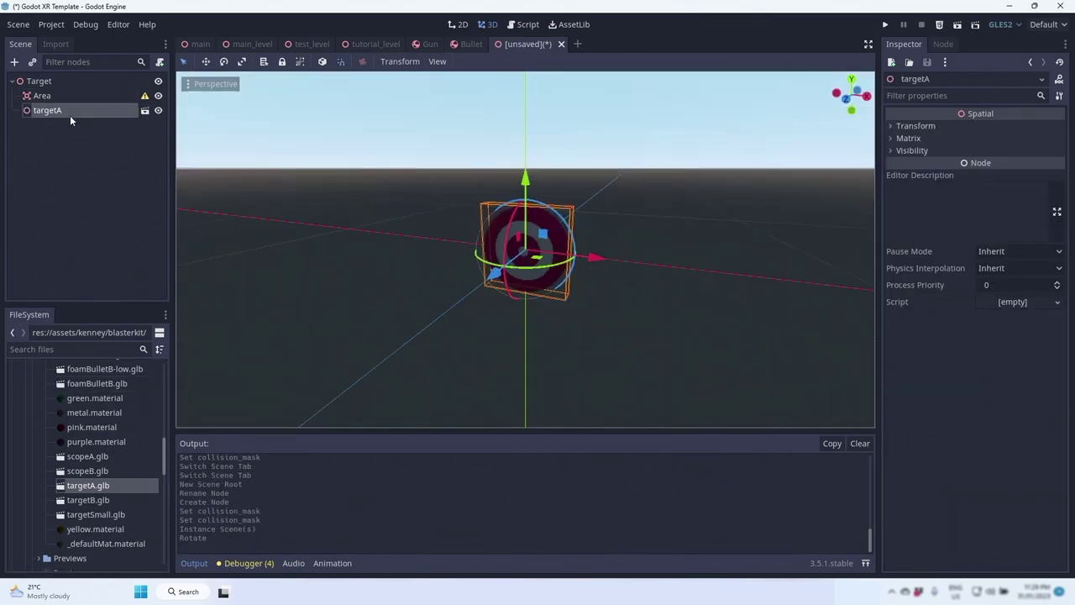
Add a CollisionShape node under Area and give it a new CylinderShape.
{"action": "left_click", "coordinate": [42, 96]}
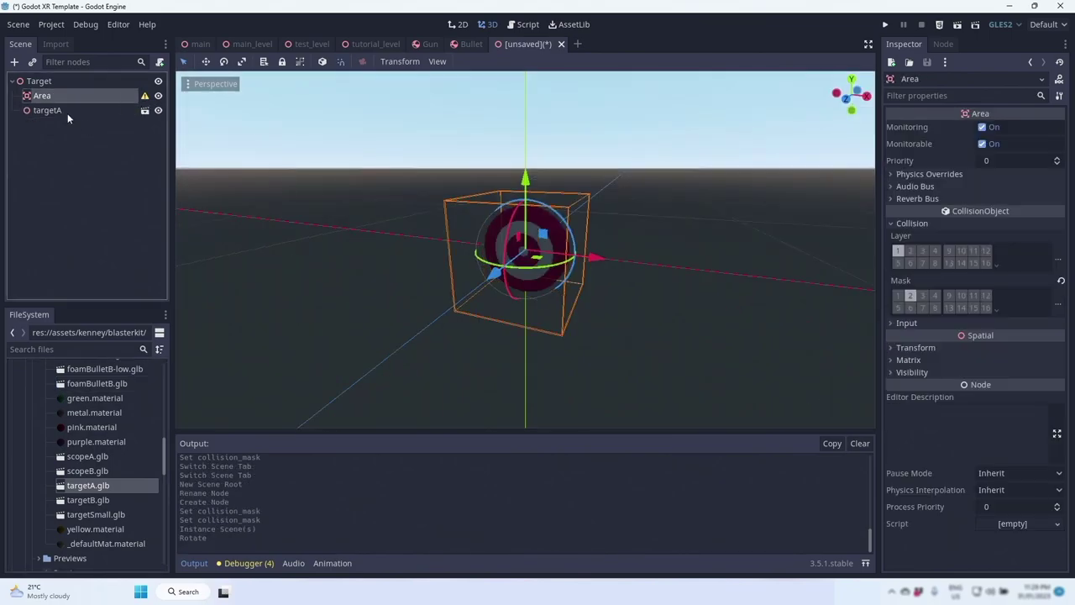
{"action": "left_click", "coordinate": [14, 61]}
{"action": "type", "text": "Colli"}
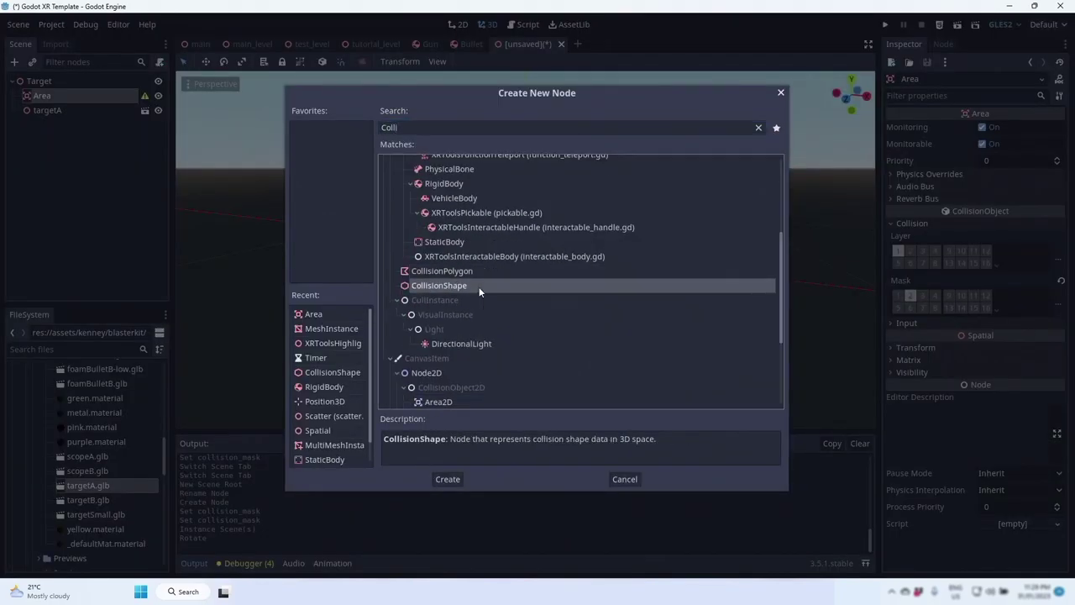
{"action": "double_click", "coordinate": [479, 286]}
{"action": "left_click", "coordinate": [1028, 127]}
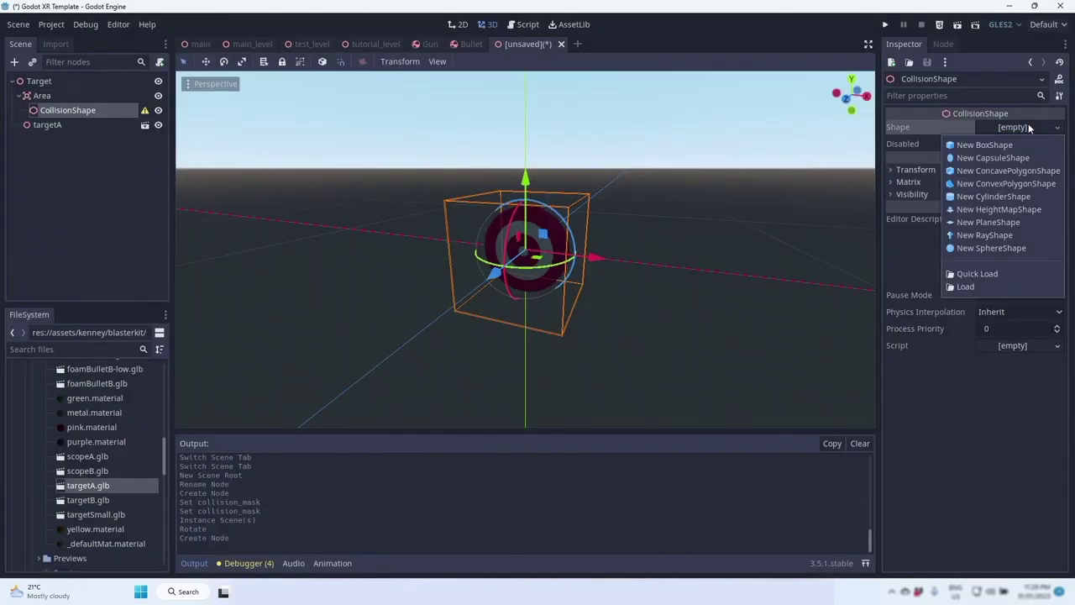
{"action": "left_click", "coordinate": [1018, 199]}
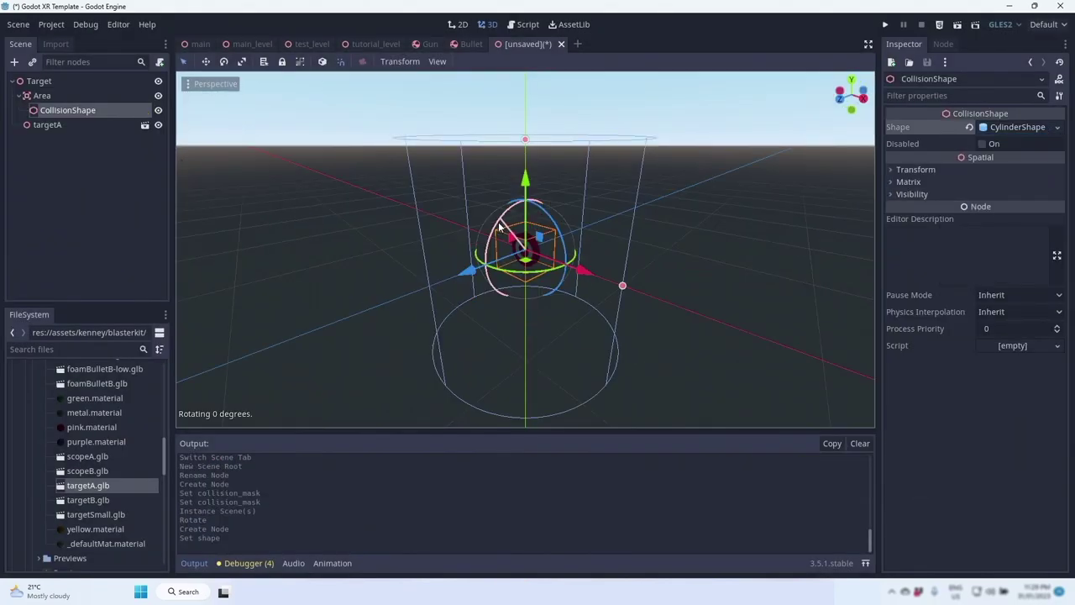
Rotate the cylinder collision shape to match the target's facing and shrink its height and radius to fit closely around the target disc.
{"action": "left_click_drag", "start_coordinate": [501, 228], "coordinate": [495, 288]}
{"action": "left_click_drag", "start_coordinate": [429, 287], "coordinate": [521, 254]}
{"action": "left_click_drag", "start_coordinate": [622, 286], "coordinate": [545, 255]}
{"action": "scroll", "coordinate": [526, 258], "scroll_direction": "up", "scroll_amount": 15}
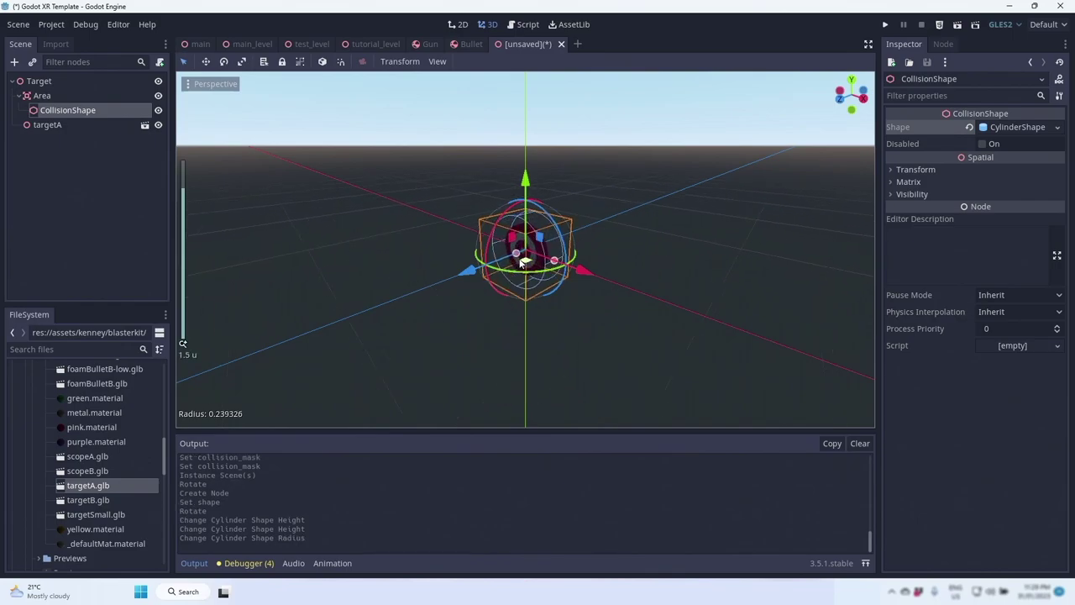
{"action": "middle_click_drag", "start_coordinate": [518, 262], "coordinate": [542, 254]}
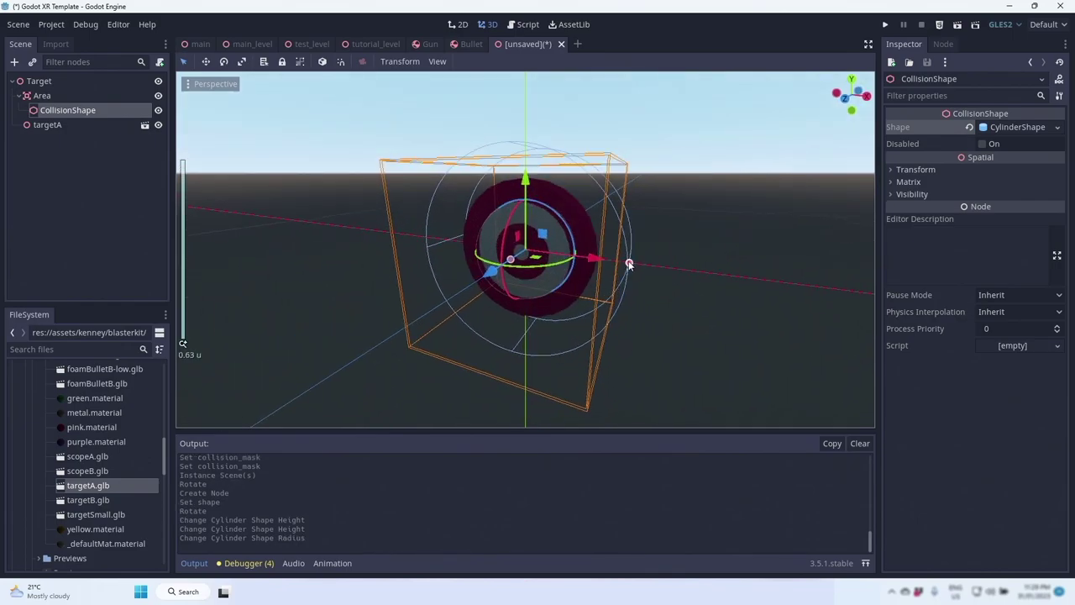
{"action": "left_click_drag", "start_coordinate": [628, 262], "coordinate": [599, 261]}
{"action": "middle_click_drag", "start_coordinate": [536, 287], "coordinate": [445, 269]}
Save the scene as Target.tscn in the tutorial_level folder and attach a new Target.gd script to the Target root.
{"action": "key", "text": "ctrl+s"}
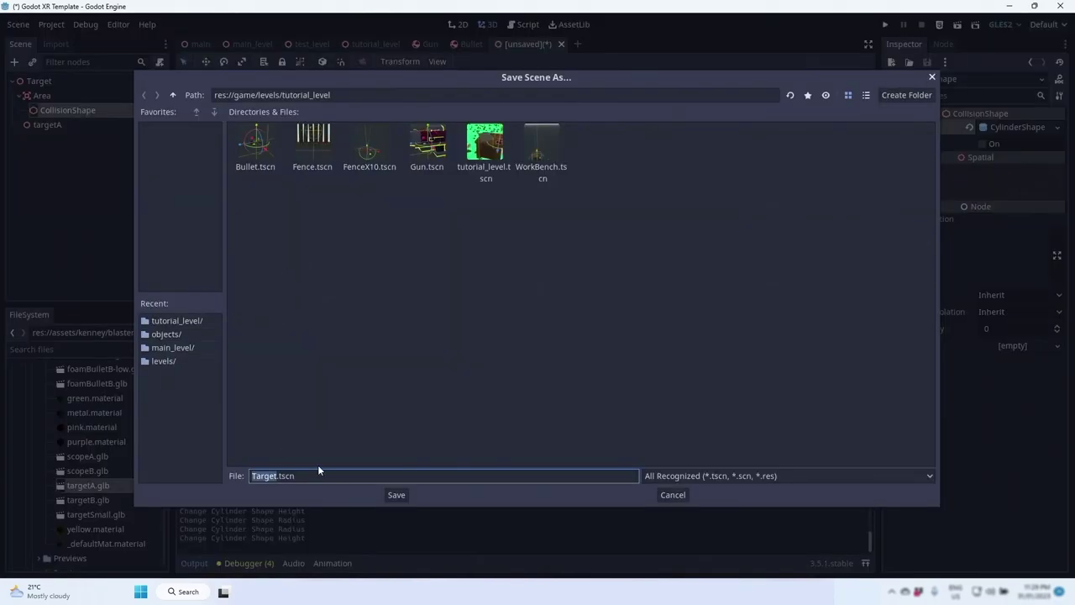
{"action": "left_click", "coordinate": [395, 495]}
{"action": "left_click", "coordinate": [42, 81]}
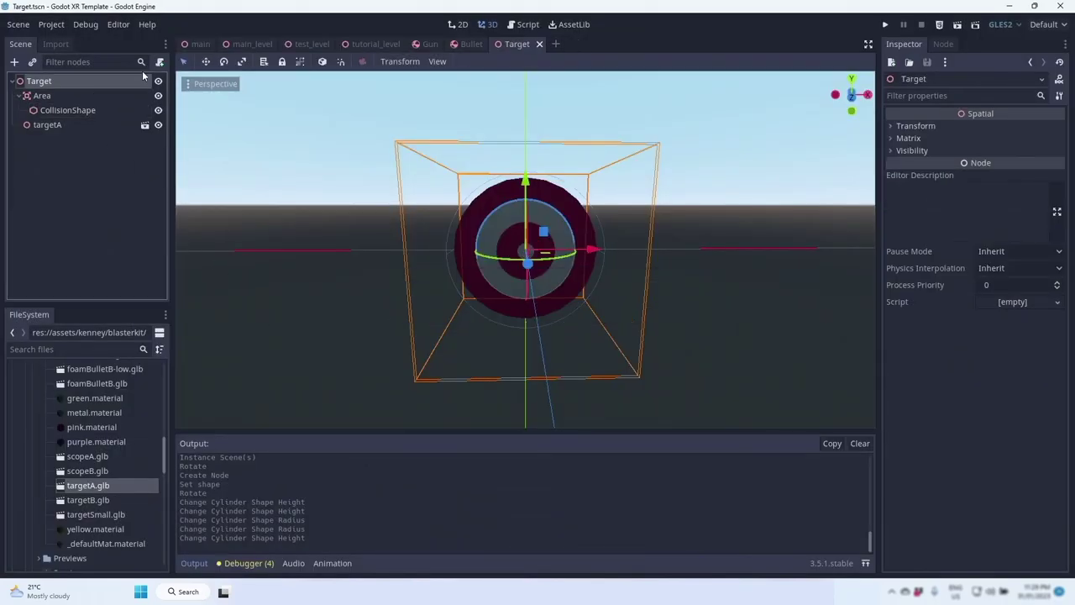
{"action": "left_click", "coordinate": [159, 61]}
{"action": "left_click", "coordinate": [498, 368]}
Connect the Area's body_entered signal to the Target script's _on_Area_body_entered method.
{"action": "left_click", "coordinate": [69, 97]}
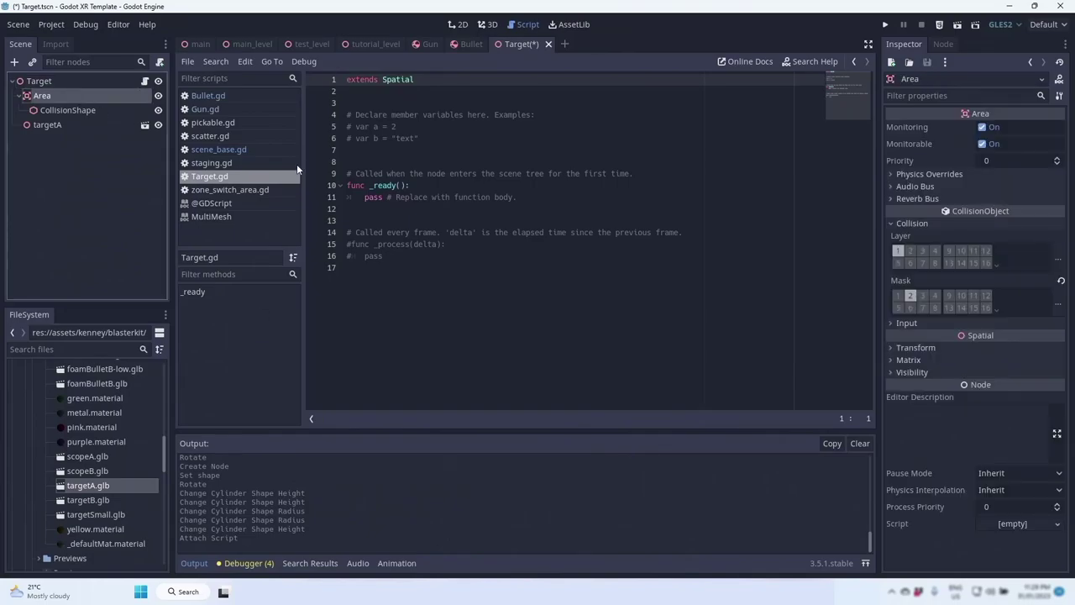
{"action": "left_click", "coordinate": [943, 44]}
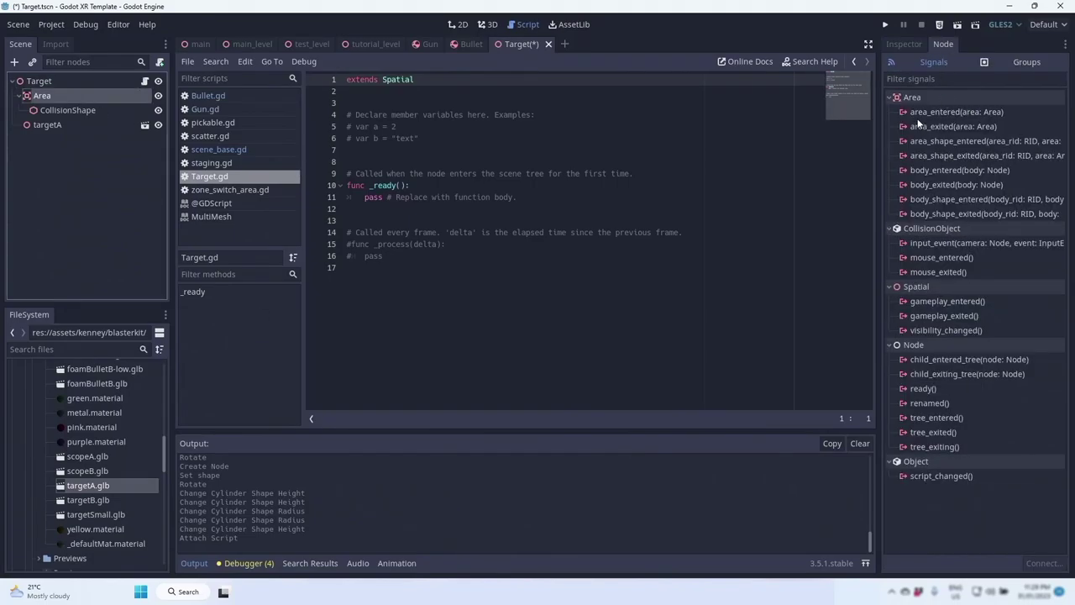
{"action": "double_click", "coordinate": [994, 171]}
{"action": "left_click", "coordinate": [477, 422]}
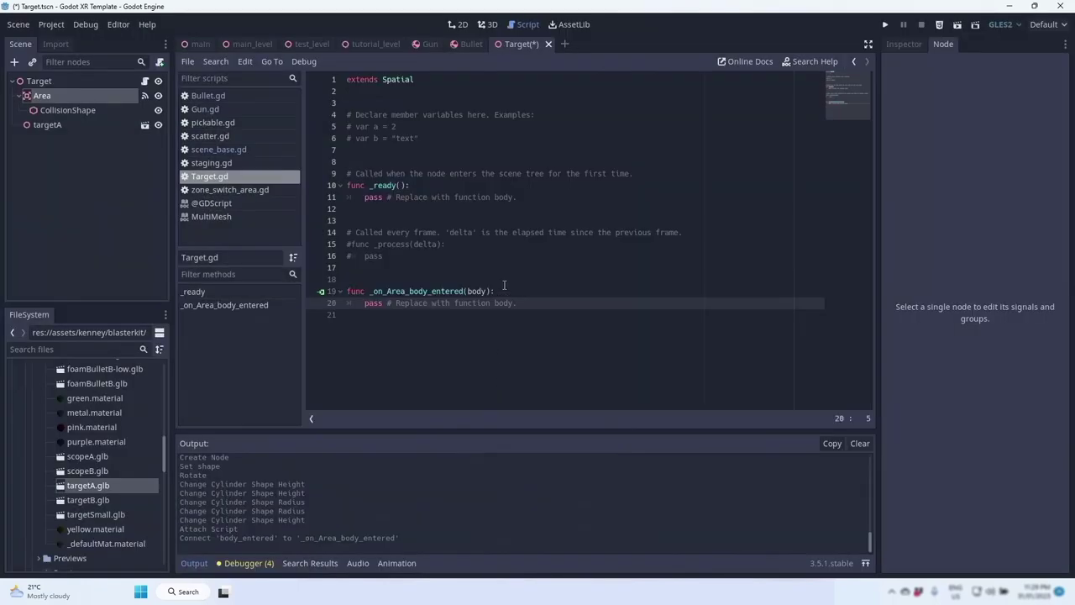
Delete the template comments and the _ready function from Target.gd, keeping only the signal handler.
{"action": "left_click_drag", "start_coordinate": [488, 282], "coordinate": [440, 101]}
{"action": "key", "text": "Delete"}
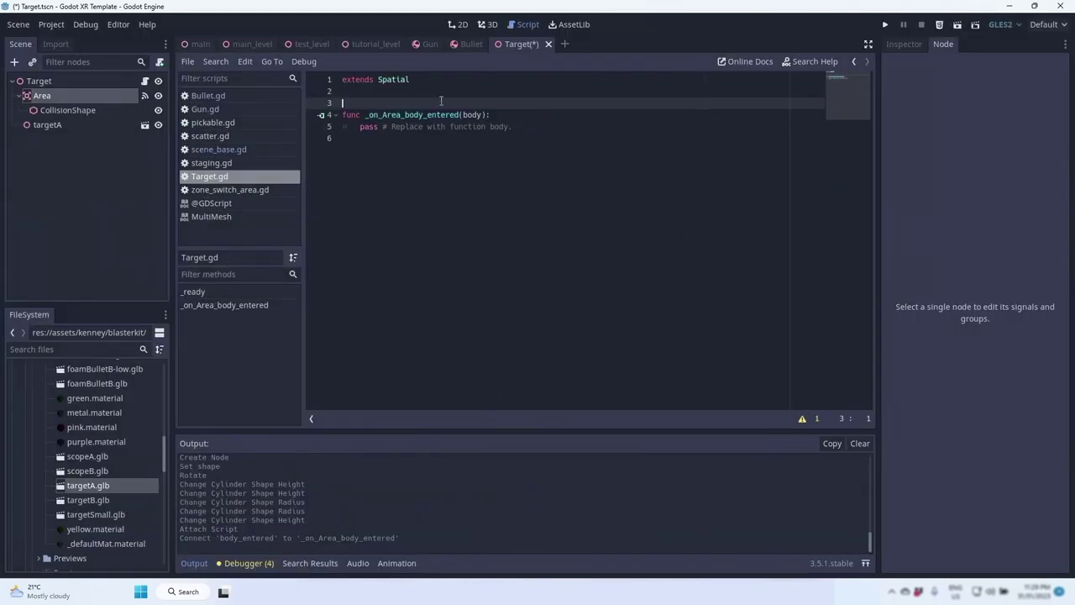
{"action": "key", "text": "Delete"}
Write the comment "we've been hit by a bullet, free our bullet" and the call body.queue_free() in the _on_Area_body_entered handler.
{"action": "type", "text": "# w"}
{"action": "type", "text": "e've been hit by"}
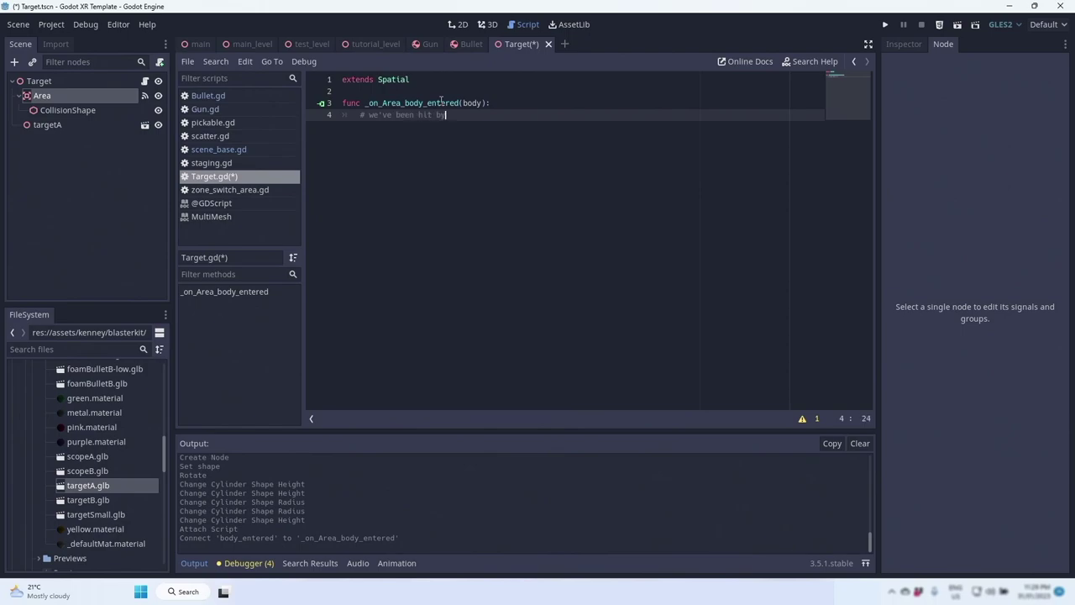
{"action": "type", "text": " a bullet"}
{"action": "key", "text": "Return"}
{"action": "type", "text": "let"}
{"action": "key", "text": "Return"}
{"action": "type", "text": "body."}
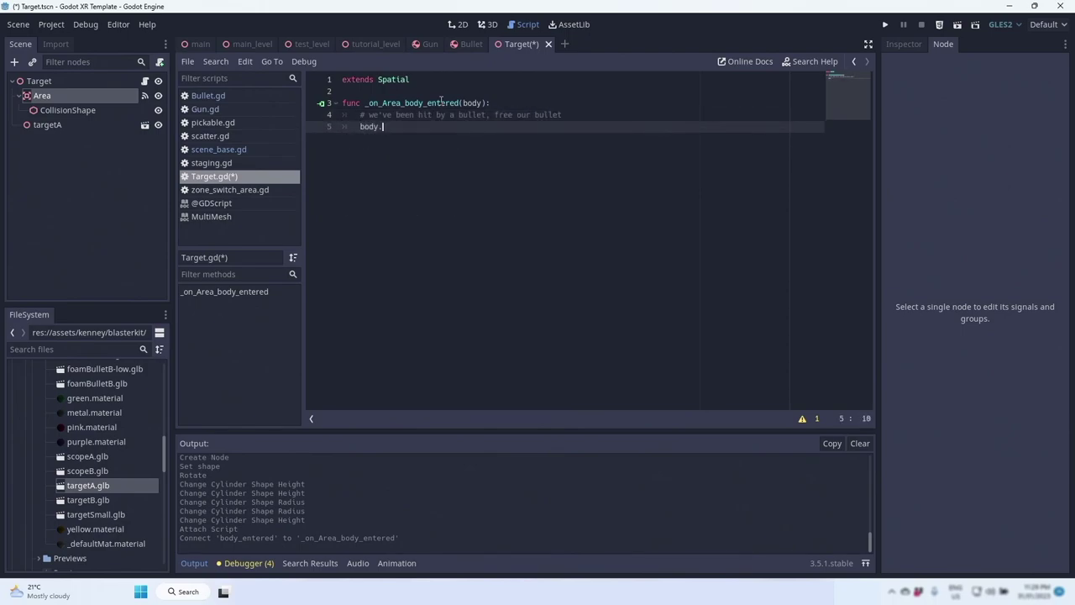
{"action": "type", "text": "queue_free()"}
{"action": "key", "text": "Return"}
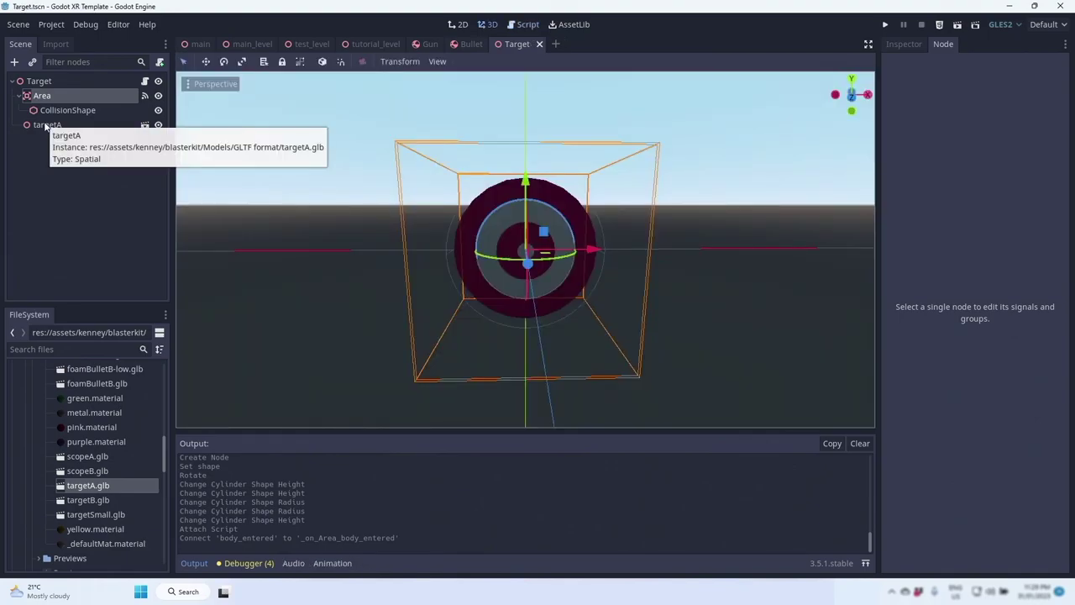
Make targetA a child of Area and have the handler set $Area.transform.origin = Vector3(rand_range(-1.0, 1.0), rand_range(-0.5, 0.5), 0.0).
{"action": "left_click_drag", "start_coordinate": [45, 126], "coordinate": [42, 95]}
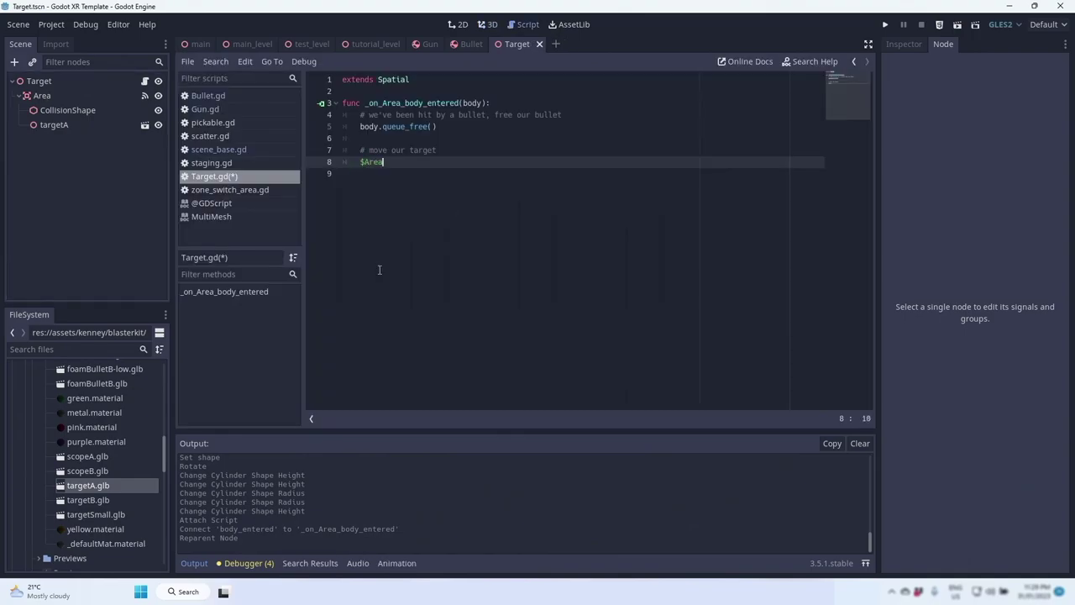
{"action": "type", "text": ".transform.origin"}
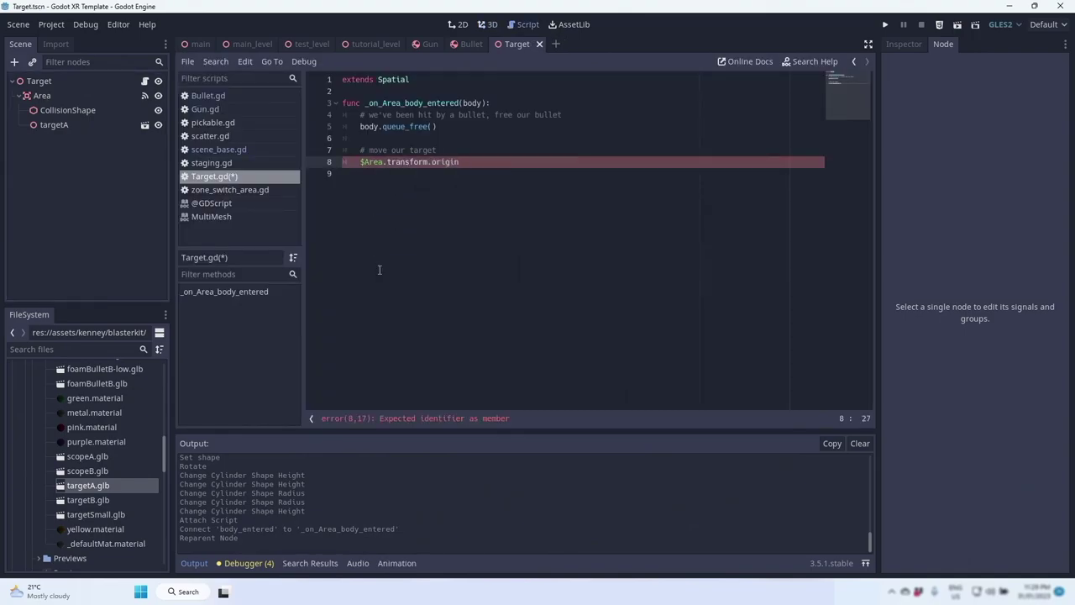
{"action": "type", "text": " = Vector3(rand_range(-1.0"}
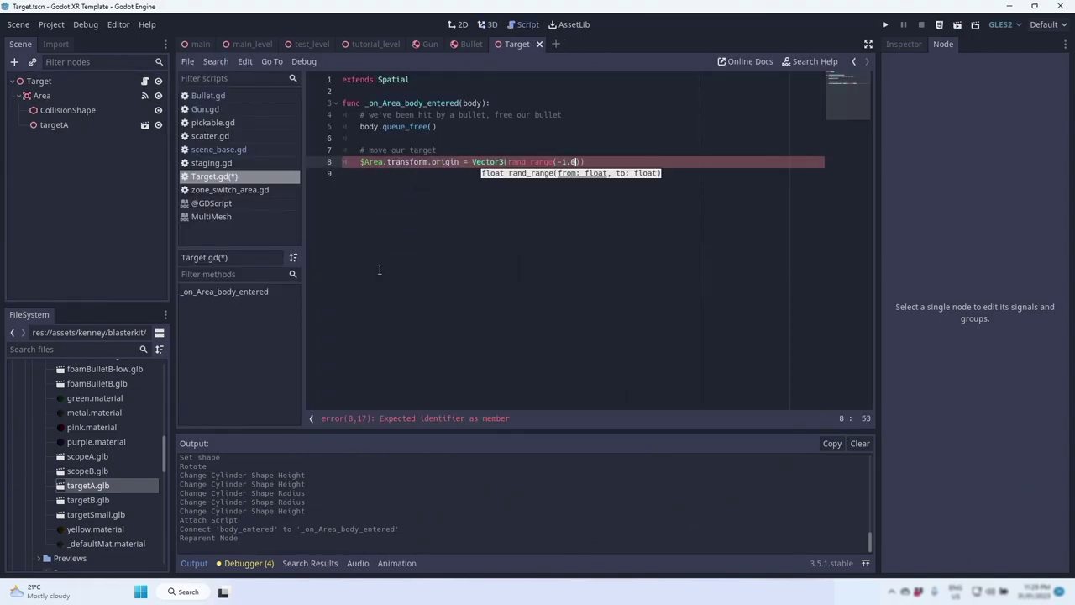
{"action": "key", "text": "Escape"}
{"action": "type", "text": "), rand_range("}
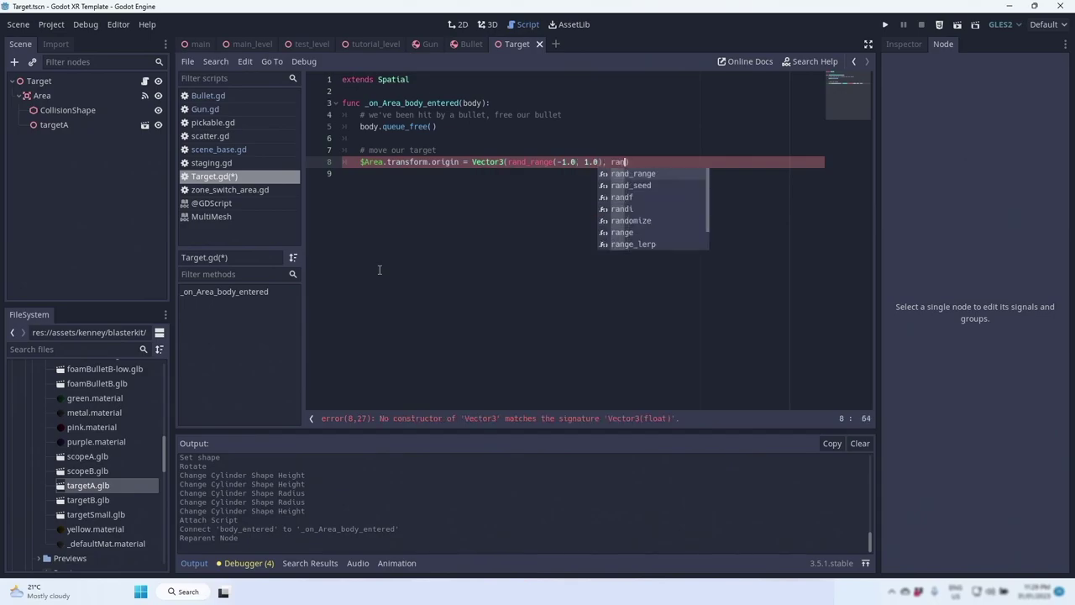
{"action": "type", "text": "-0.5, 0.5), 0.0)"}
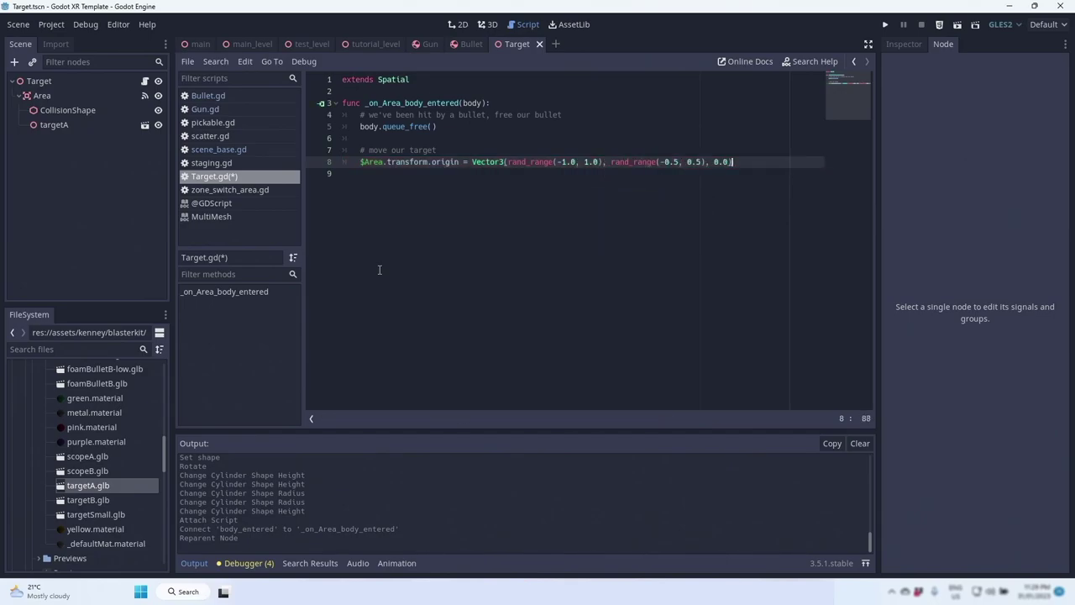
Instance Target.tscn as a child of LevelBase in the tutorial level.
{"action": "left_click", "coordinate": [375, 44]}
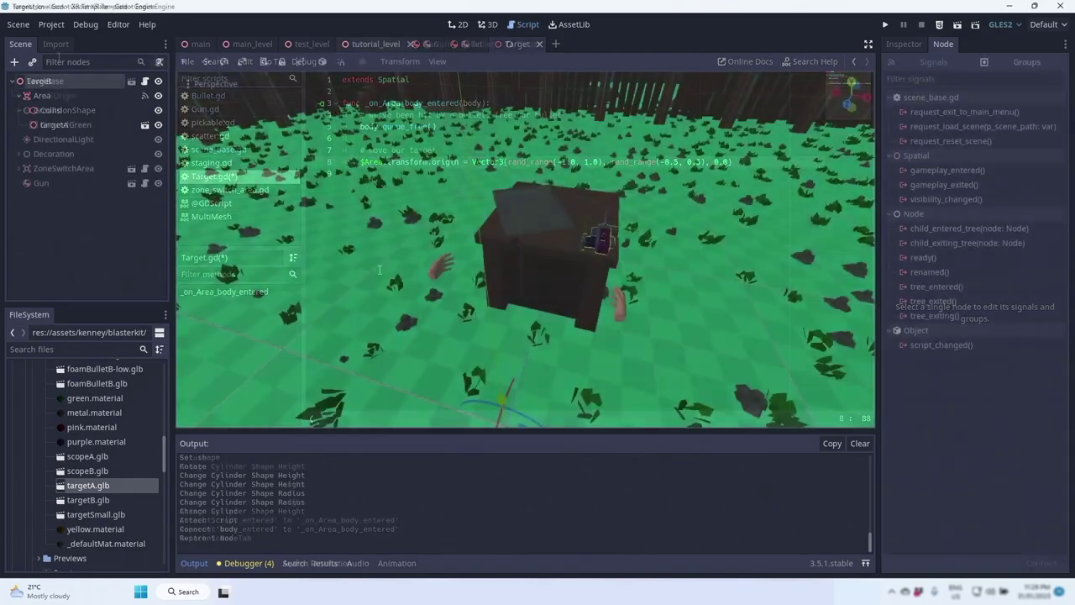
{"action": "left_click", "coordinate": [32, 61]}
{"action": "type", "text": "targe"}
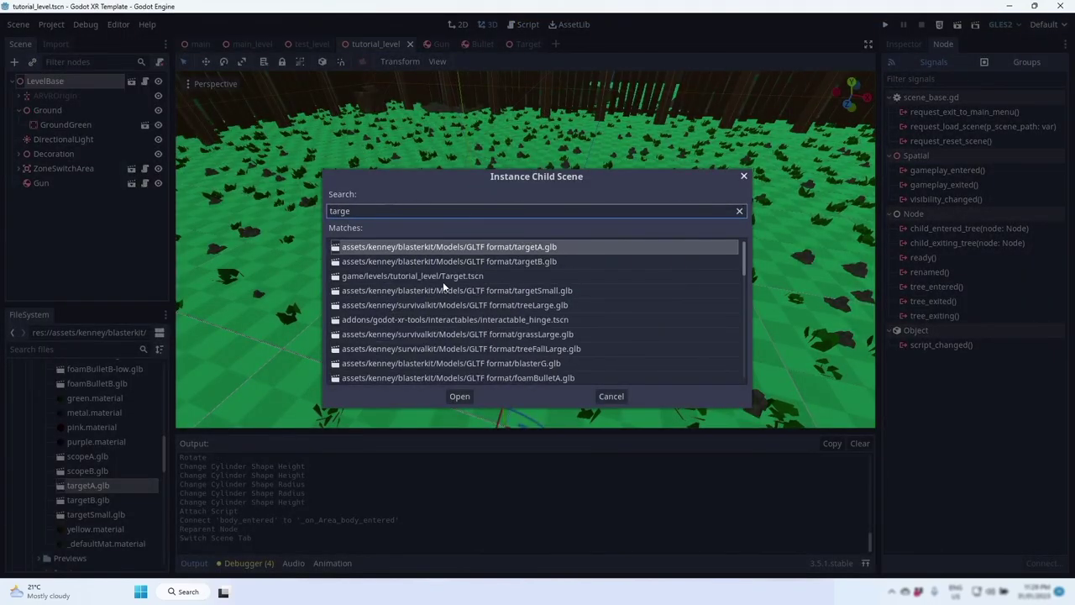
{"action": "double_click", "coordinate": [443, 277]}
Move the Target well beyond the wooden table toward the fence and run the project.
{"action": "left_click_drag", "start_coordinate": [504, 270], "coordinate": [592, 123]}
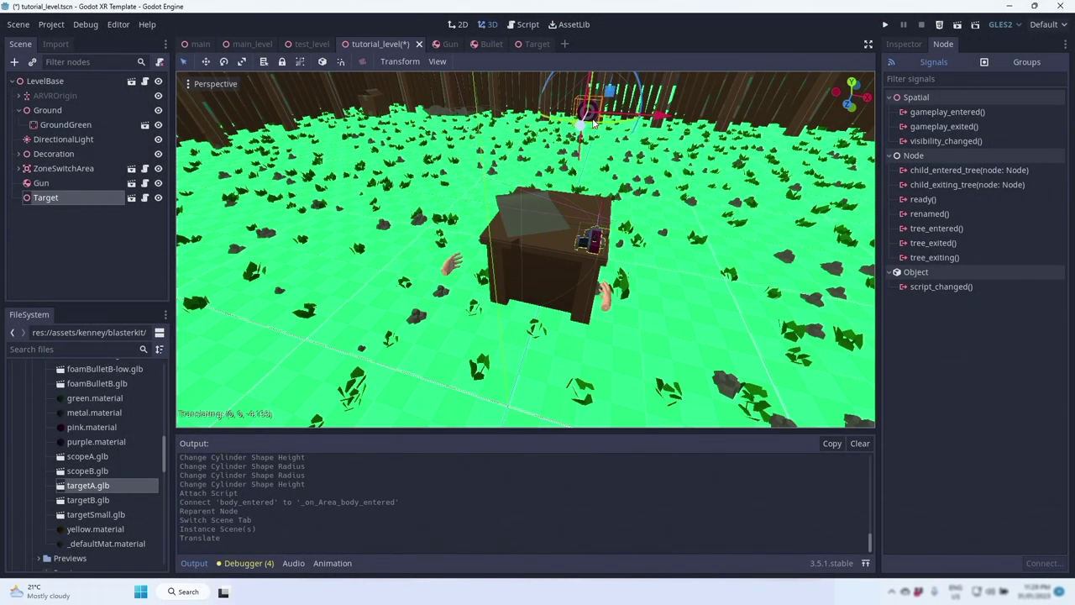
{"action": "left_click_drag", "start_coordinate": [733, 167], "coordinate": [790, 142]}
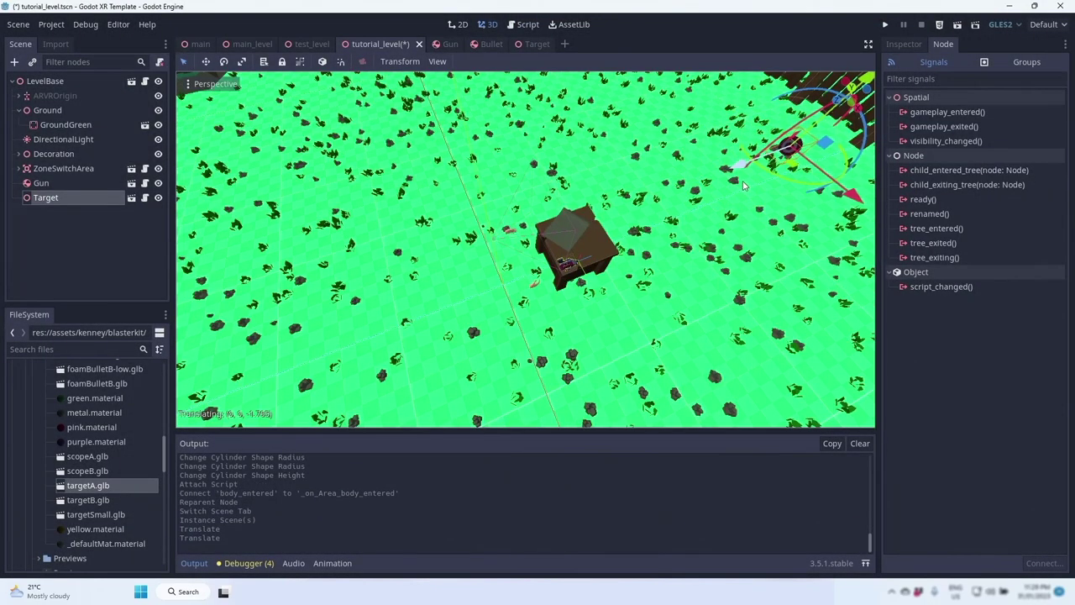
{"action": "key", "text": "F5"}
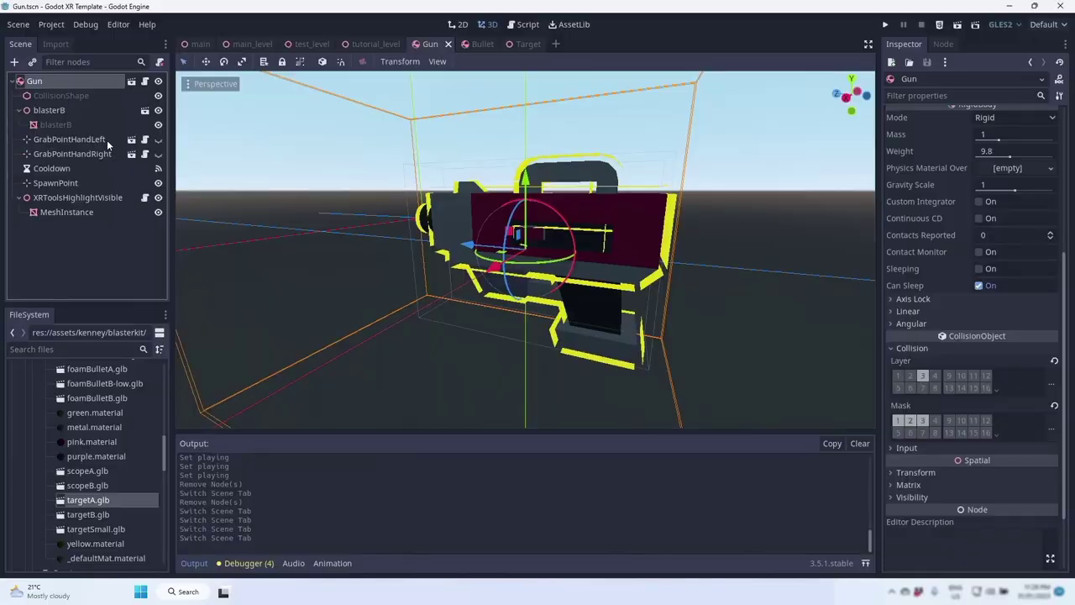
Add an AudioStreamPlayer3D node under the root of the Gun scene.
{"action": "left_click", "coordinate": [15, 62]}
{"action": "type", "text": "audio"}
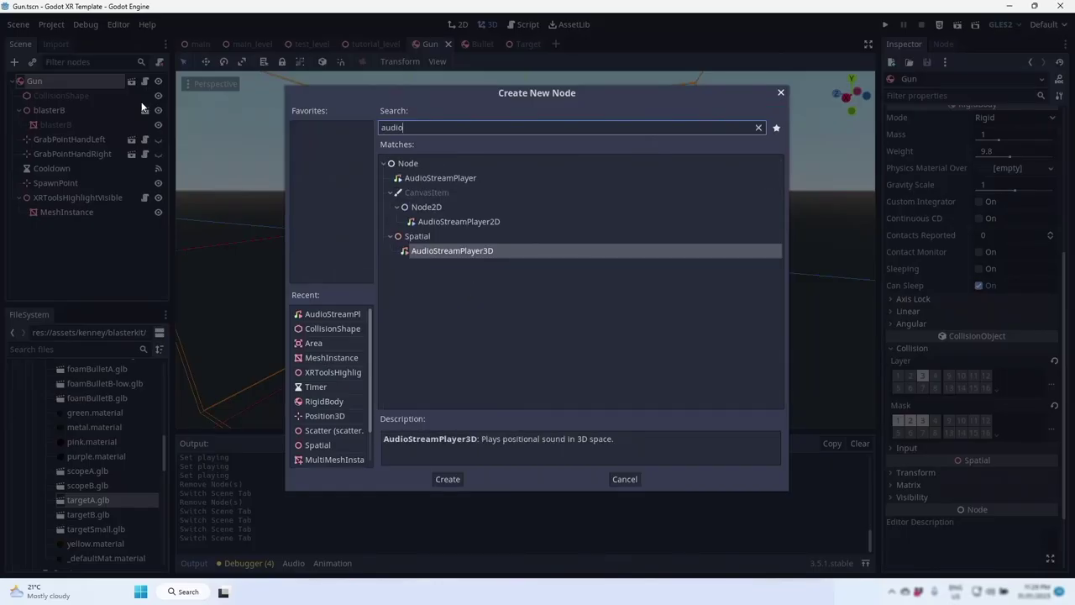
{"action": "double_click", "coordinate": [467, 254]}
Move the audio player in front of the gun's muzzle and rename it ShootSound.
{"action": "left_click_drag", "start_coordinate": [452, 244], "coordinate": [359, 242]}
{"action": "middle_click_drag", "start_coordinate": [382, 231], "coordinate": [348, 240]}
{"action": "left_click_drag", "start_coordinate": [363, 179], "coordinate": [362, 163]}
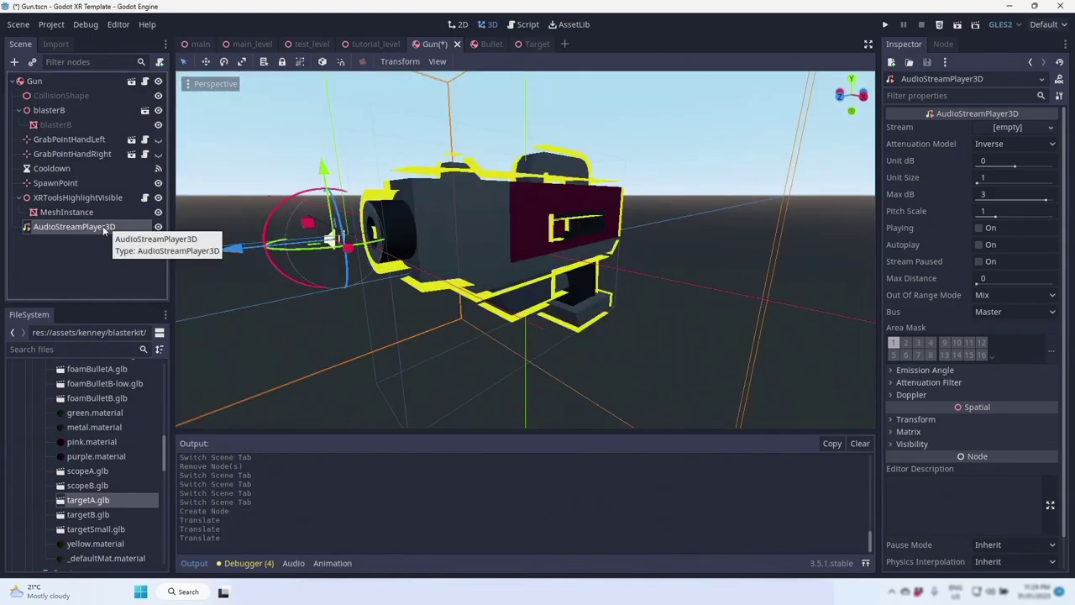
{"action": "left_click", "coordinate": [100, 226]}
{"action": "type", "text": "ShootSound"}
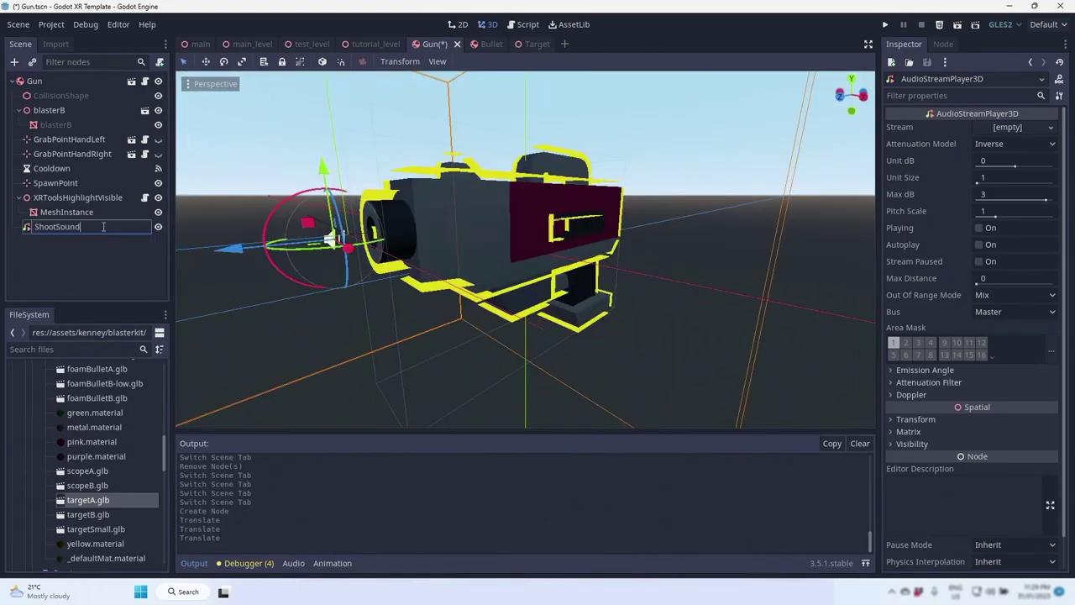
Load the audio file from the toy_gun_shot folder as ShootSound's stream and preview its playback.
{"action": "key", "text": "Return"}
{"action": "left_click", "coordinate": [1008, 126]}
{"action": "left_click", "coordinate": [990, 250]}
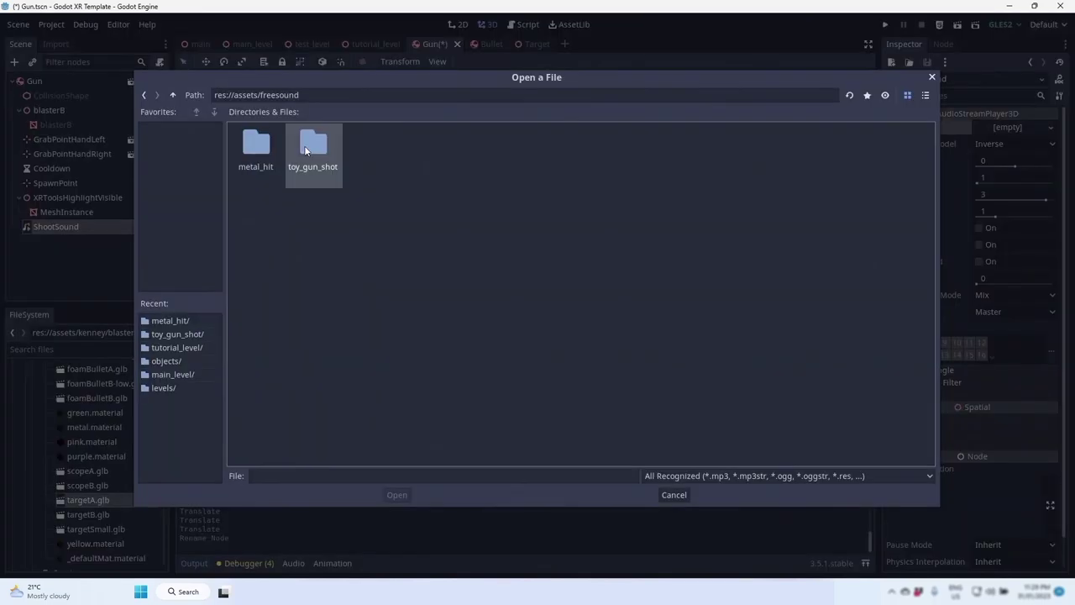
{"action": "double_click", "coordinate": [303, 150]}
{"action": "double_click", "coordinate": [263, 147]}
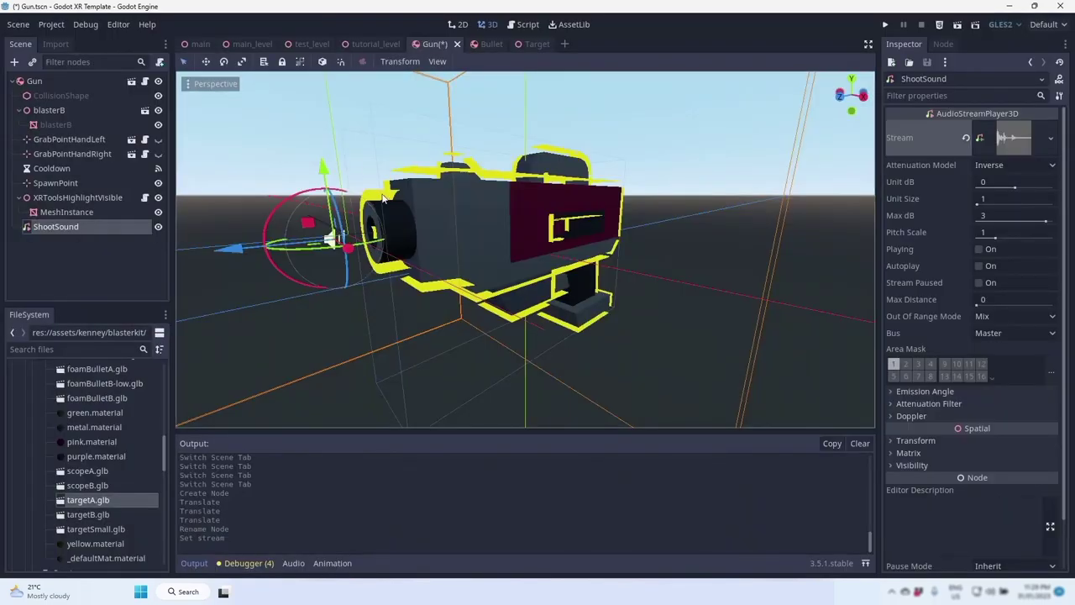
{"action": "double_click", "coordinate": [978, 250]}
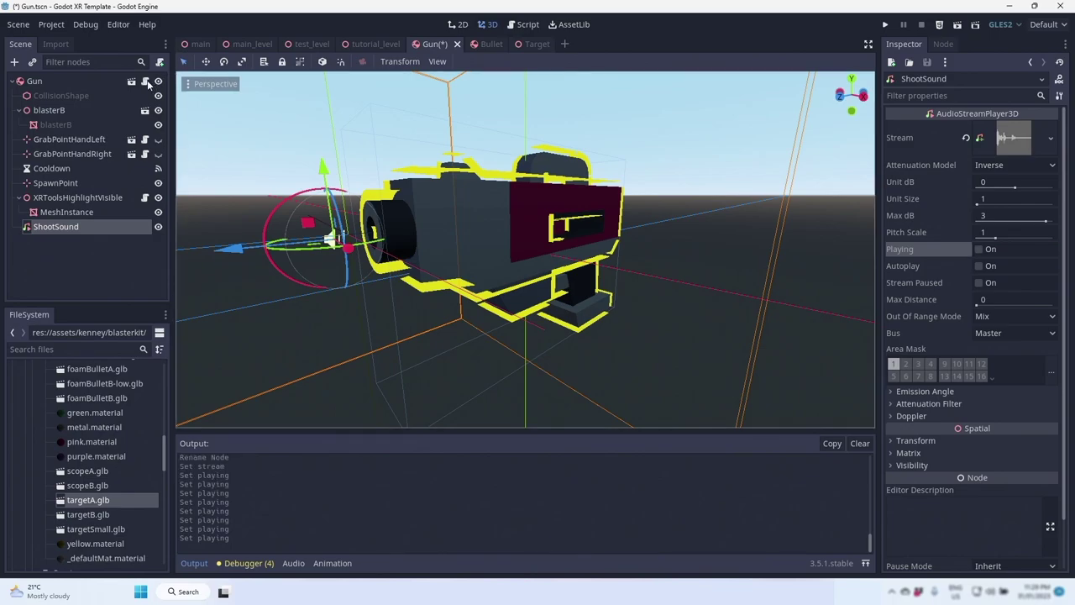
Add a line using the ShootSound node directly after _spawn_bullet() in the Gun script's action function.
{"action": "left_click", "coordinate": [146, 82]}
{"action": "left_click", "coordinate": [566, 211]}
{"action": "key", "text": "Return"}
{"action": "type", "text": "$"}
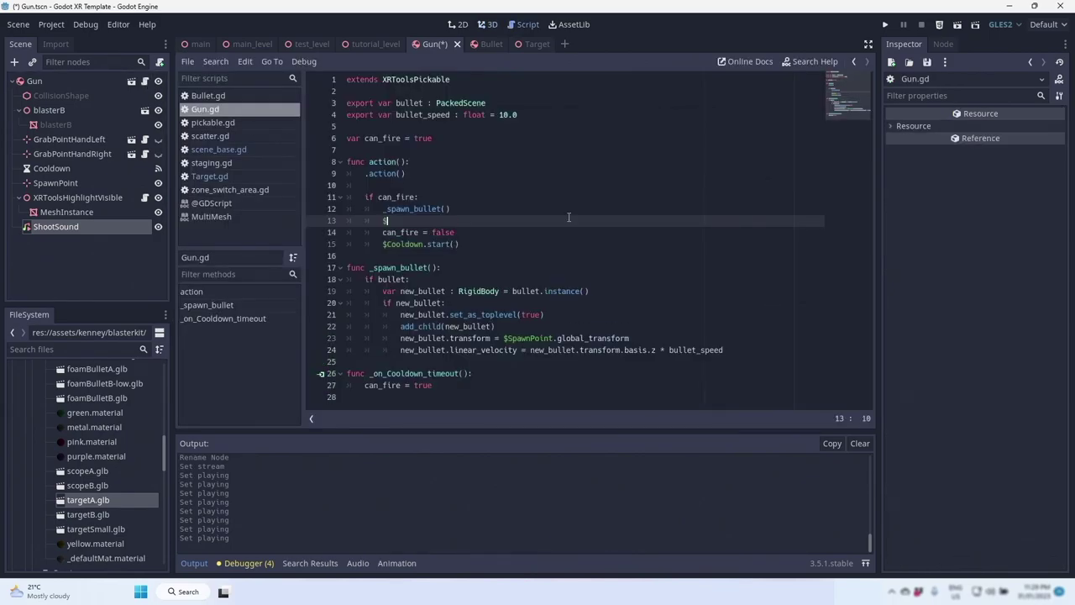
{"action": "type", "text": "sh"}
Add an AudioStreamPlayer3D node under the root of the Target scene and name it HitSound.
{"action": "left_click", "coordinate": [537, 43]}
{"action": "left_click", "coordinate": [34, 84]}
{"action": "left_click", "coordinate": [14, 62]}
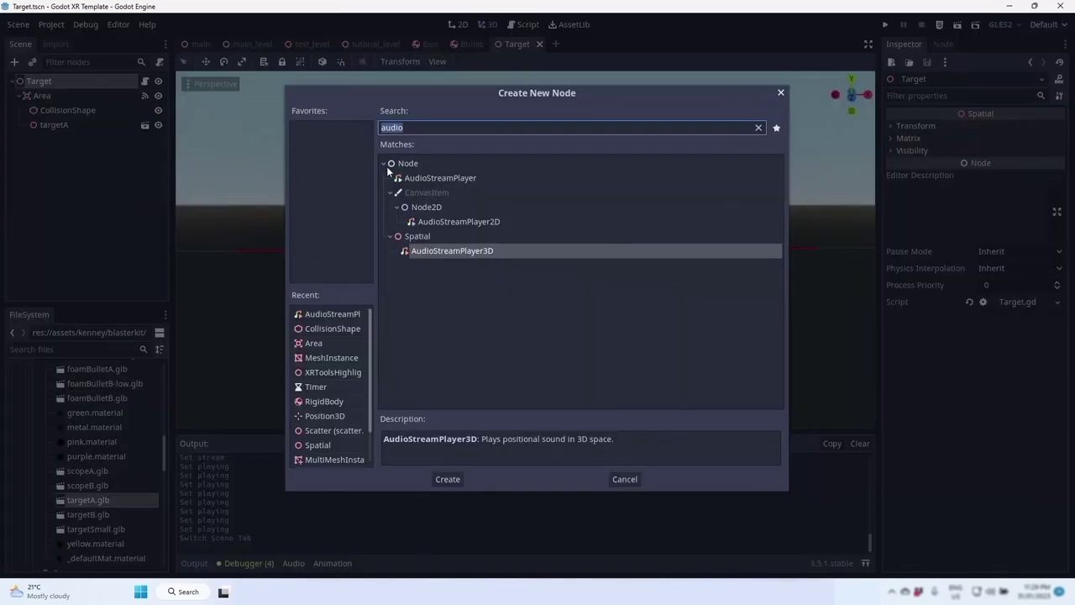
{"action": "double_click", "coordinate": [435, 251]}
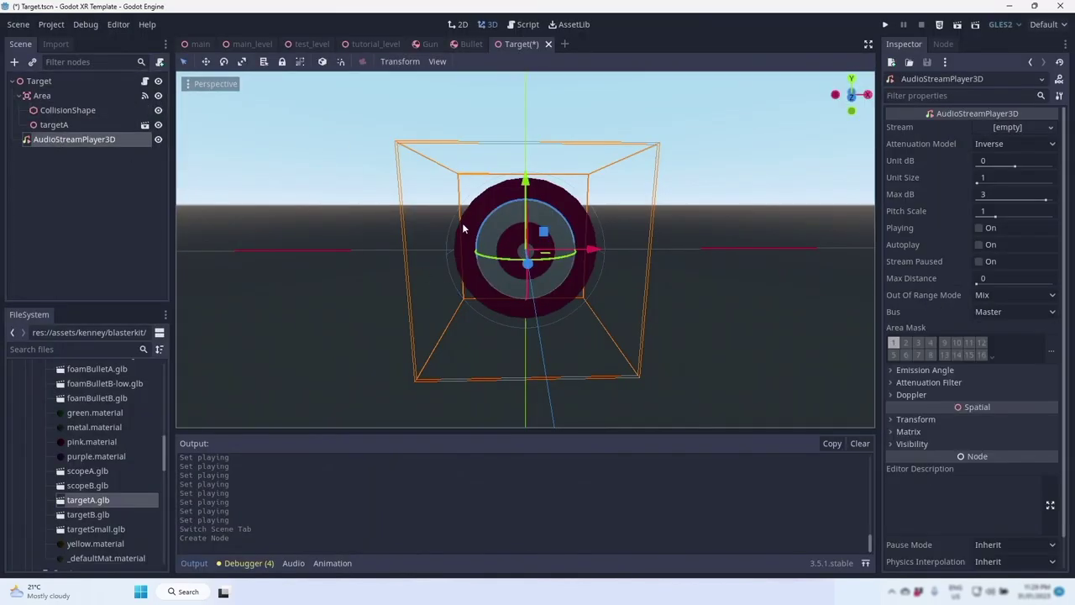
{"action": "double_click", "coordinate": [87, 139]}
{"action": "type", "text": "HitSon"}
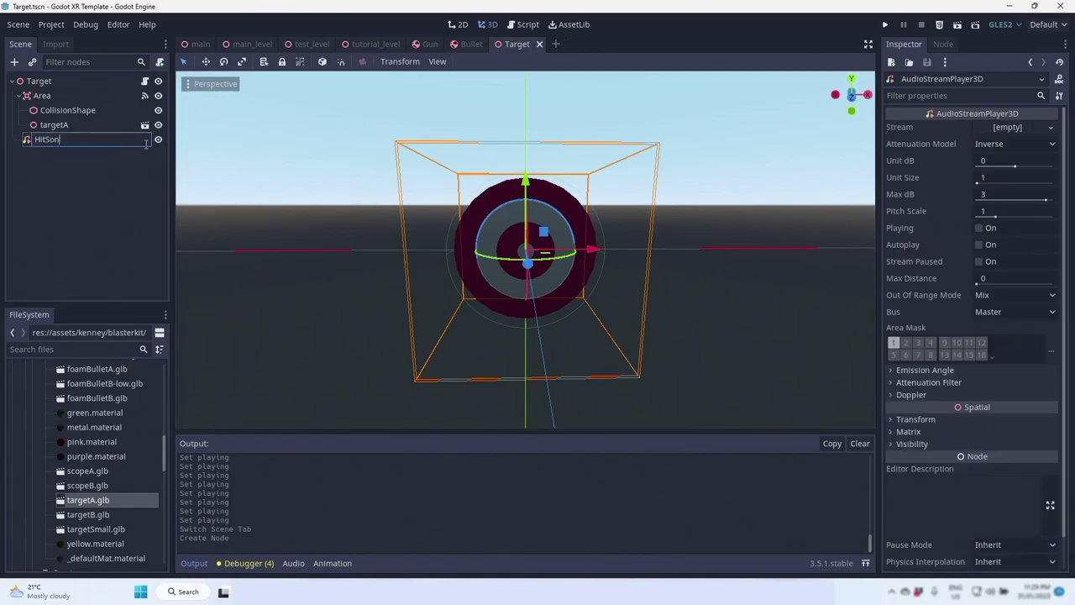
{"action": "type", "text": "nd"}
{"action": "key", "text": "Return"}
Load the metal hit audio file as HitSound's stream and preview its playback.
{"action": "left_click", "coordinate": [1007, 126]}
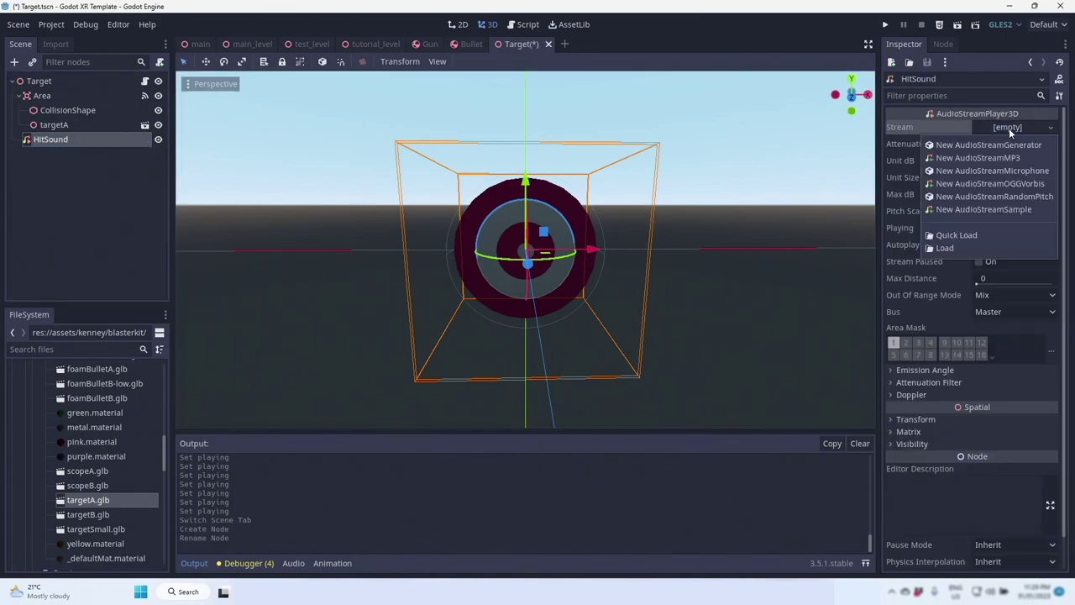
{"action": "left_click", "coordinate": [945, 248]}
{"action": "double_click", "coordinate": [263, 153]}
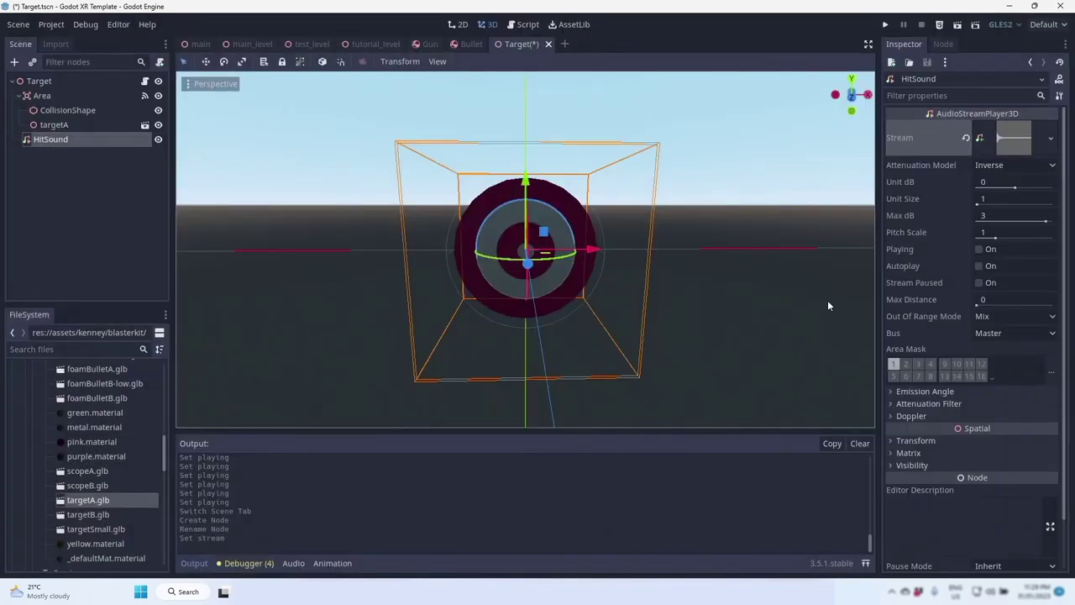
{"action": "left_click", "coordinate": [979, 249]}
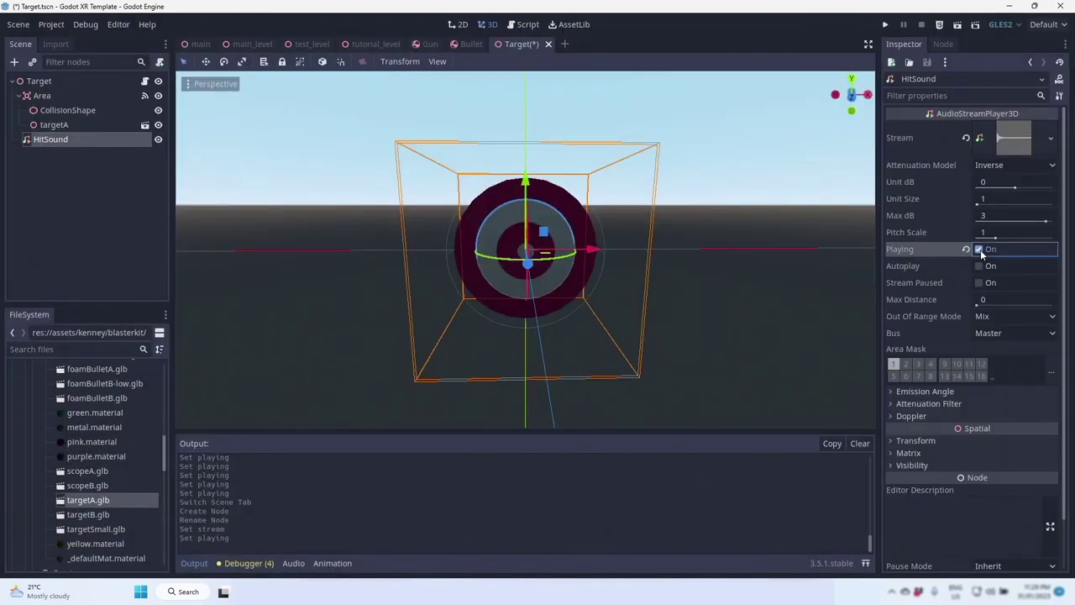
After body.queue_free() in the Target script, add the comment "# place sound and play it" and the line $HitSound.transform = $Area.transform.
{"action": "left_click", "coordinate": [146, 82]}
{"action": "left_click", "coordinate": [448, 128]}
{"action": "key", "text": "Return"}
{"action": "key", "text": "Return"}
{"action": "type", "text": "# place sound and pl"}
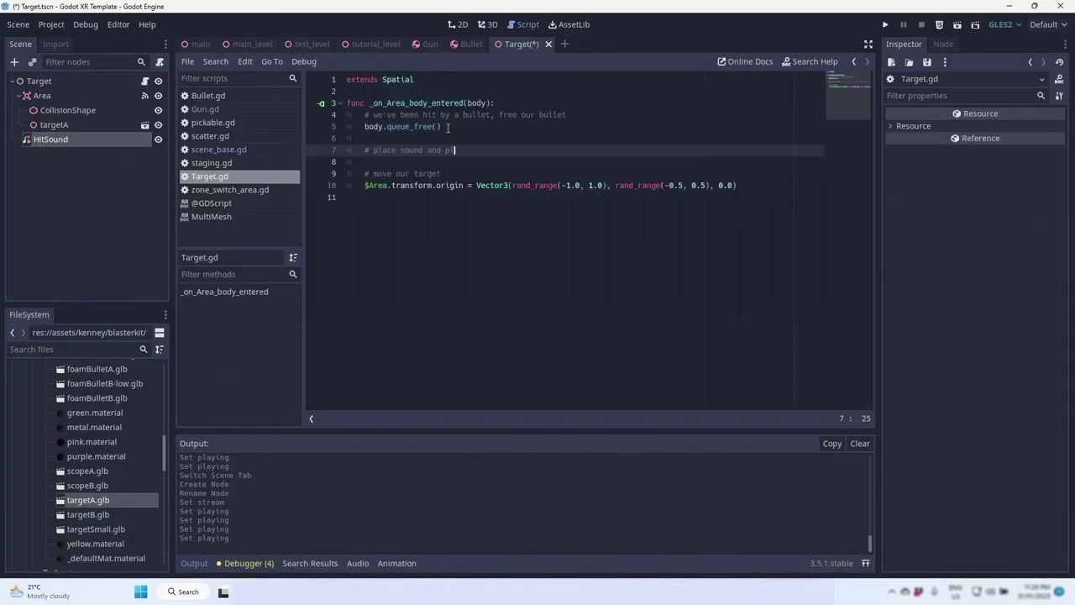
{"action": "type", "text": "ay it"}
{"action": "key", "text": "Return"}
{"action": "type", "text": "$HitSound.transform = $Area.tra"}
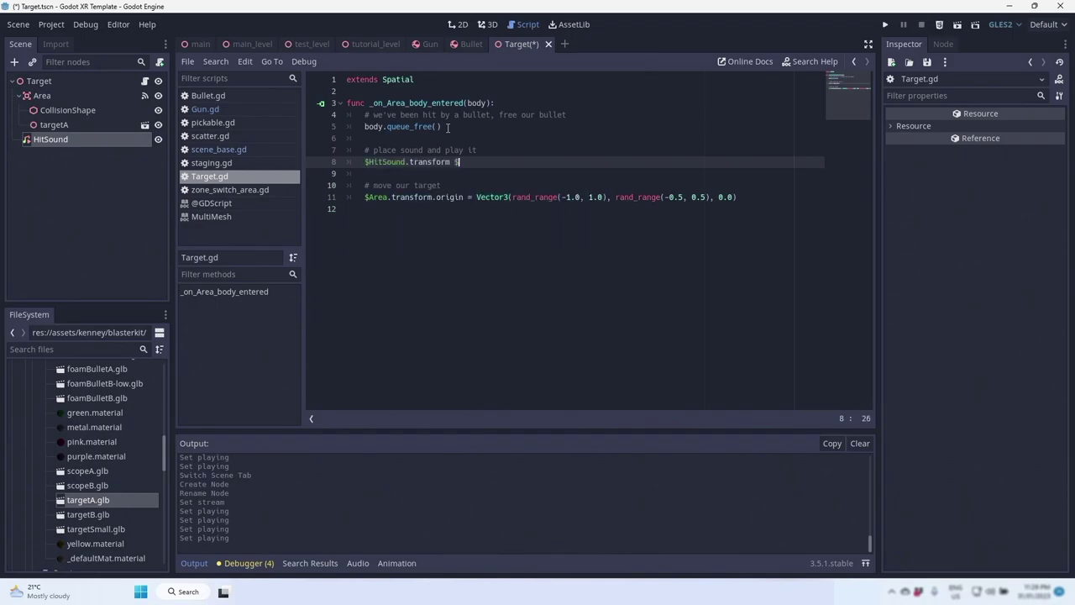
{"action": "key", "text": "Return"}
Call $HitSound.play() below the HitSound transform assignment, save the changes and run the project.
{"action": "key", "text": "Return"}
{"action": "type", "text": "$HitSound.play("}
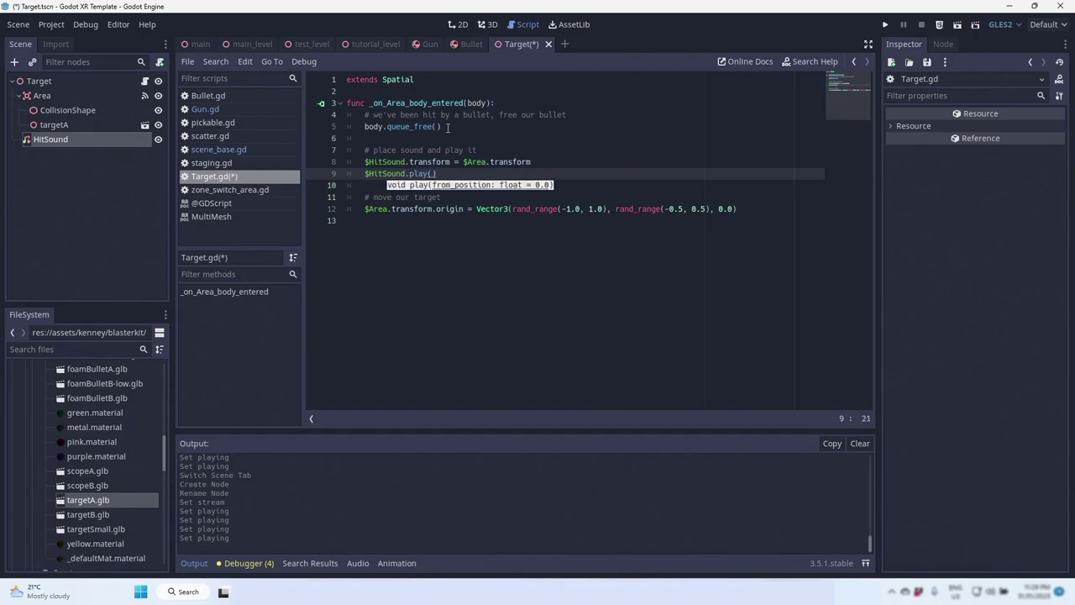
{"action": "key", "text": "ctrl+s"}
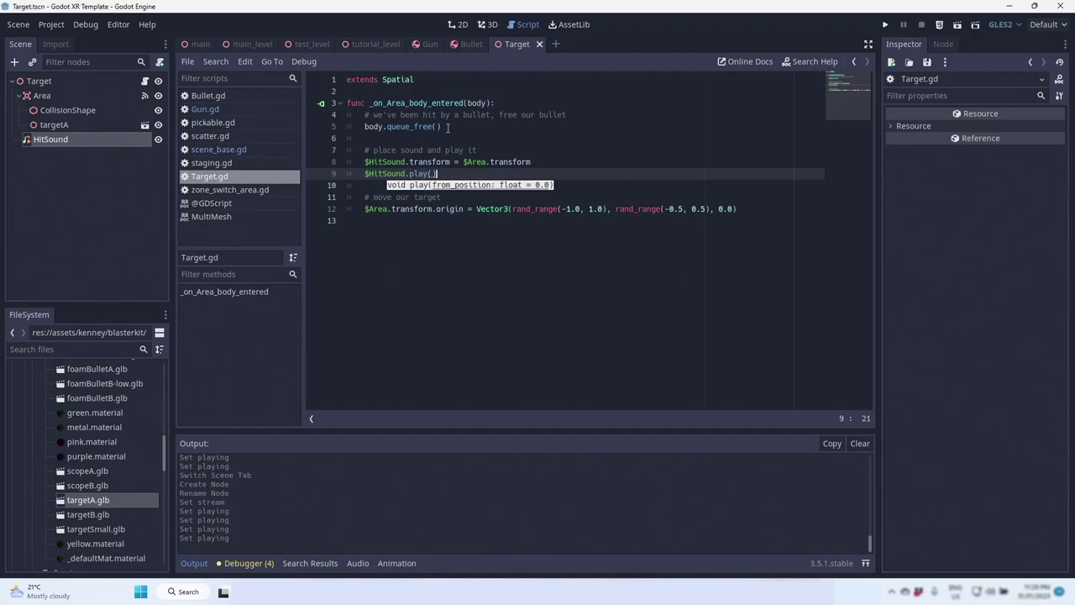
{"action": "key", "text": "F5"}
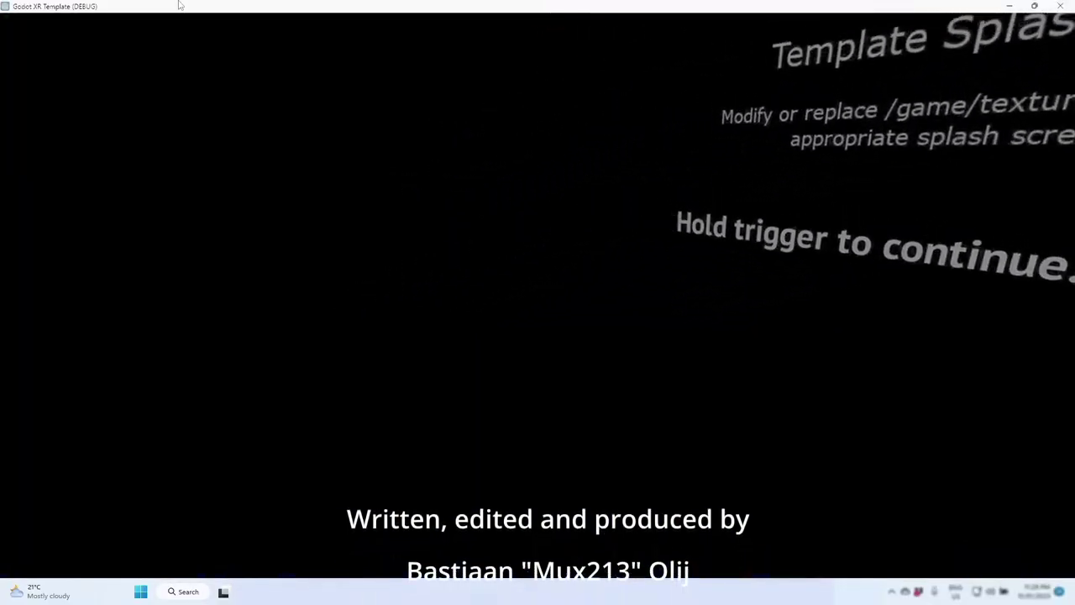